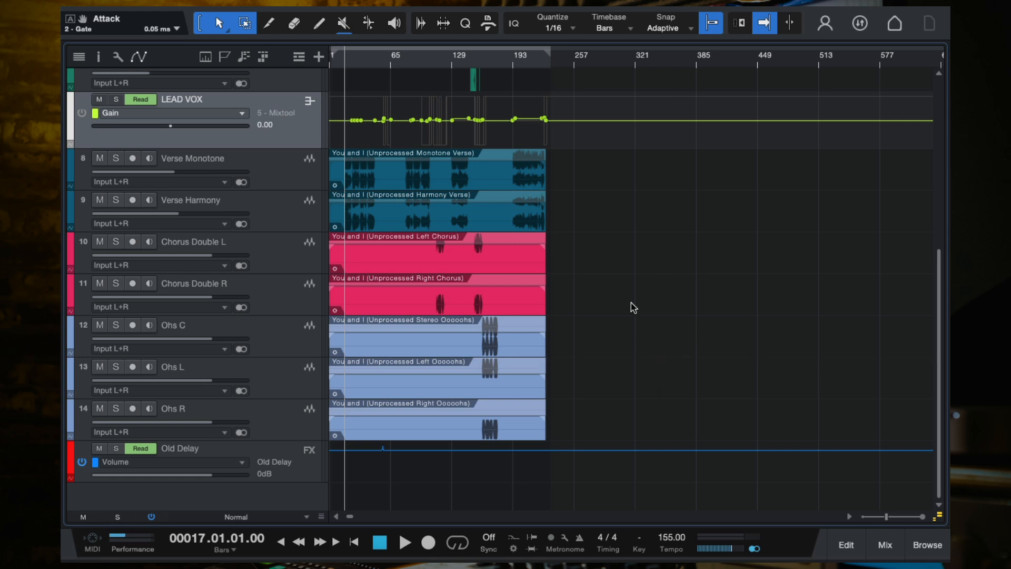
Play the verse from bar 17 in the arrangement and stop at about bar 22
key(e)
key(e)
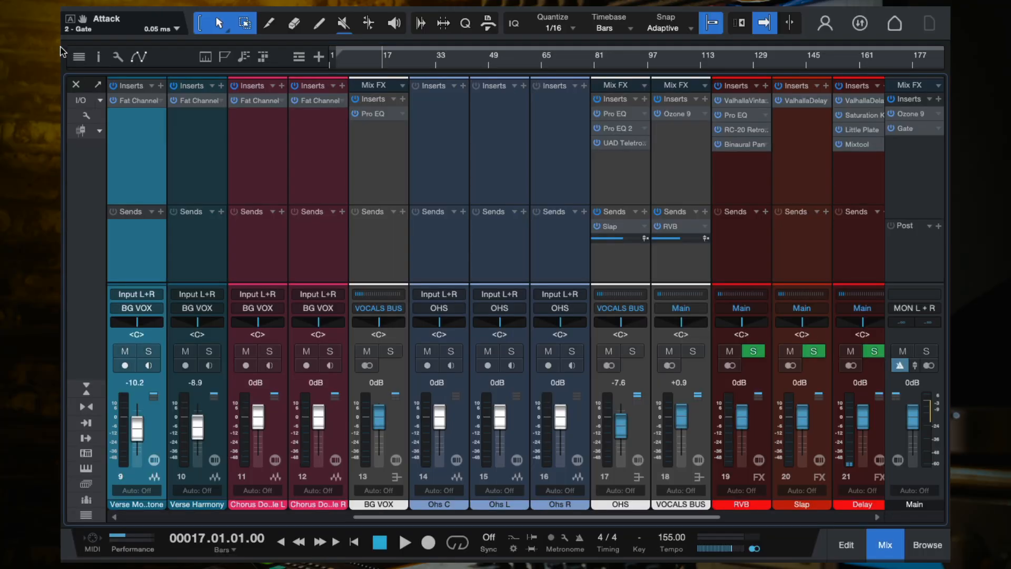
key(F3)
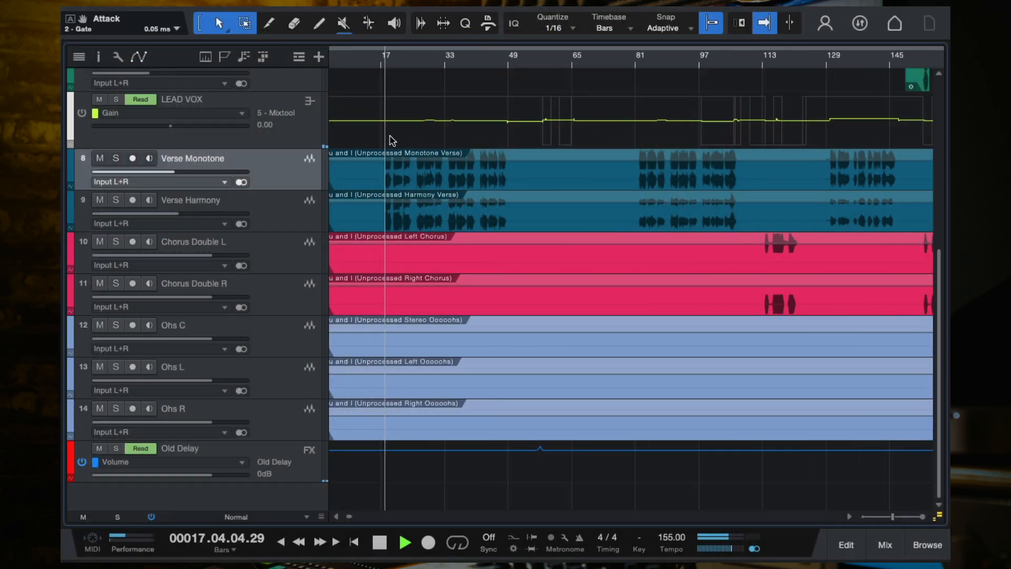
scroll(389, 139, up, 2)
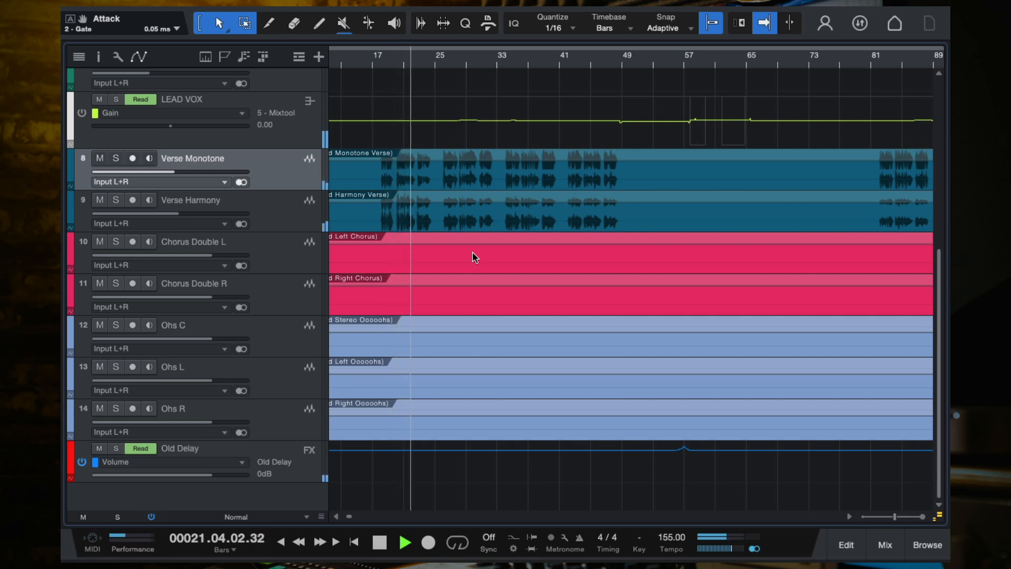
key(space)
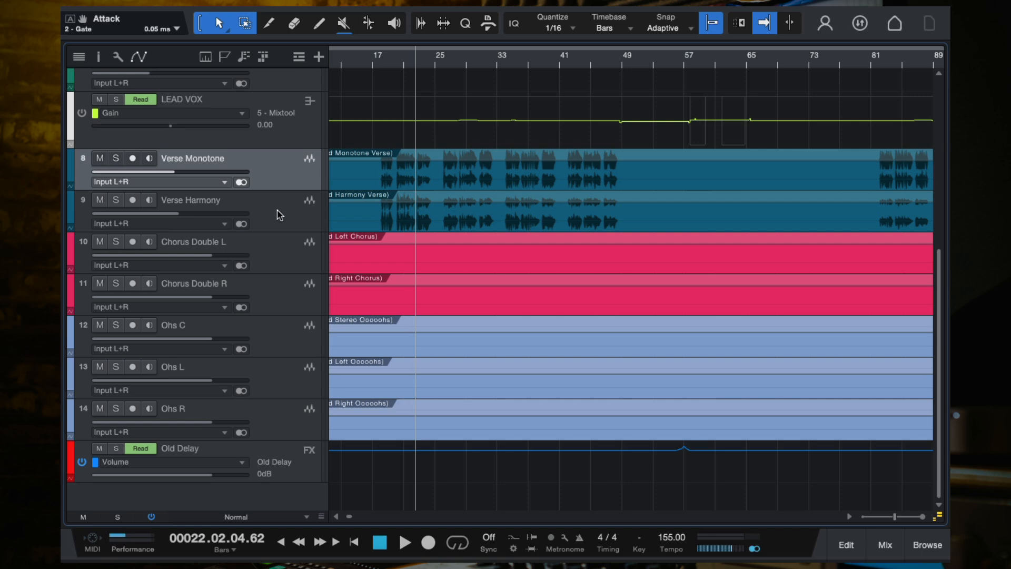
Show the mixer, select the LEAD VOX bus and view its Little Radiator insert
key(F3)
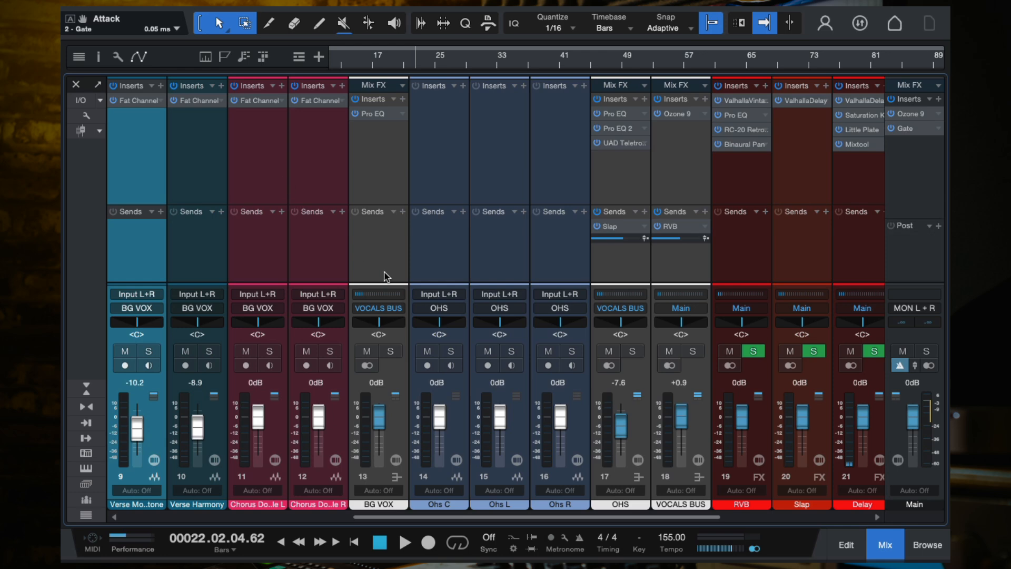
scroll(250, 213, up, 4)
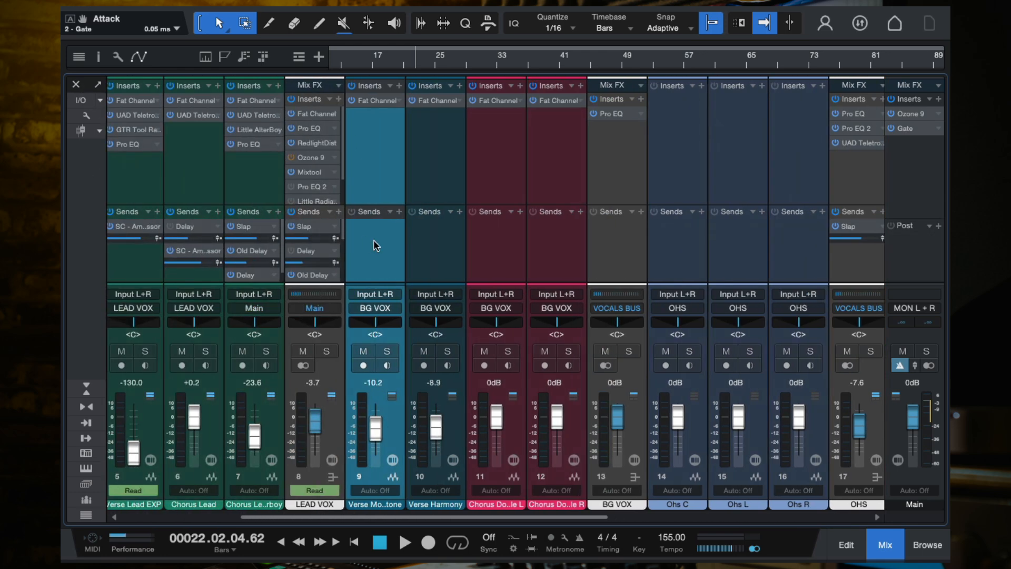
click(338, 427)
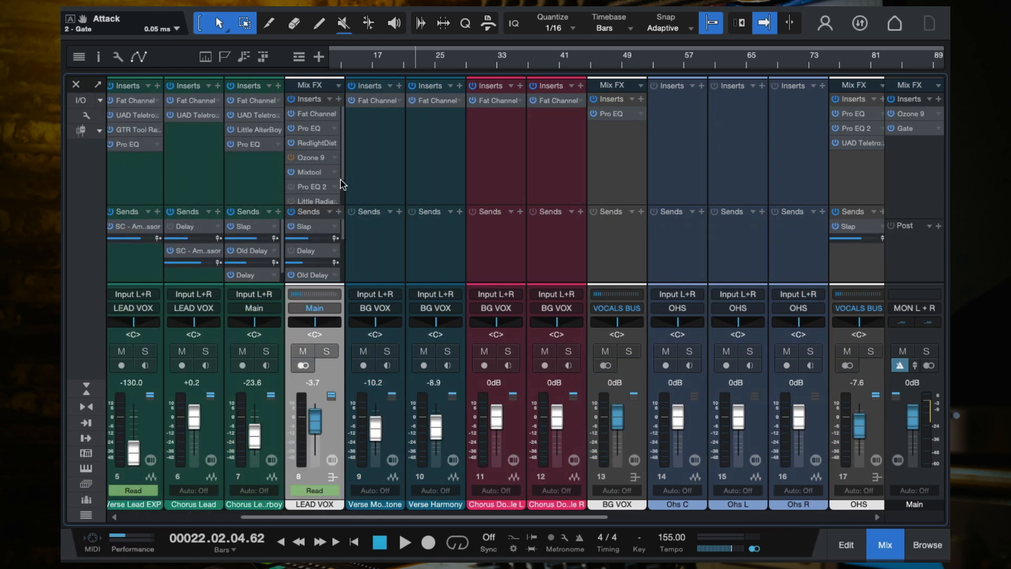
scroll(340, 169, down, 2)
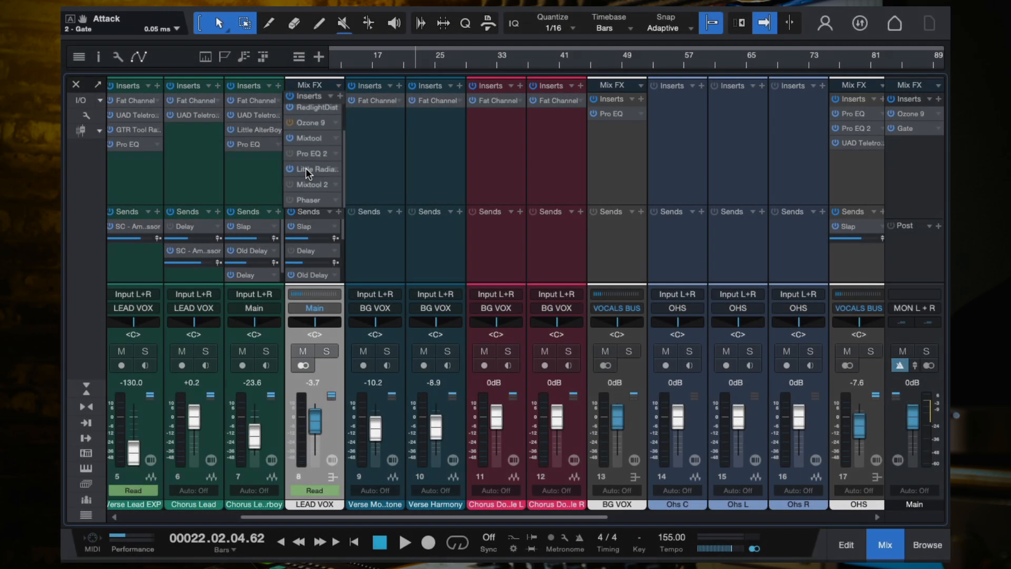
click(308, 165)
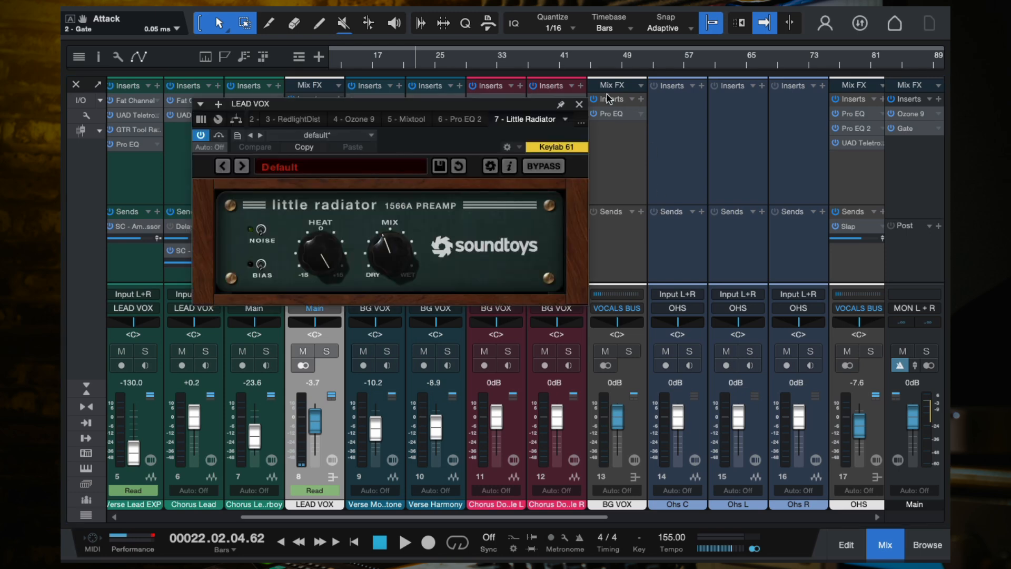
click(580, 104)
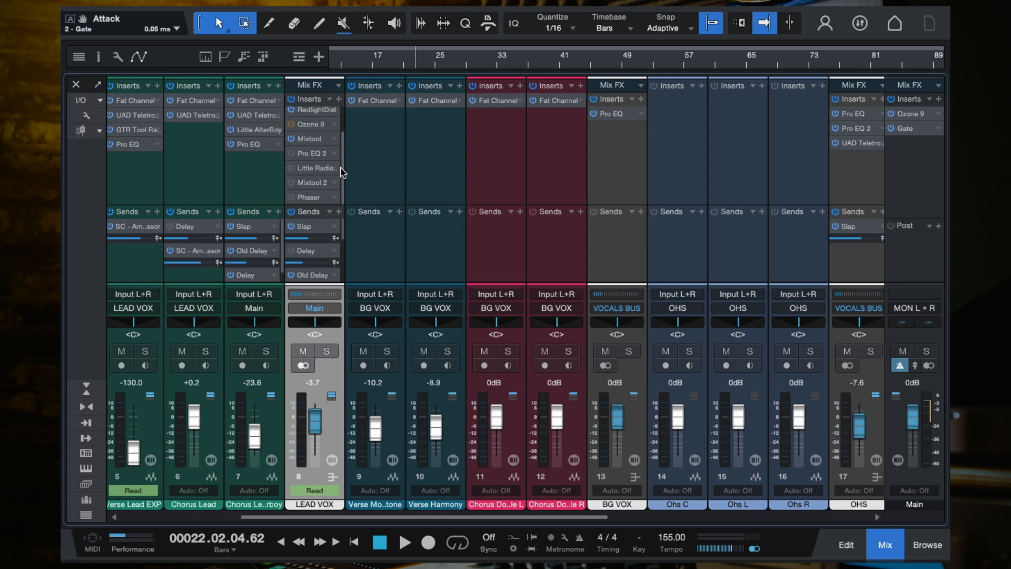
Play the verse and compare the LEAD VOX sound with Little Radiator bypassed and active
scroll(337, 143, up, 2)
scroll(337, 158, down, 2)
double_click(311, 168)
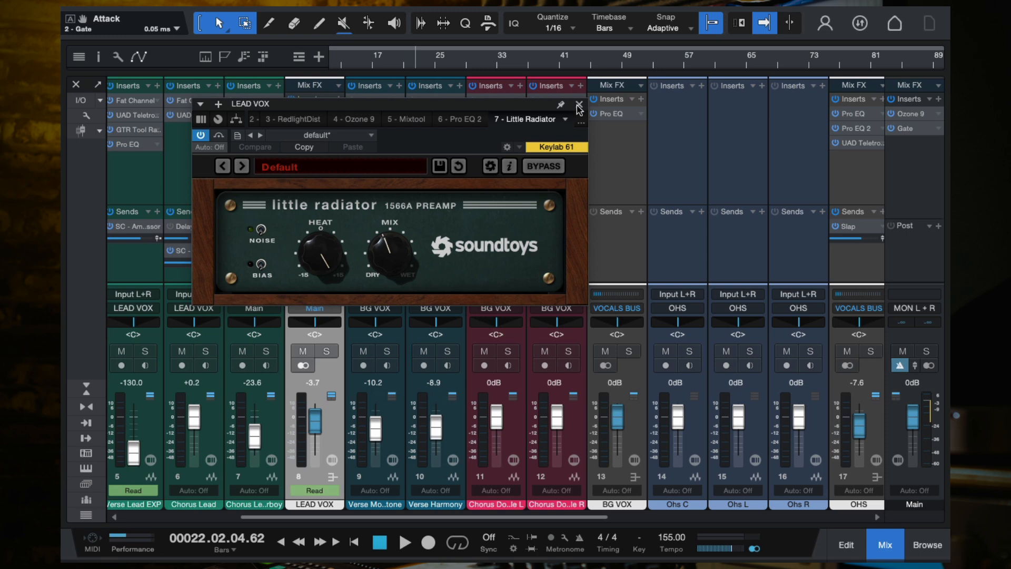
click(338, 55)
scroll(389, 63, left, 3)
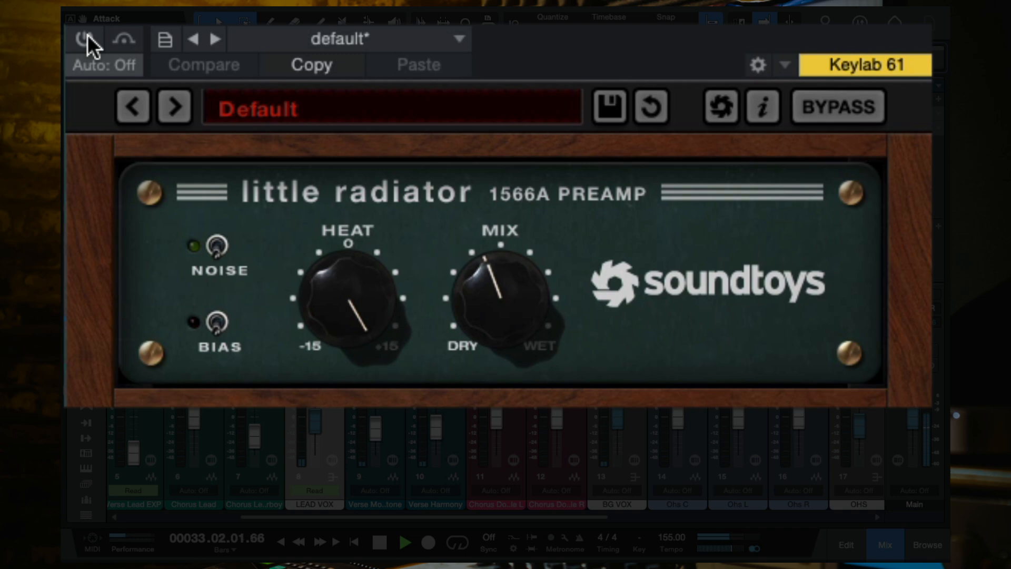
click(86, 39)
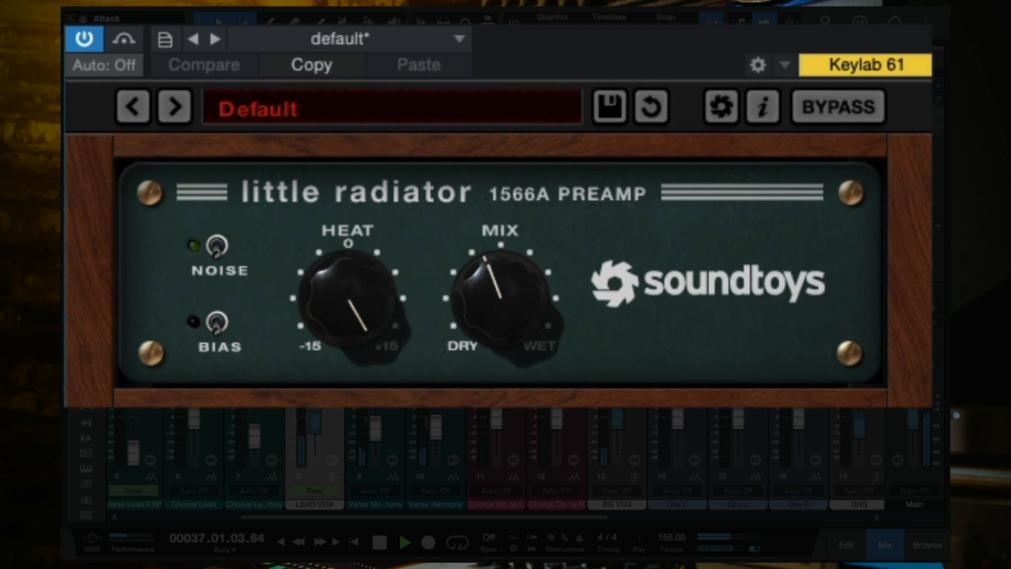
key(space)
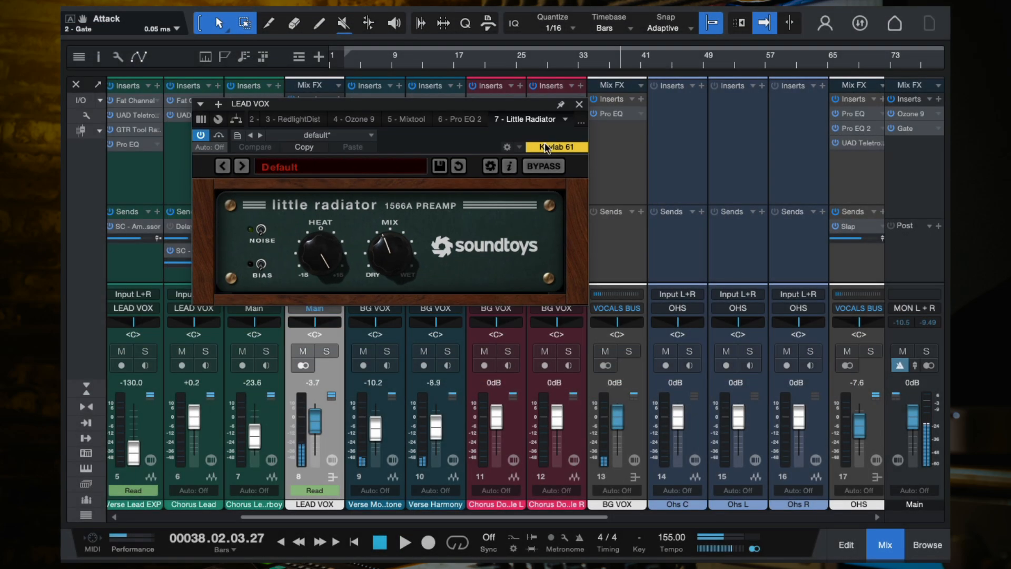
click(579, 104)
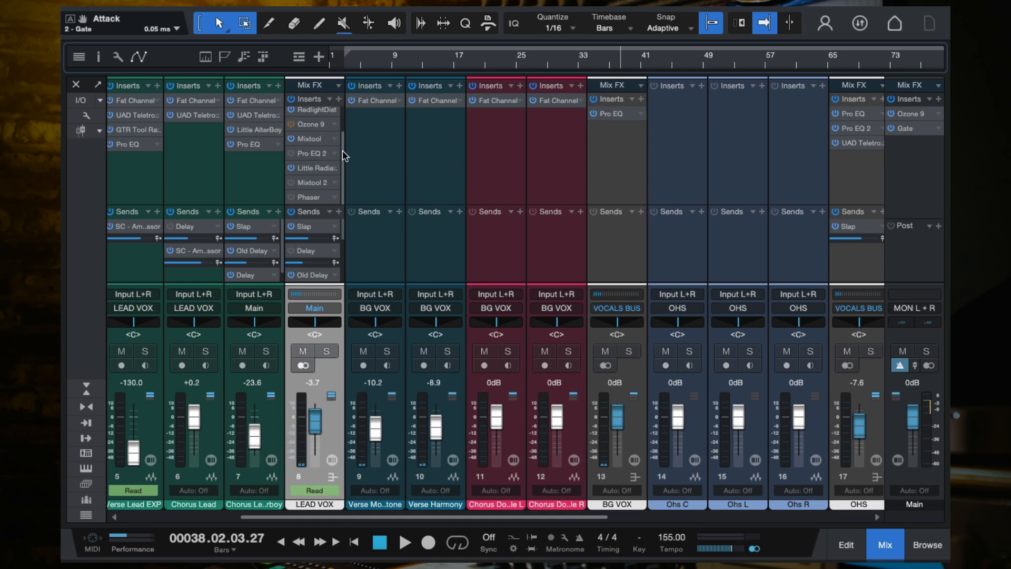
Inspect the settings of the Mixtool 2 and Little Radiator inserts on the LEAD VOX bus
double_click(313, 183)
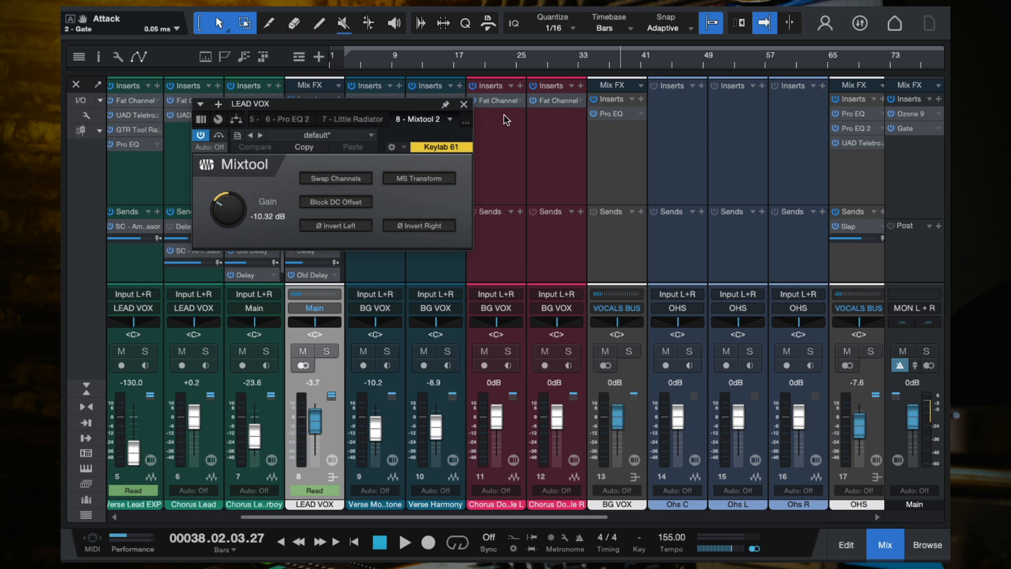
click(464, 105)
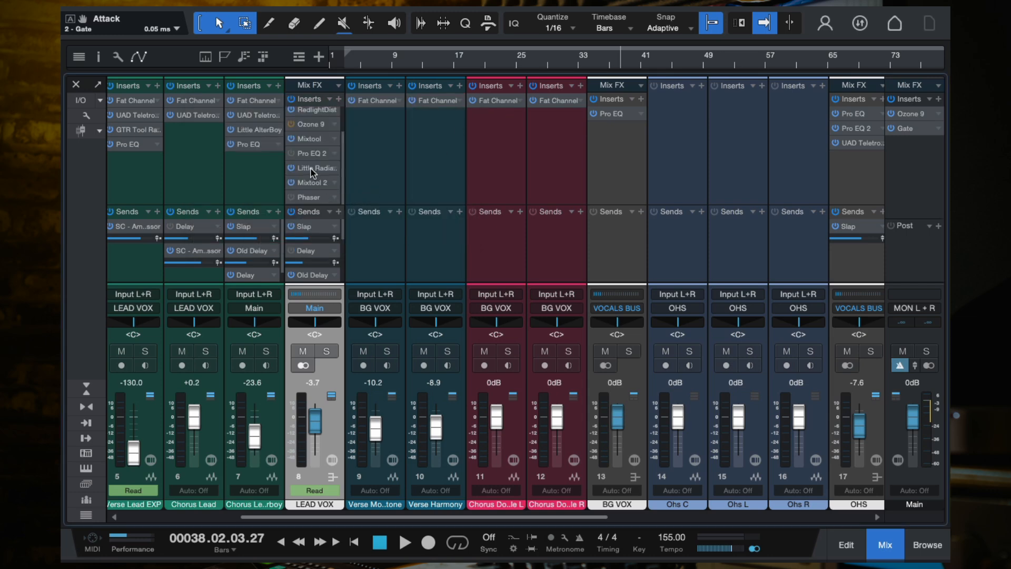
double_click(314, 168)
click(579, 108)
double_click(312, 183)
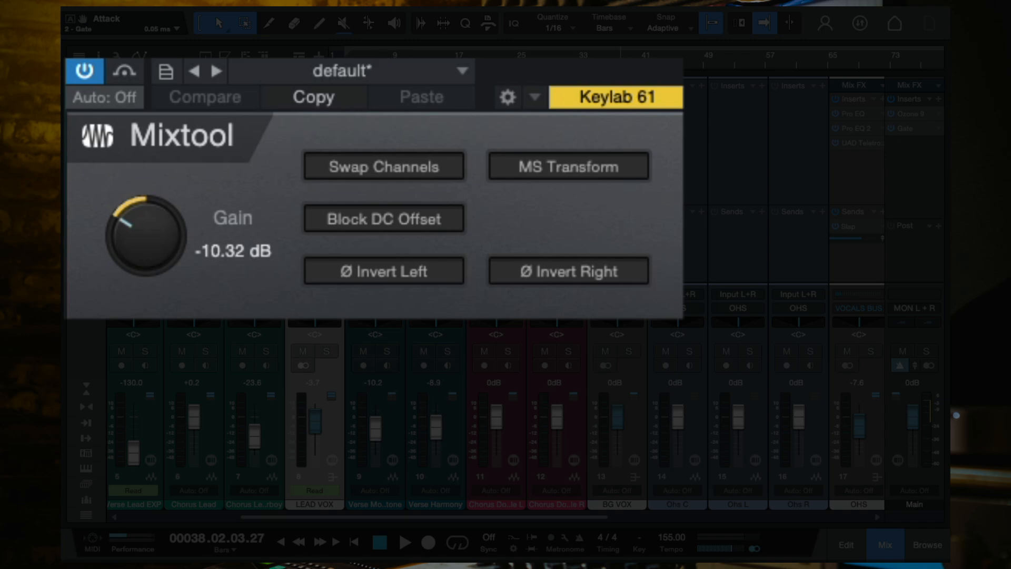
Play from bar 25 and toggle Little Radiator and Mixtool 2 on the LEAD VOX bus to compare the sound
click(516, 57)
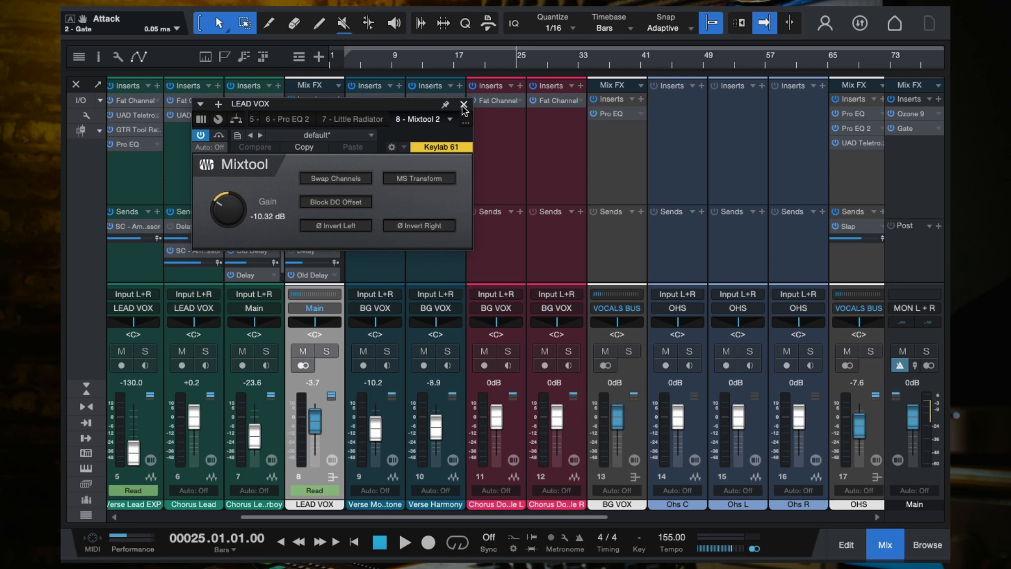
click(464, 103)
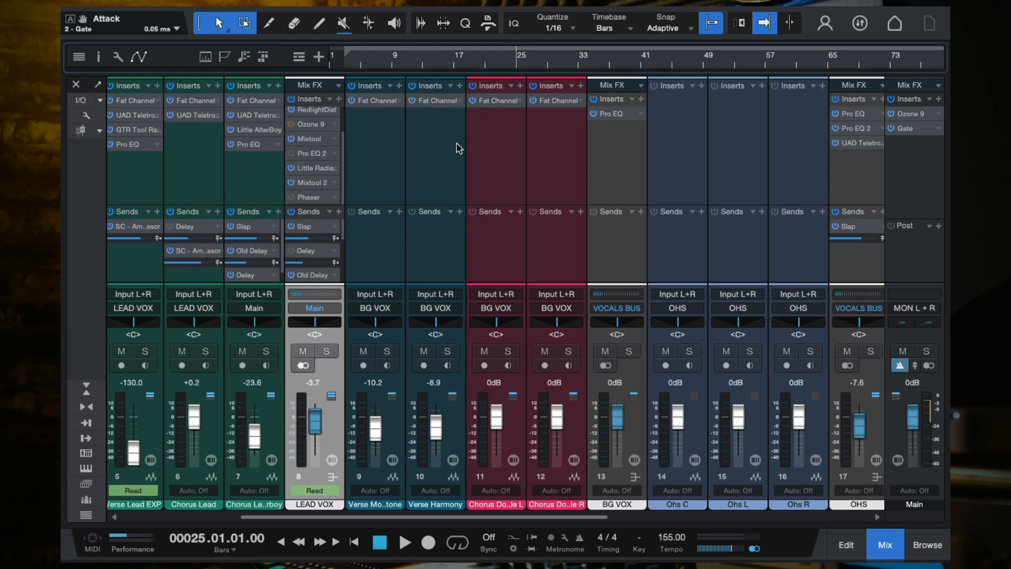
key(space)
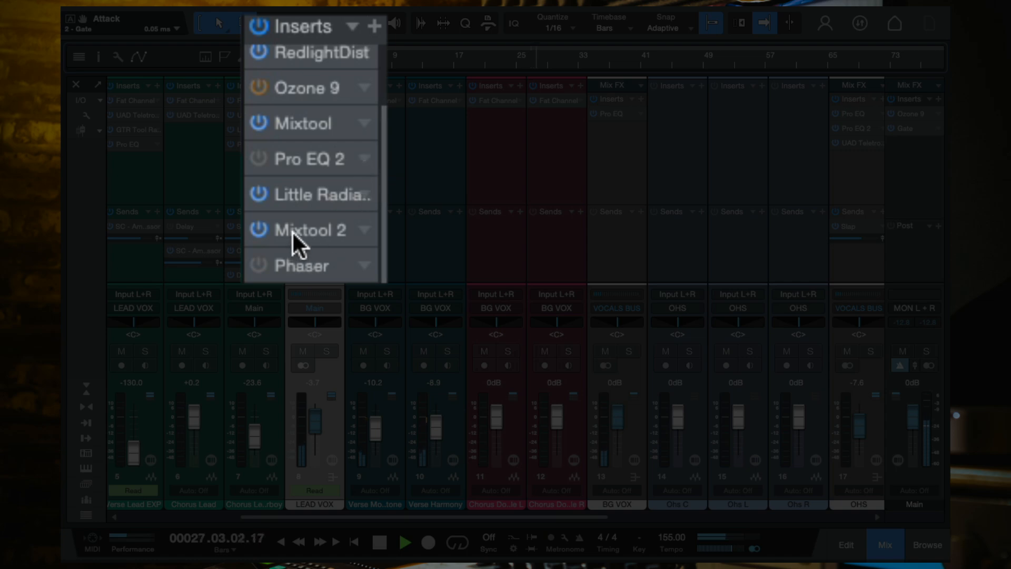
click(258, 194)
click(258, 230)
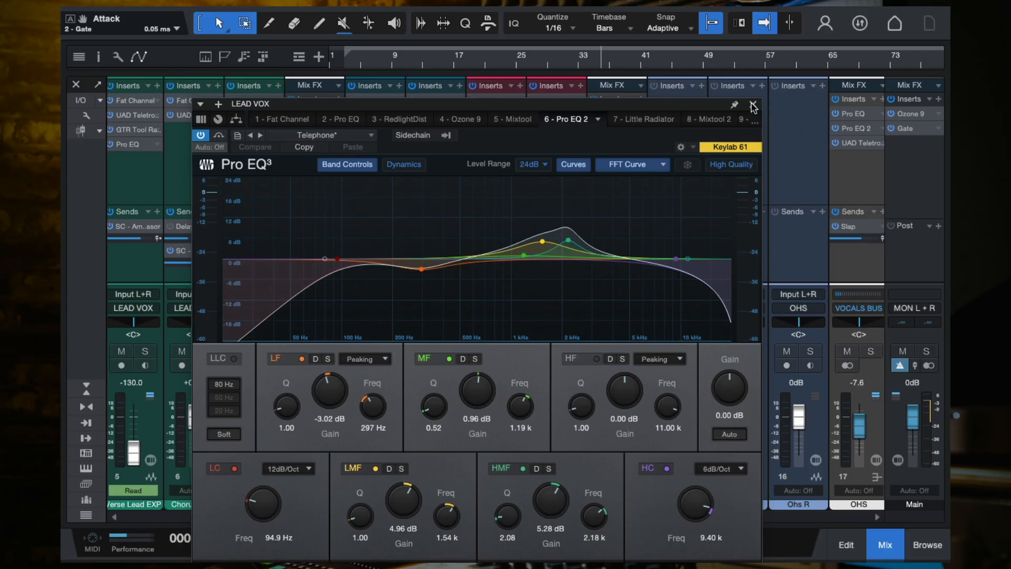
Play from bar 17 and compare the LEAD VOX sound with Pro EQ 2 bypassed and active
click(753, 107)
click(455, 62)
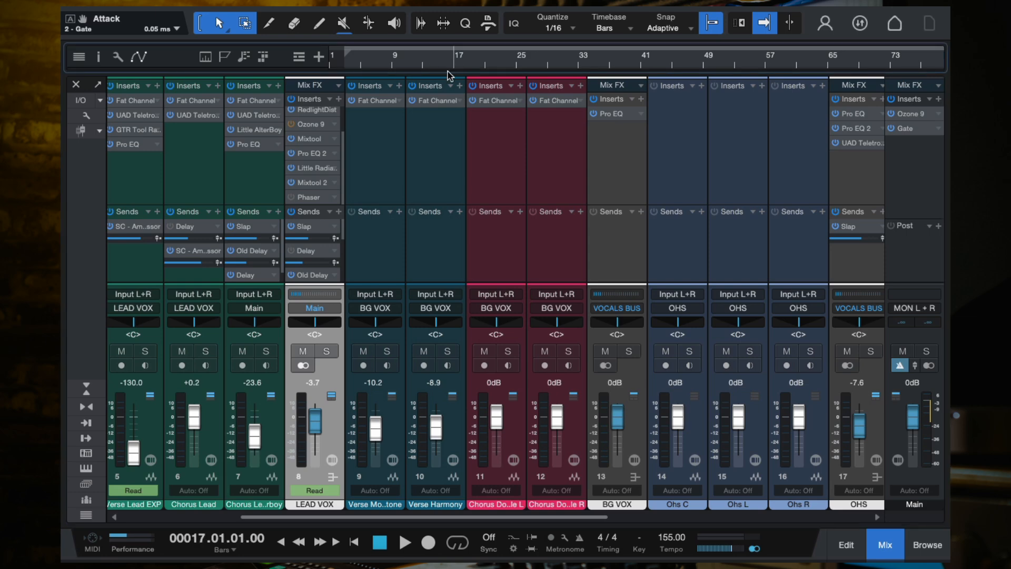
click(311, 153)
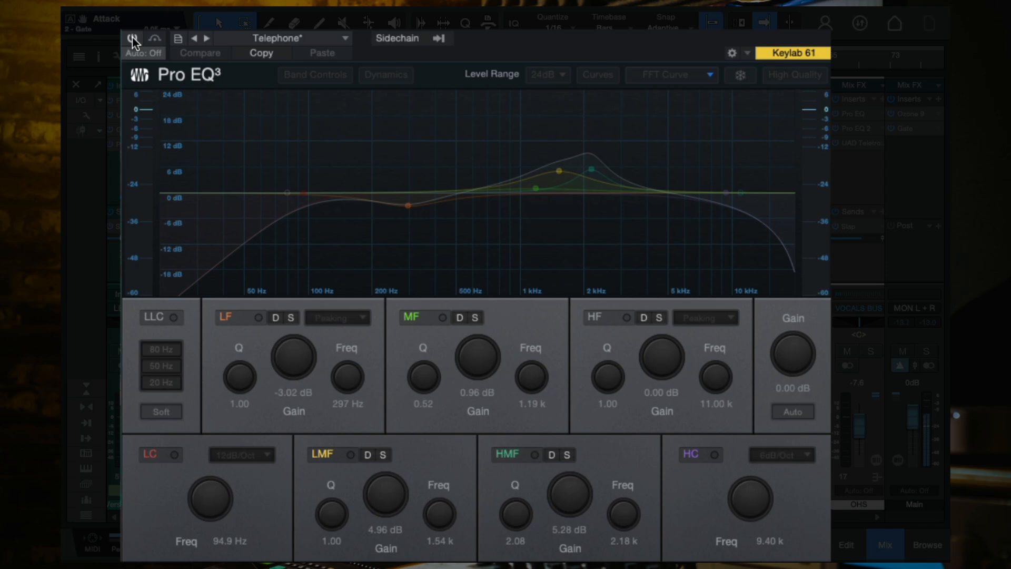
click(131, 36)
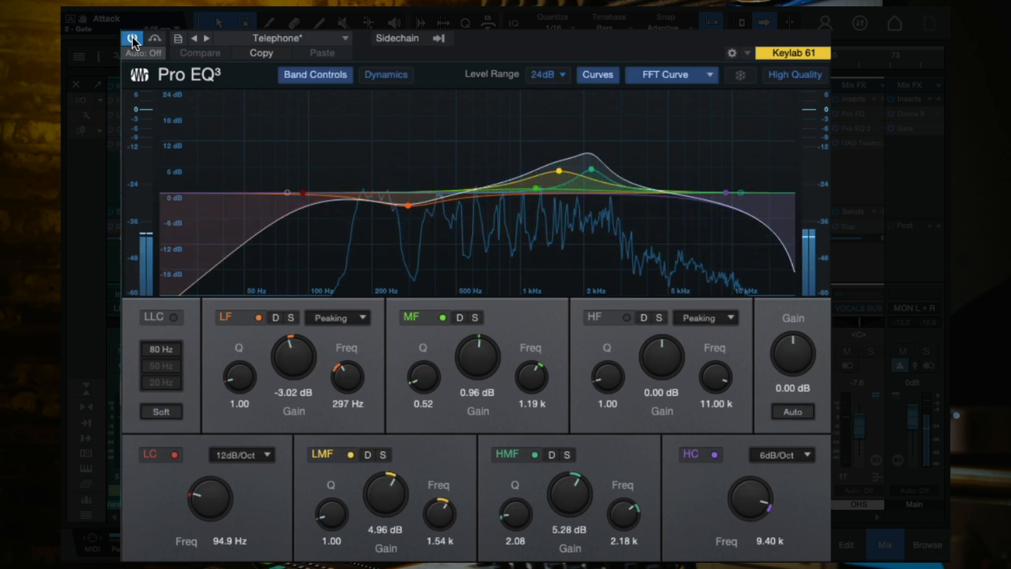
click(132, 37)
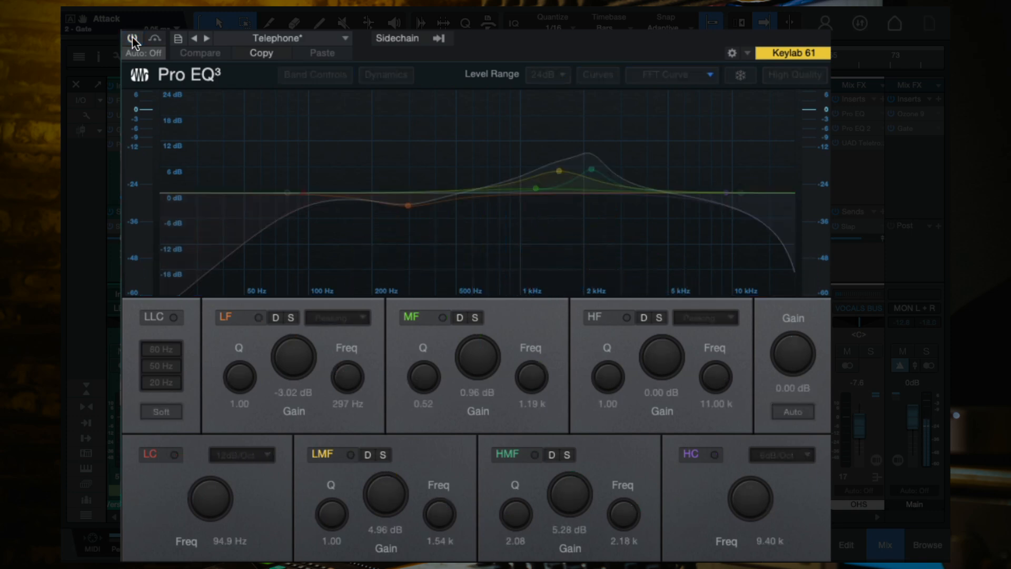
click(132, 37)
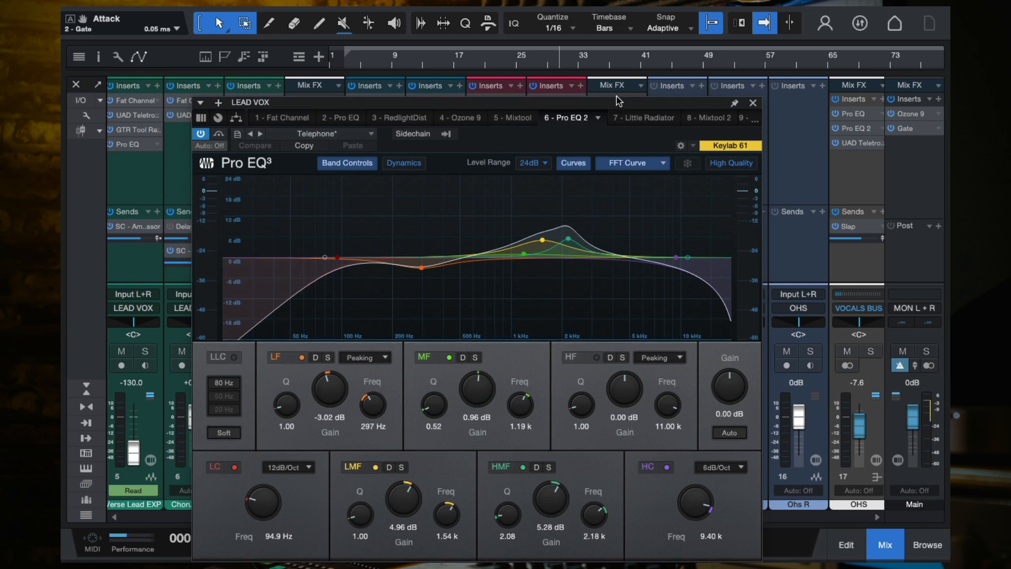
Play a few bars to examine the lead vocal's spectrum in Pro EQ 2, and move its window up to reveal all band controls
drag(618, 105, 620, 82)
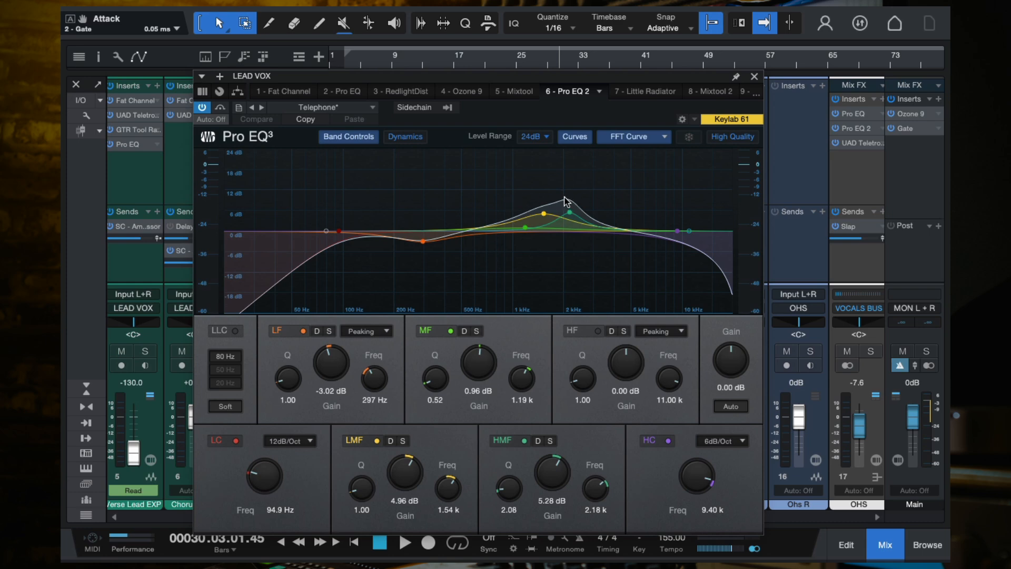
key(space)
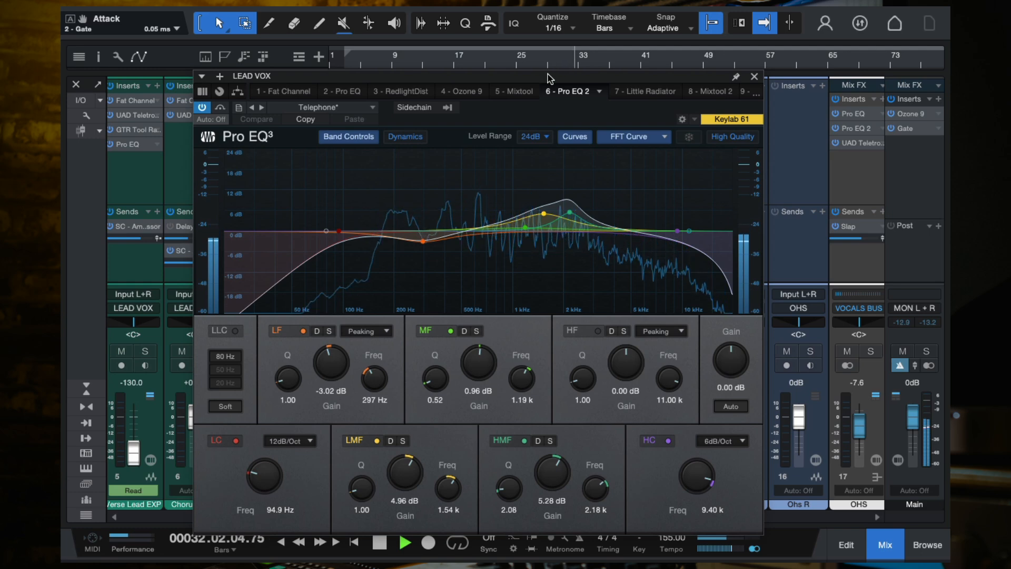
key(space)
drag(548, 79, 548, 69)
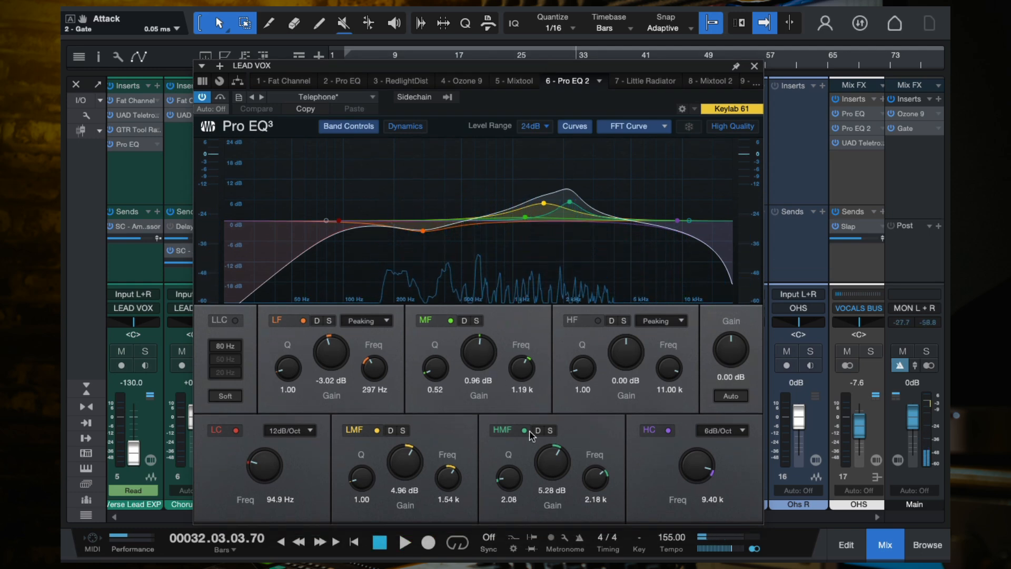
Set the HMF band gain of Pro EQ 2 to 3.36 dB and audition the vocal
scroll(559, 458, down, 4)
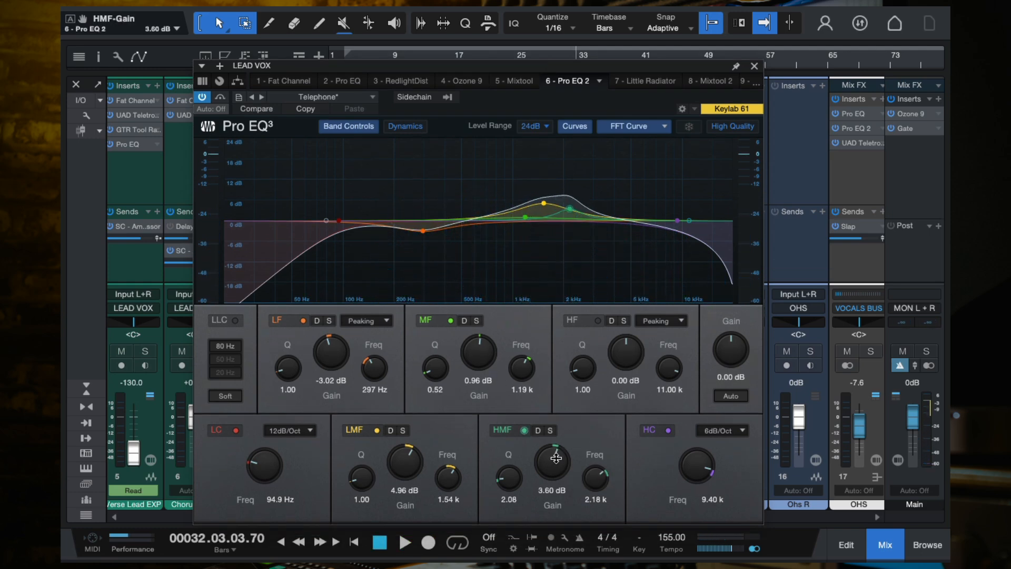
scroll(558, 460, down, 6)
key(space)
mouse_move(406, 472)
mouse_down()
mouse_move(412, 427)
mouse_move(416, 471)
mouse_up()
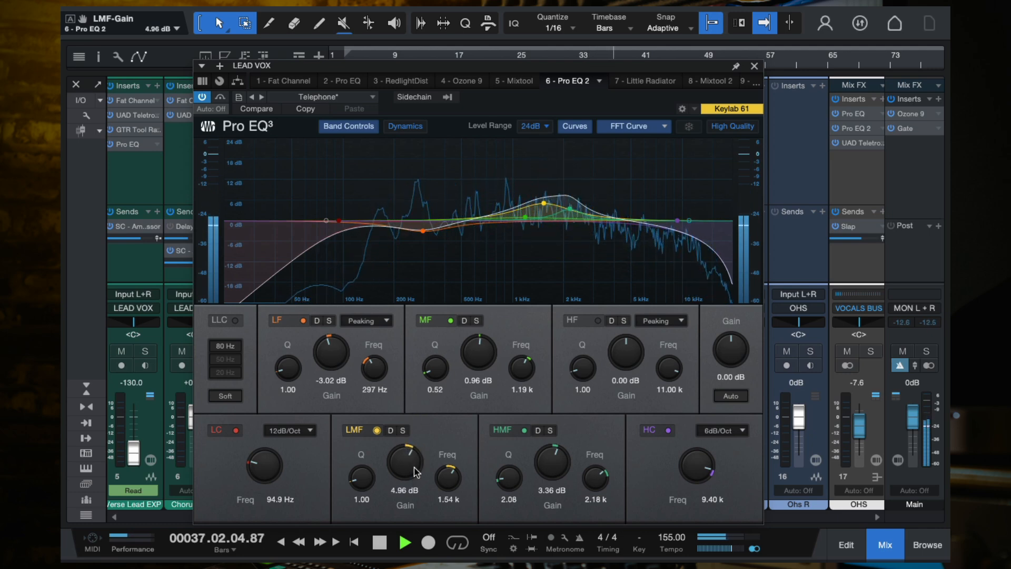
key(space)
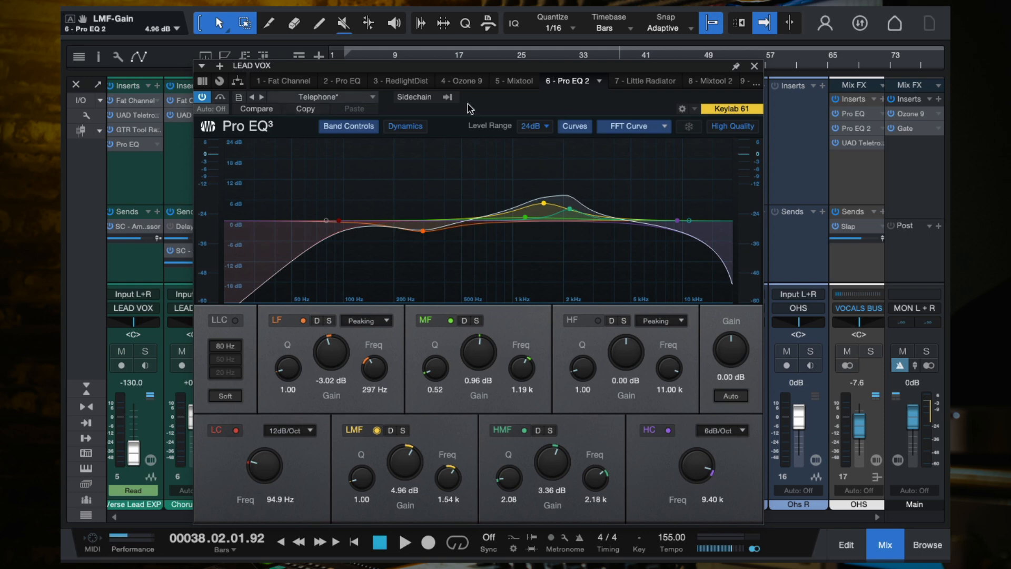
Look up the Telephone preset in the Misc folder of the Pro EQ 2 presets
click(358, 99)
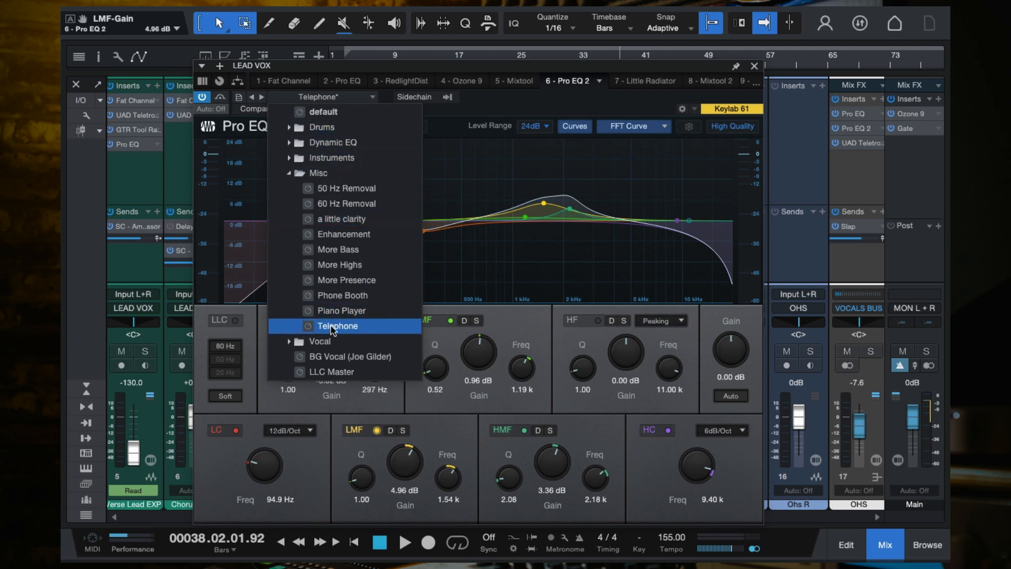
click(556, 95)
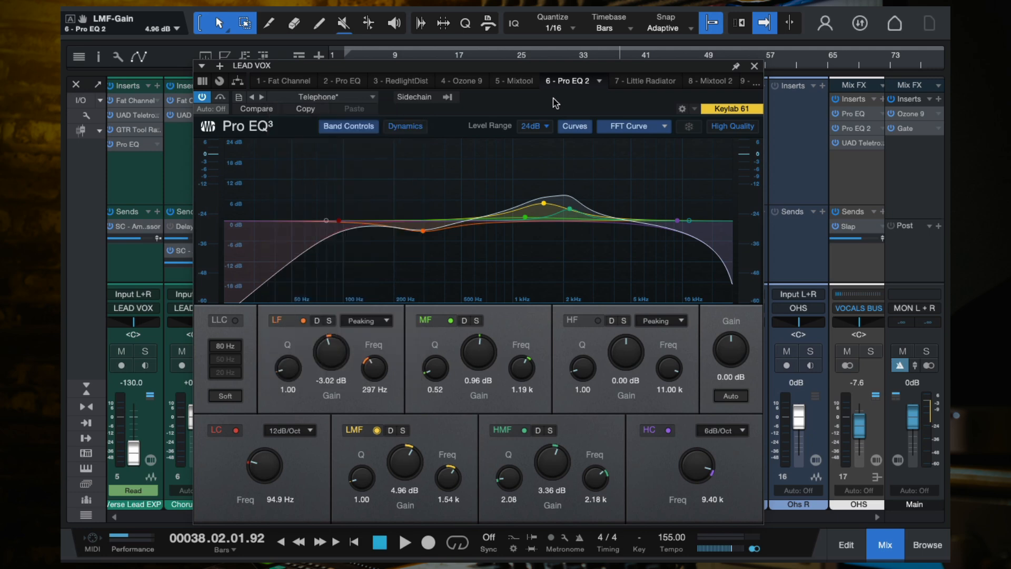
Close the Pro EQ 2 window and inspect the ValhallaDelay settings on the Creepy Dly effect channel
click(755, 68)
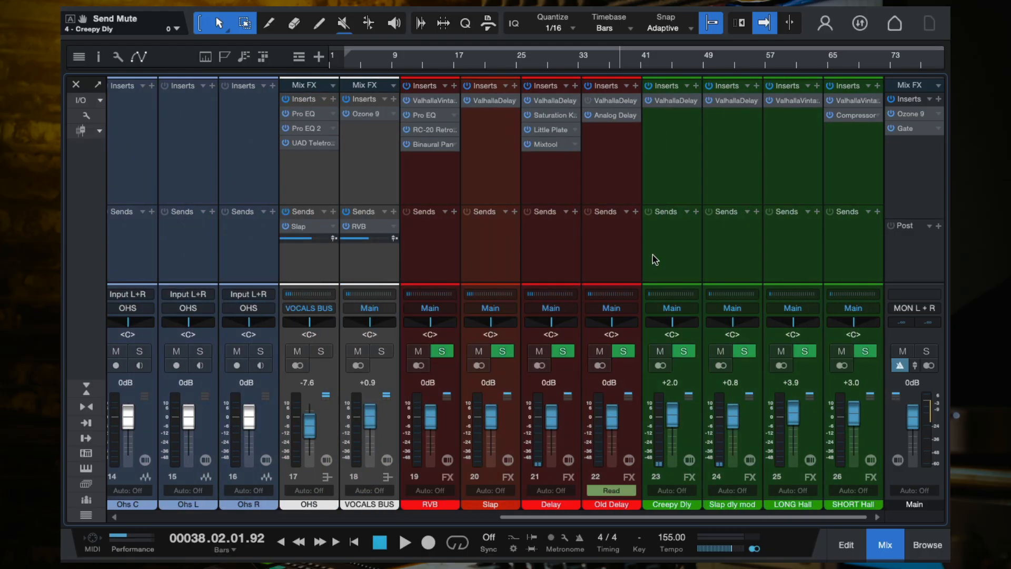
click(665, 240)
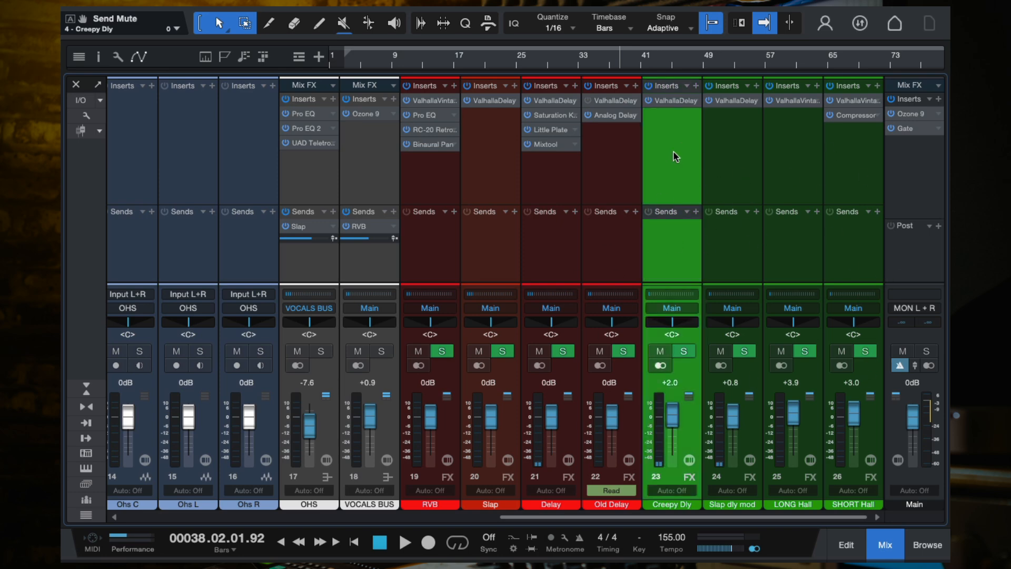
click(862, 169)
click(681, 183)
double_click(676, 101)
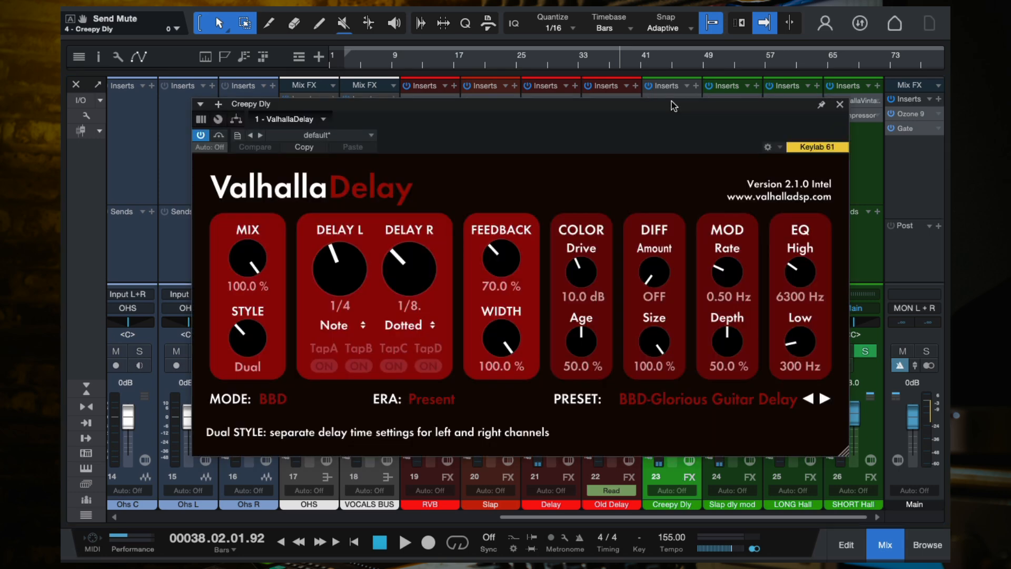
Raise the Creepy Dly channel fader to +10.0 dB while auditioning the mix, and stop playback
key(space)
click(839, 105)
drag(665, 429, 666, 405)
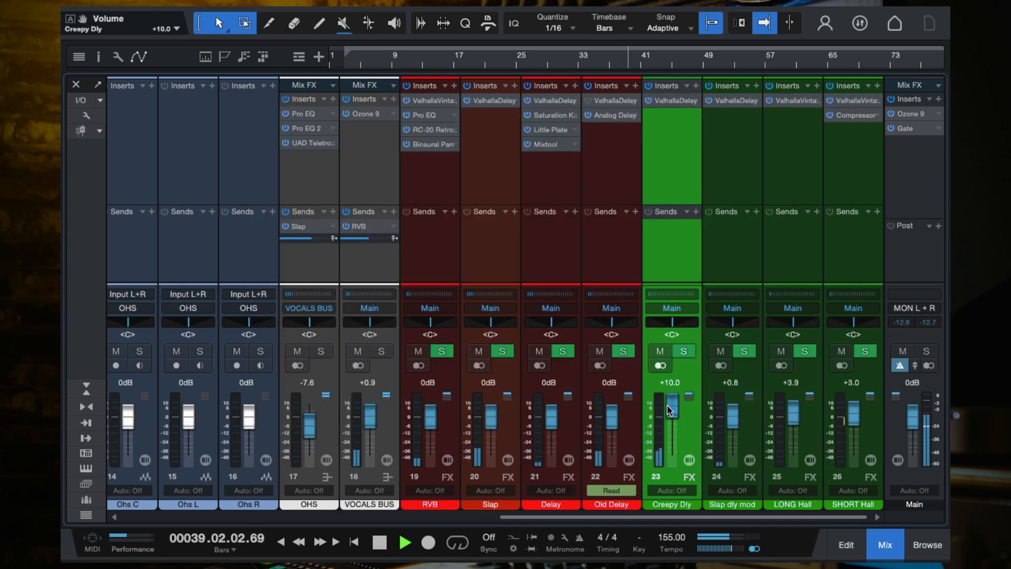
key(space)
Set the Mixtool 2 gain on the LEAD VOX bus to -13.68 dB during playback and close its window
scroll(537, 258, left, 1)
scroll(536, 258, left, 10)
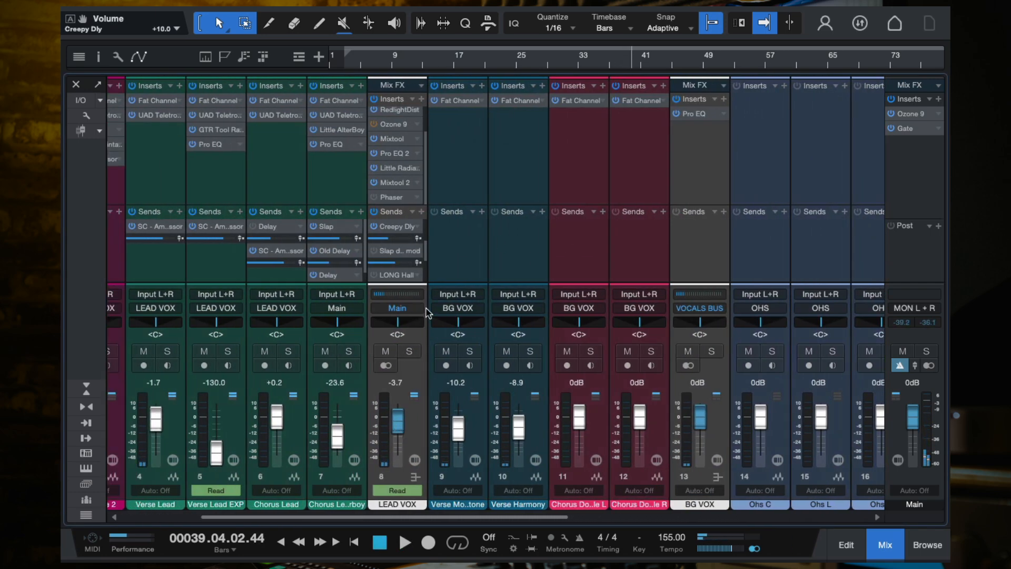
click(393, 182)
drag(229, 197, 231, 217)
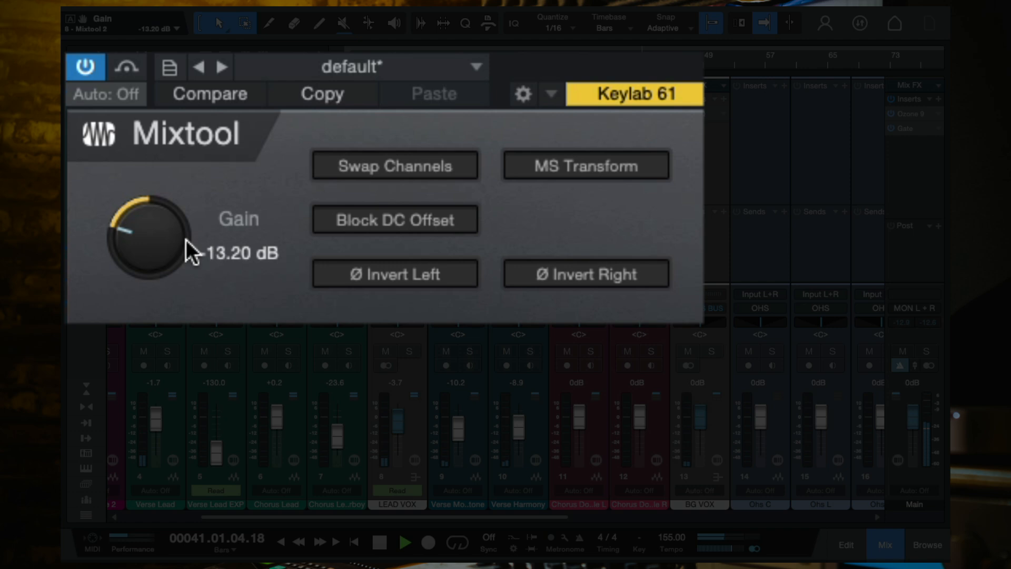
drag(160, 234, 140, 201)
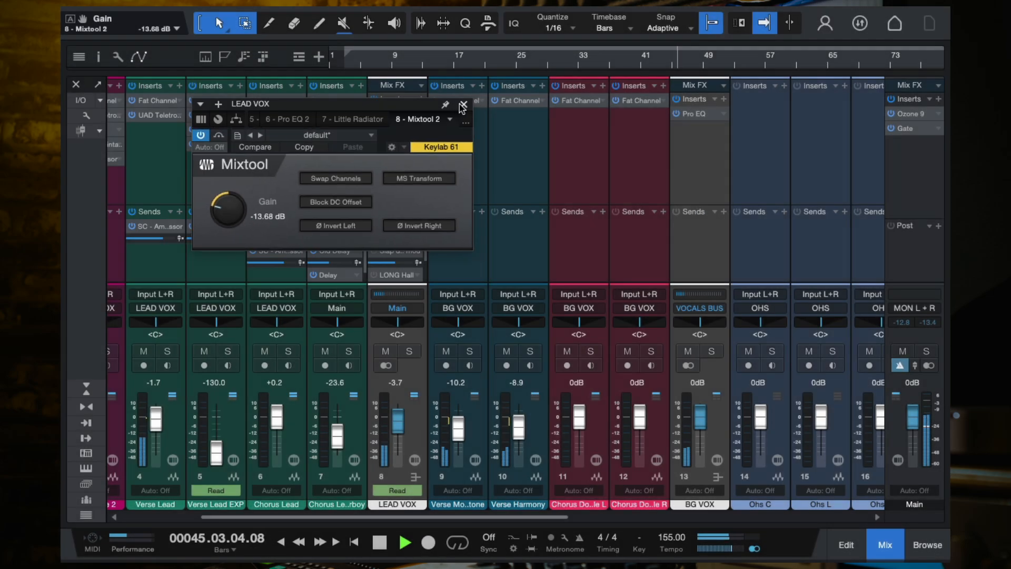
click(461, 105)
Lower the Creepy Dly channel fader to +3.3 dB while the song plays
scroll(553, 222, right, 10)
scroll(553, 226, right, 3)
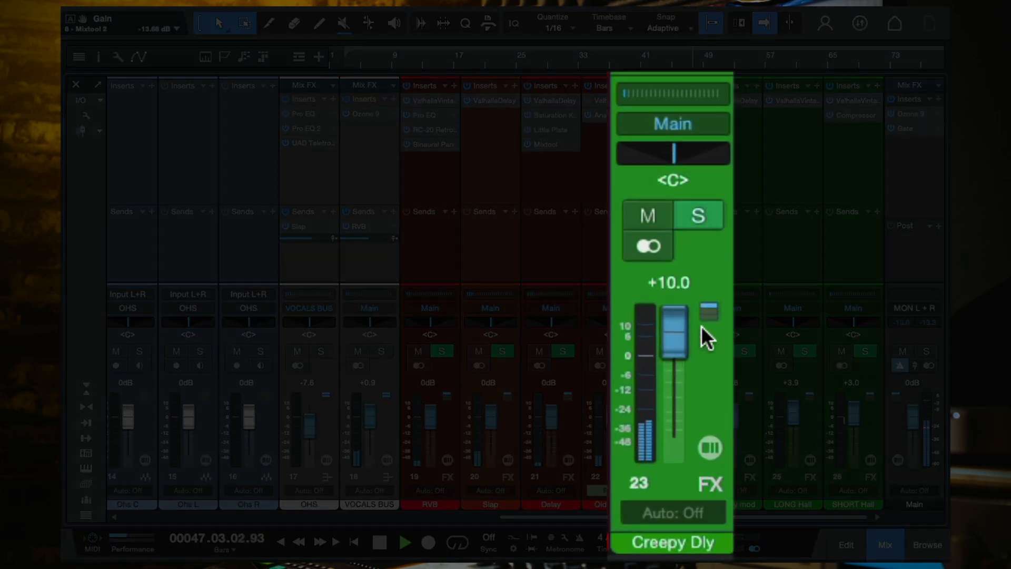
drag(682, 328, 678, 340)
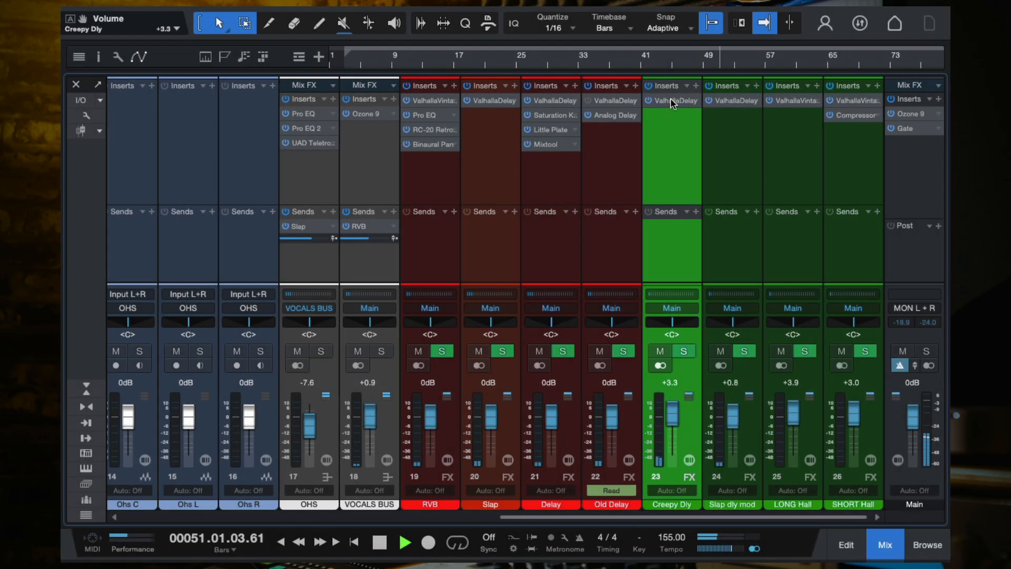
Reopen the Creepy Dly's ValhallaDelay, stop playback, and look through the Pitch and Echoes categories of its presets
click(671, 99)
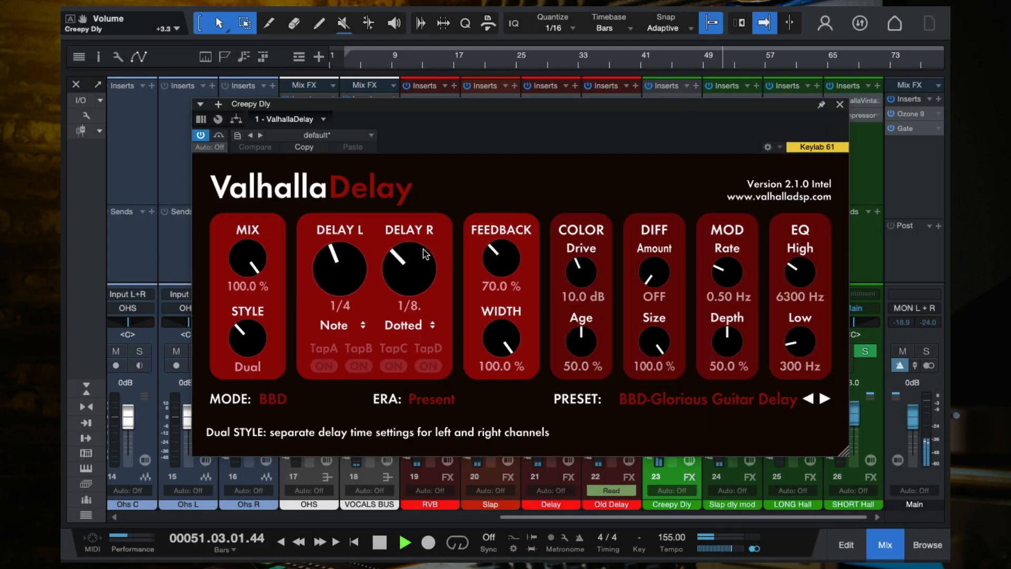
key(space)
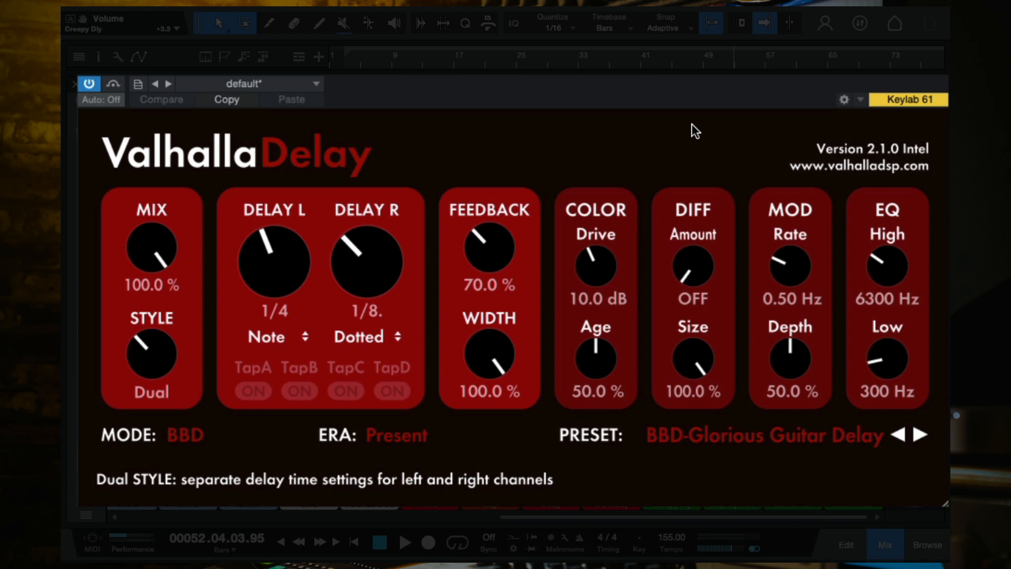
click(731, 446)
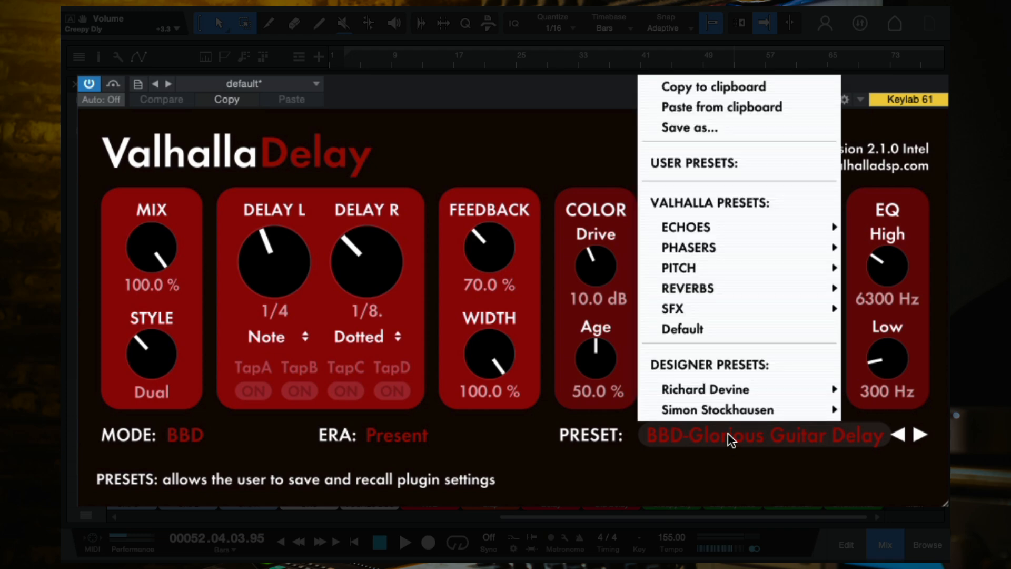
mouse_move(740, 250)
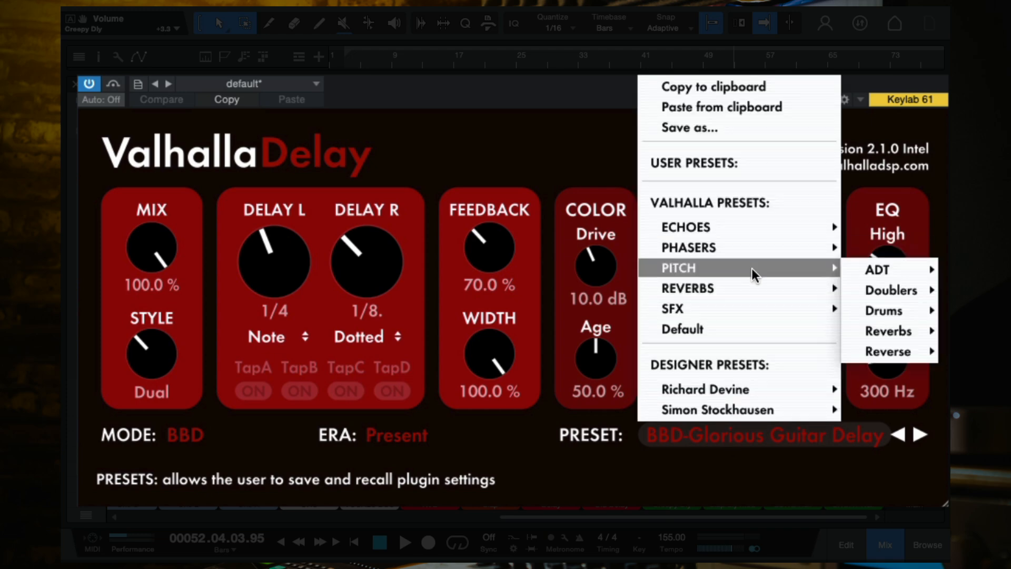
mouse_move(790, 228)
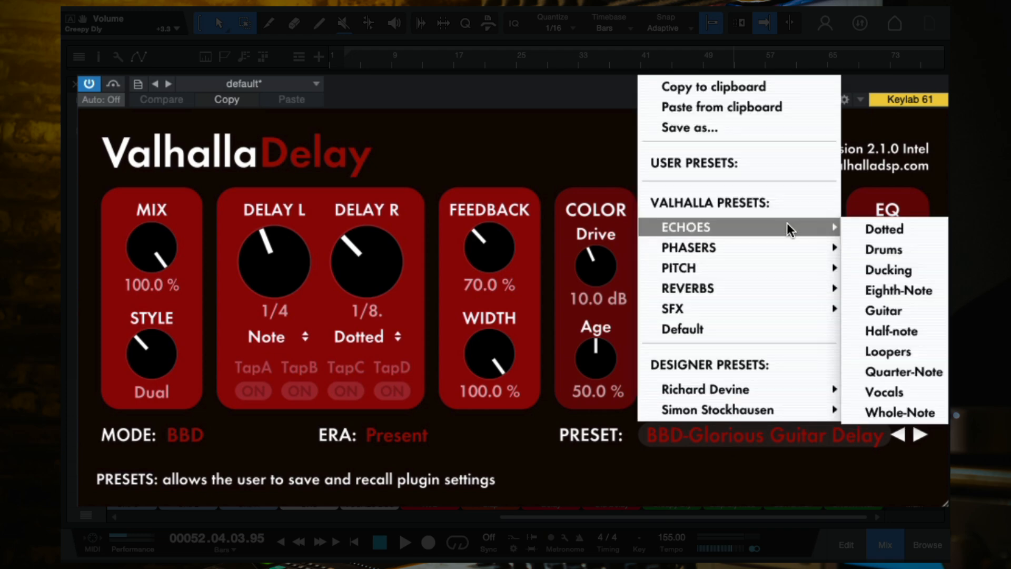
click(556, 129)
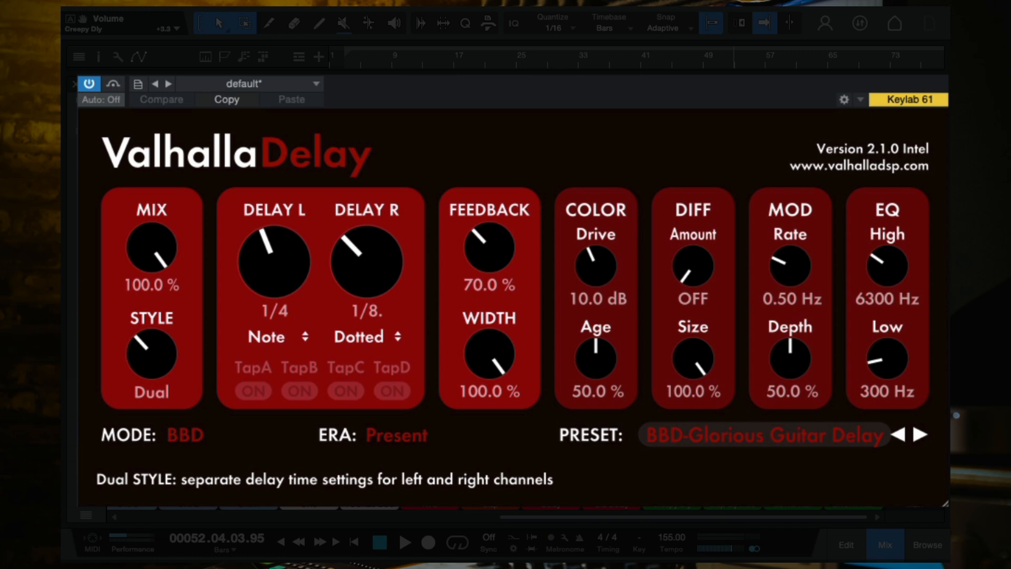
Play an earlier section, close ValhallaDelay, and set the Creepy Dly channel fader to +2.0 dB
click(402, 59)
key(space)
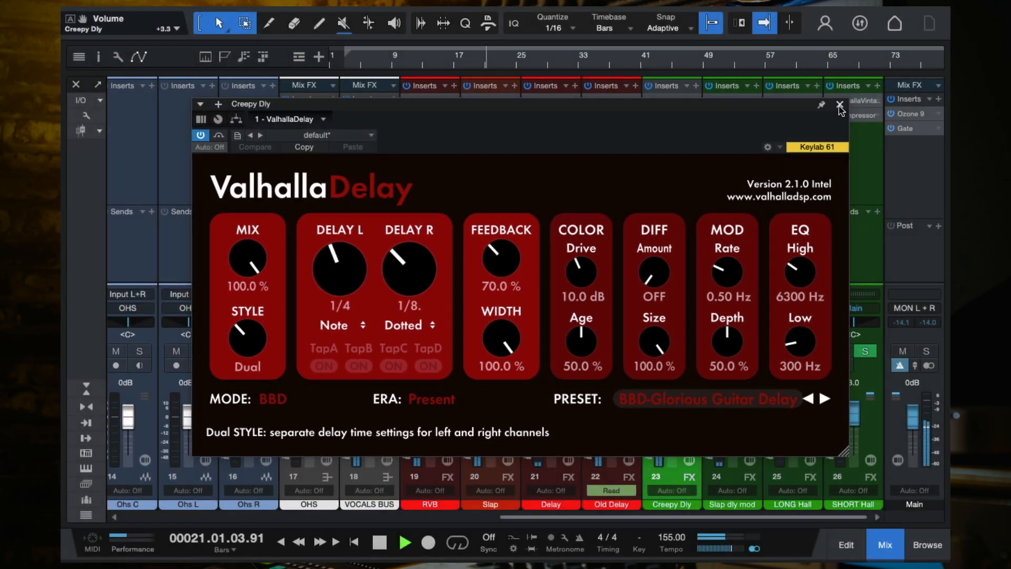
click(840, 106)
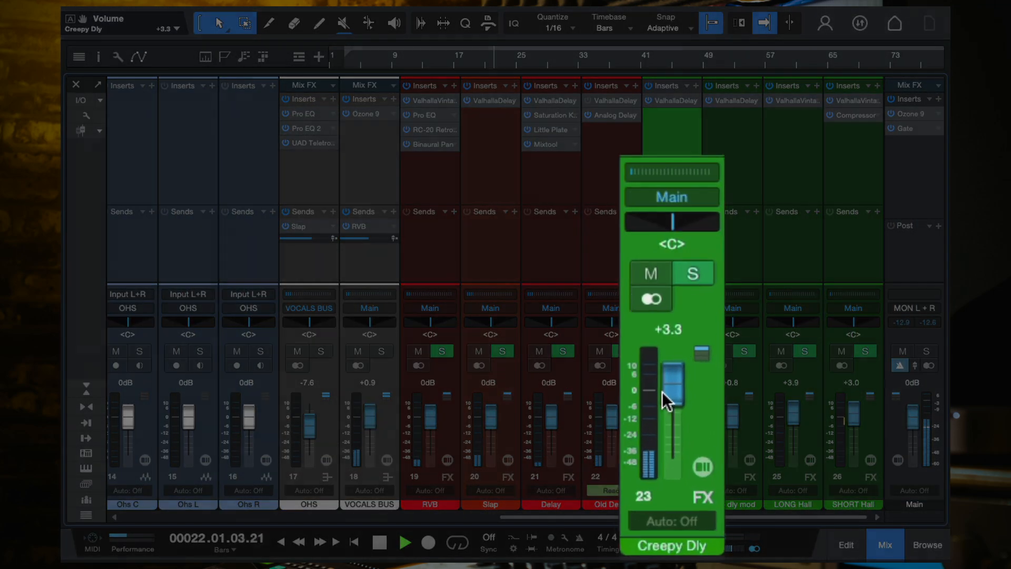
drag(666, 419, 664, 409)
drag(671, 330, 670, 395)
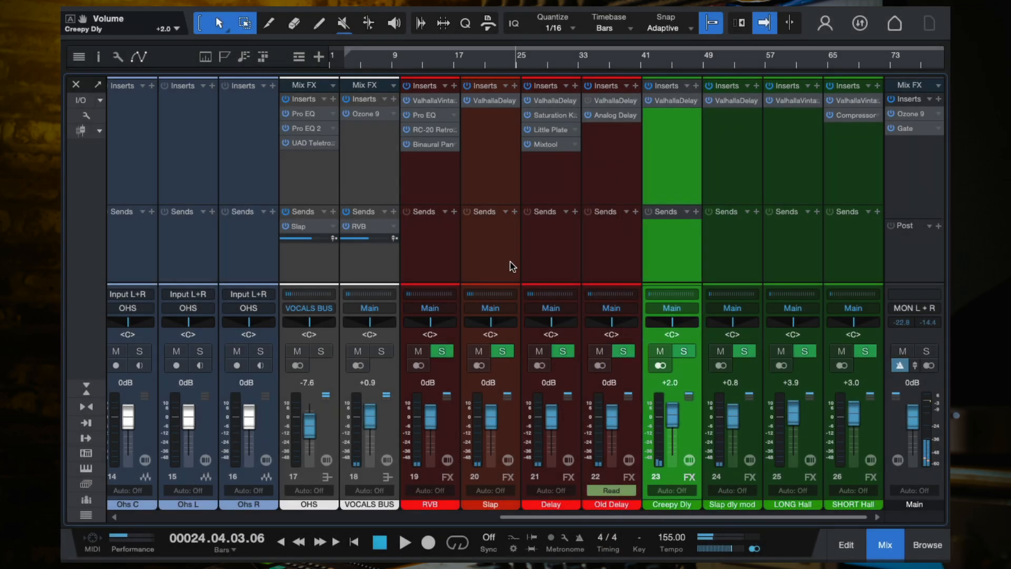
Play a section and compare the mix with the Creepy Dly channel muted and unmuted
scroll(527, 266, left, 5)
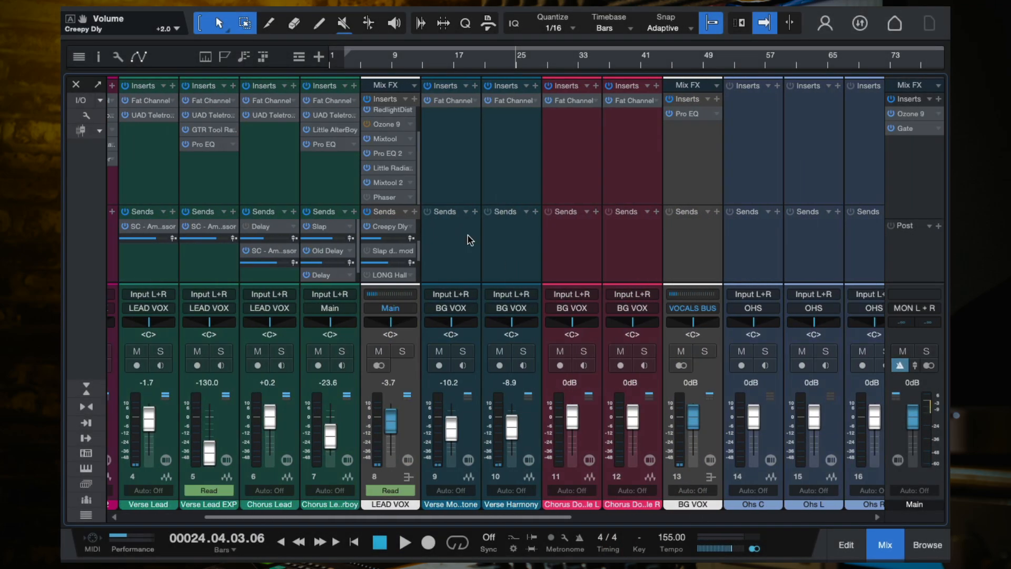
scroll(469, 239, right, 5)
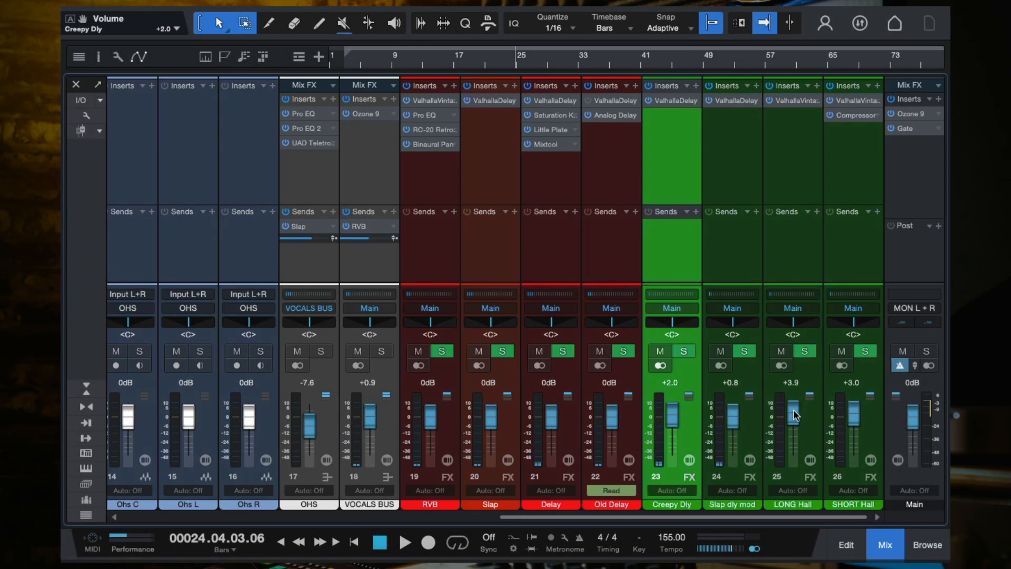
click(665, 351)
key(space)
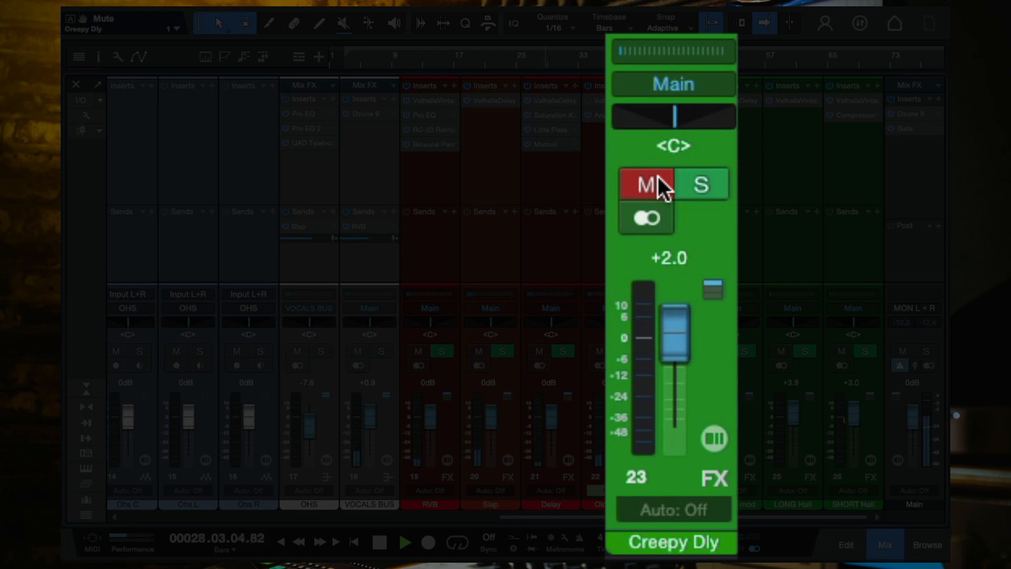
click(658, 179)
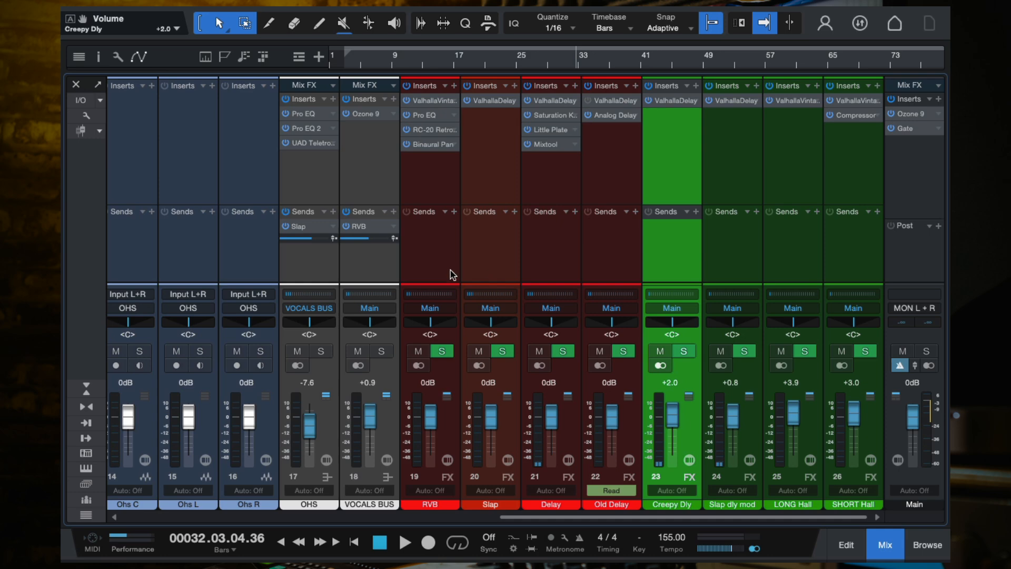
Enable the Phaser insert on the LEAD VOX bus, open its window, and audition it from bar 17
scroll(485, 274, left, 3)
scroll(486, 273, left, 7)
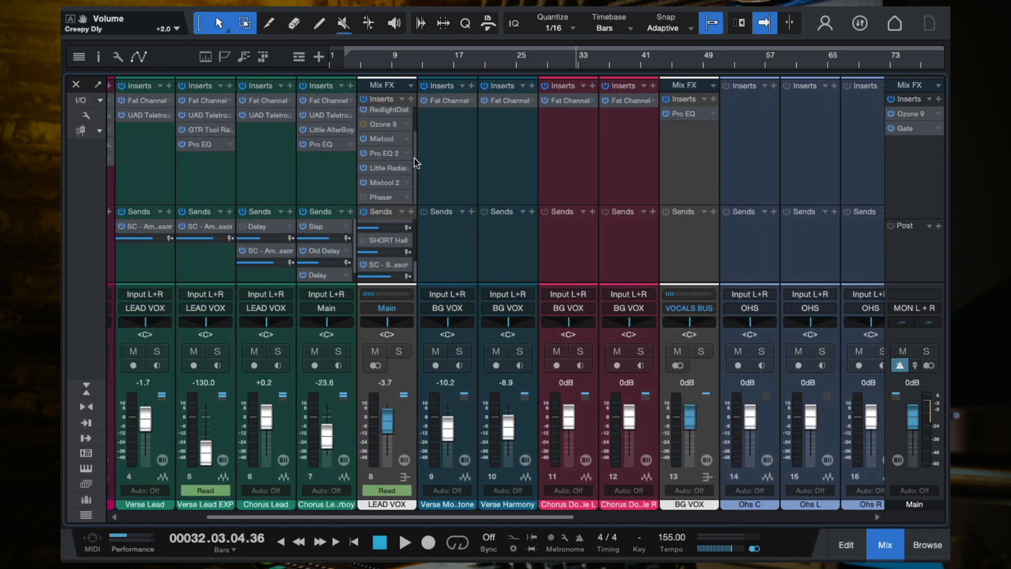
mouse_move(416, 156)
mouse_down()
mouse_move(415, 140)
mouse_move(415, 163)
mouse_up()
click(405, 434)
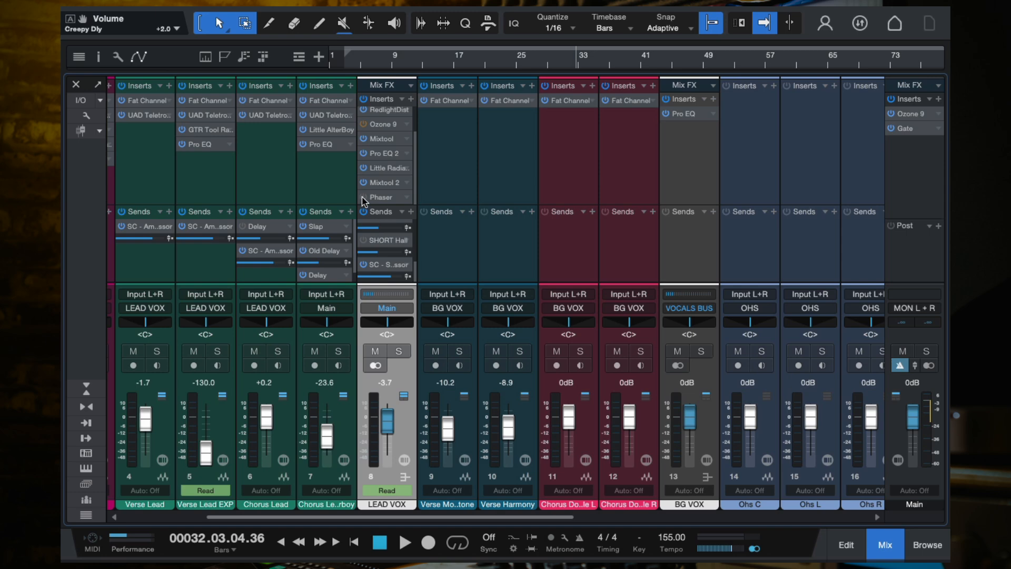
click(381, 198)
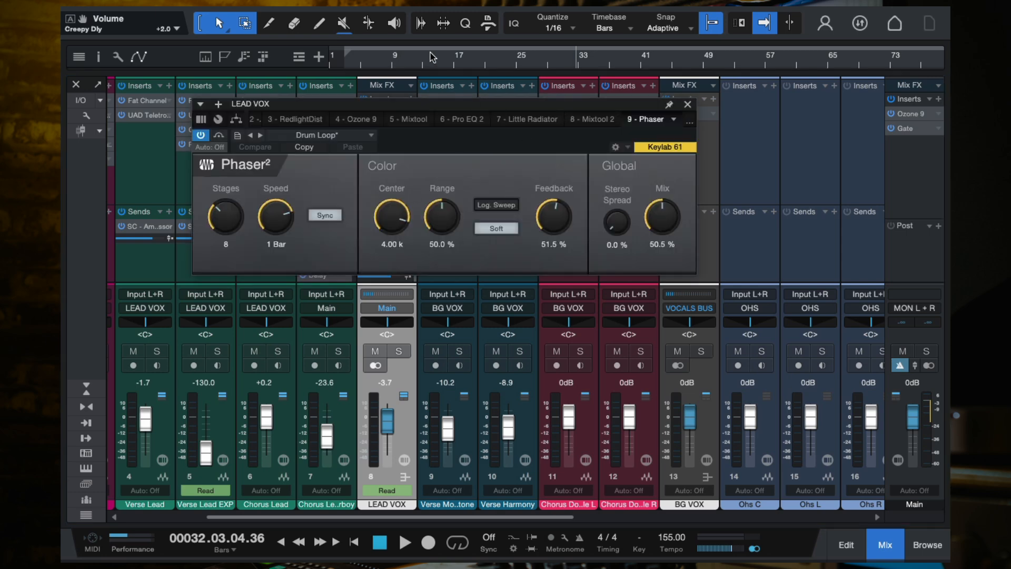
click(459, 62)
key(space)
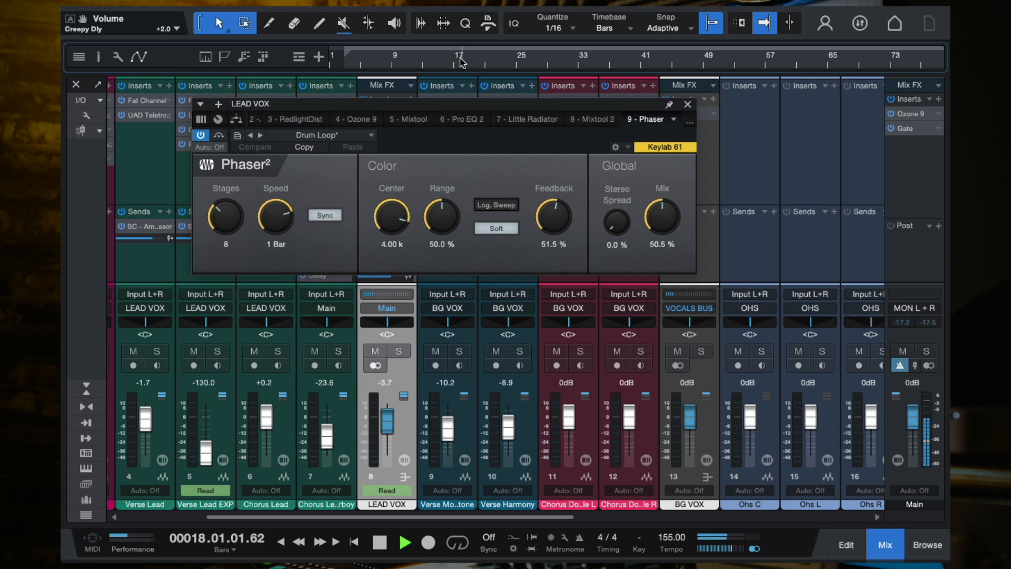
Close the Phaser window and lower the Creepy Dly channel fader to -0.4 dB
click(687, 104)
scroll(794, 238, right, 5)
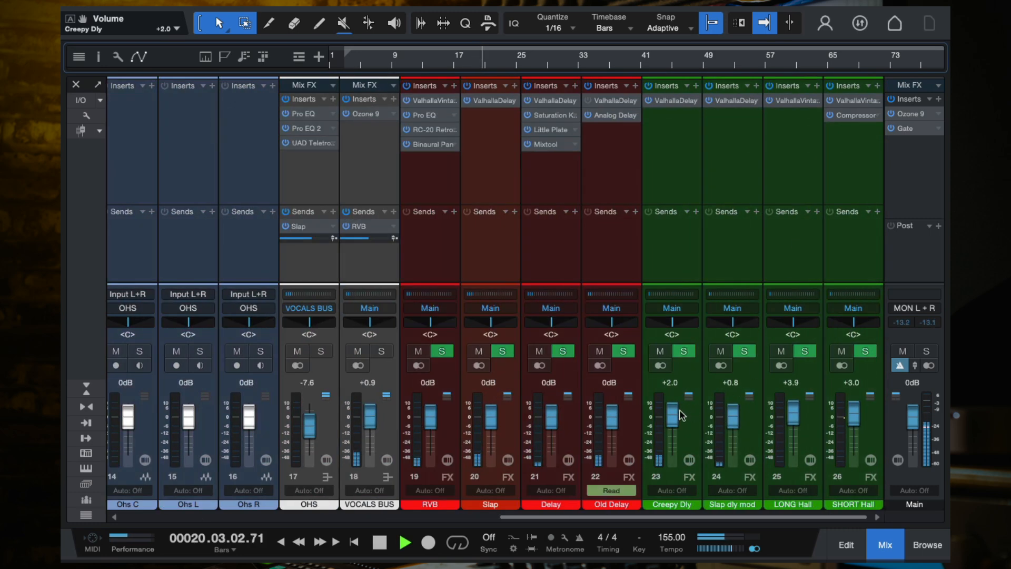
drag(672, 412, 674, 423)
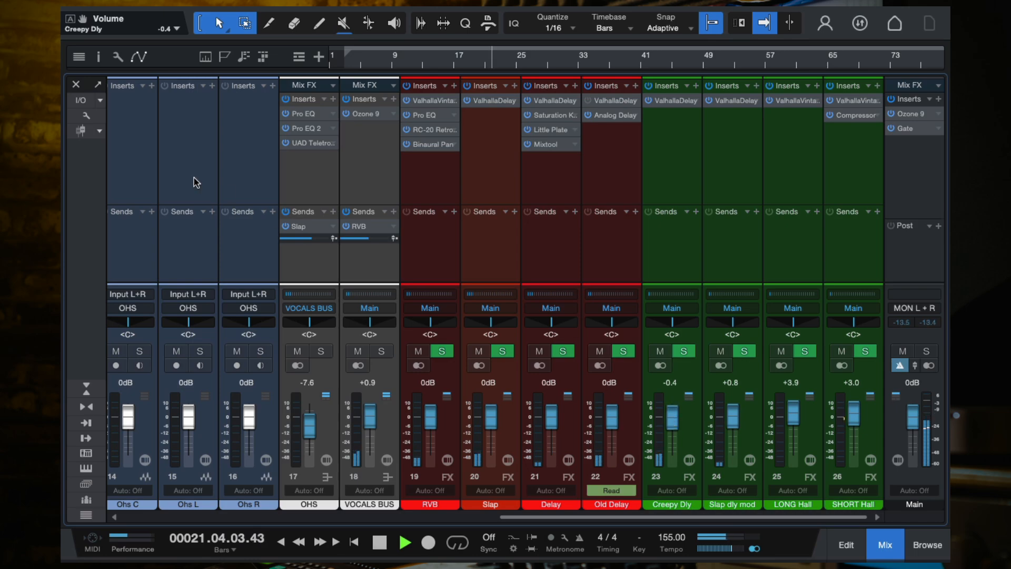
Reopen the LEAD VOX Phaser, compare the vocal with it bypassed and active, and stop playback
scroll(204, 179, left, 6)
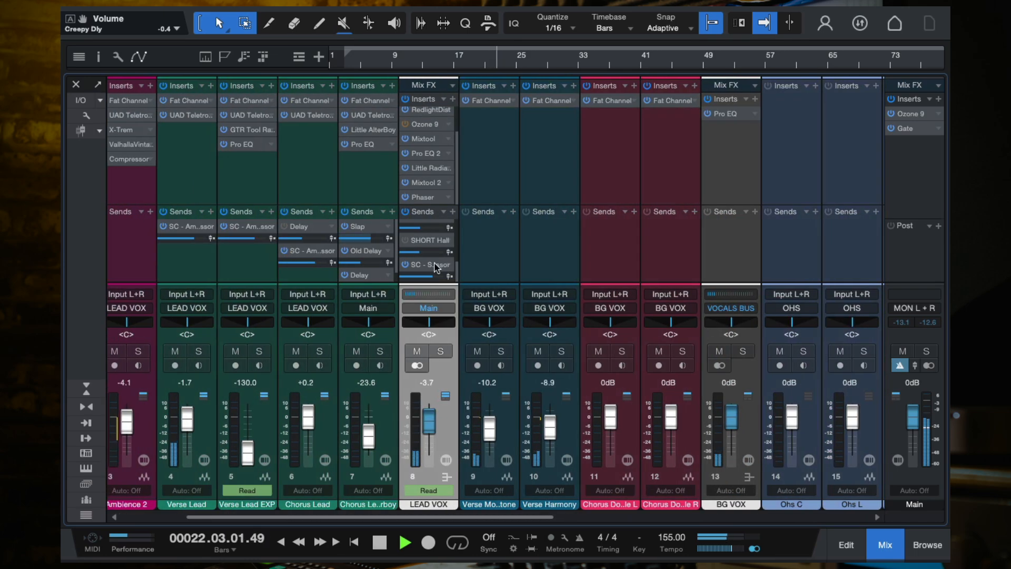
click(421, 197)
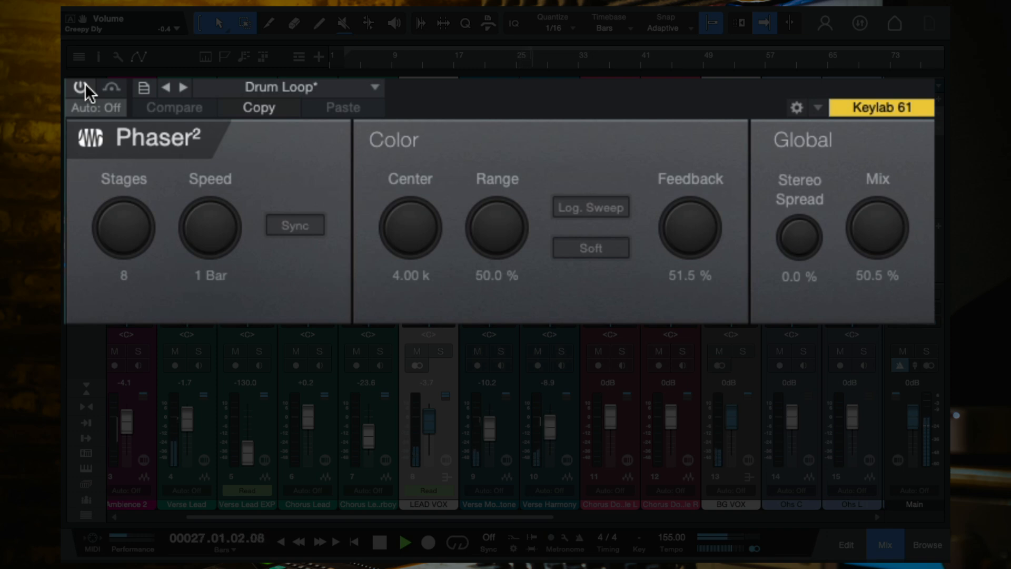
click(85, 83)
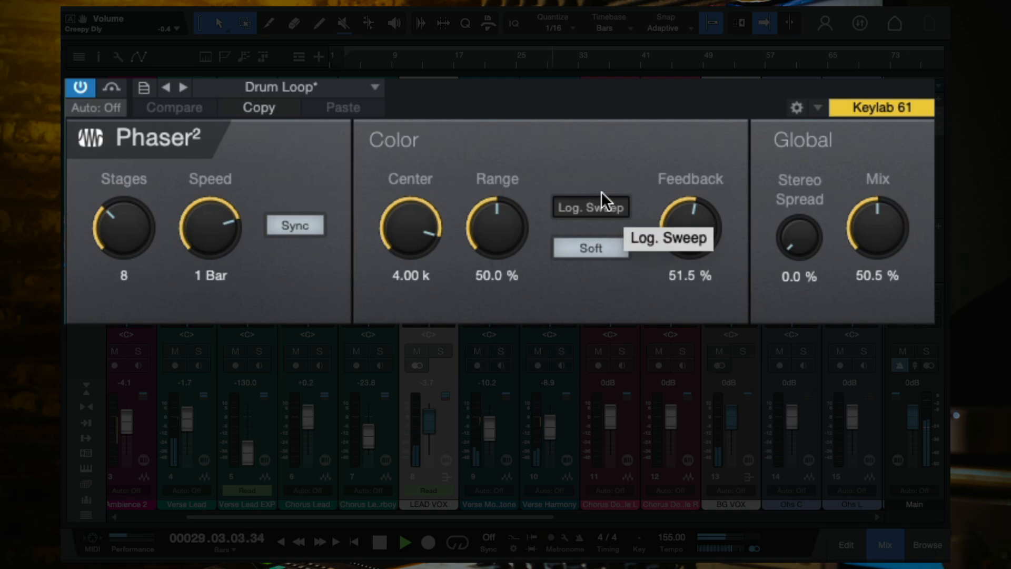
key(space)
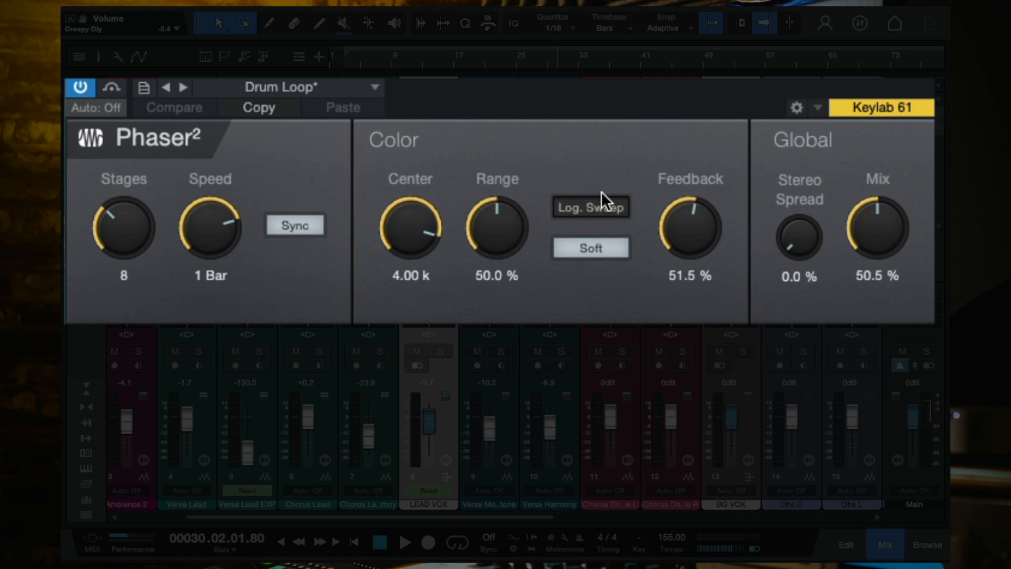
Lower the LEAD VOX fader to -4.7 dB and compare the playing vocal with the Phaser bypassed and active
click(81, 87)
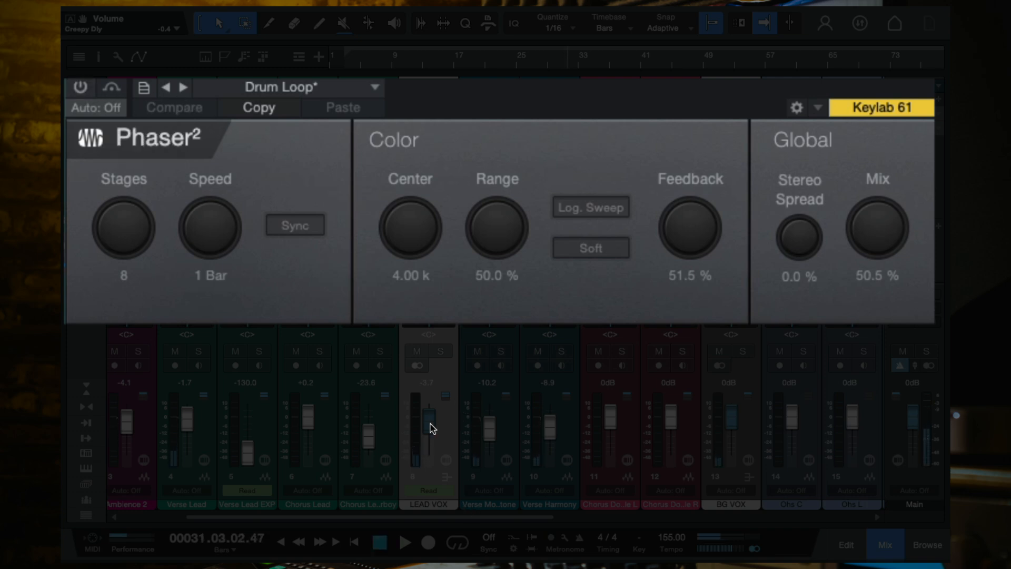
key(space)
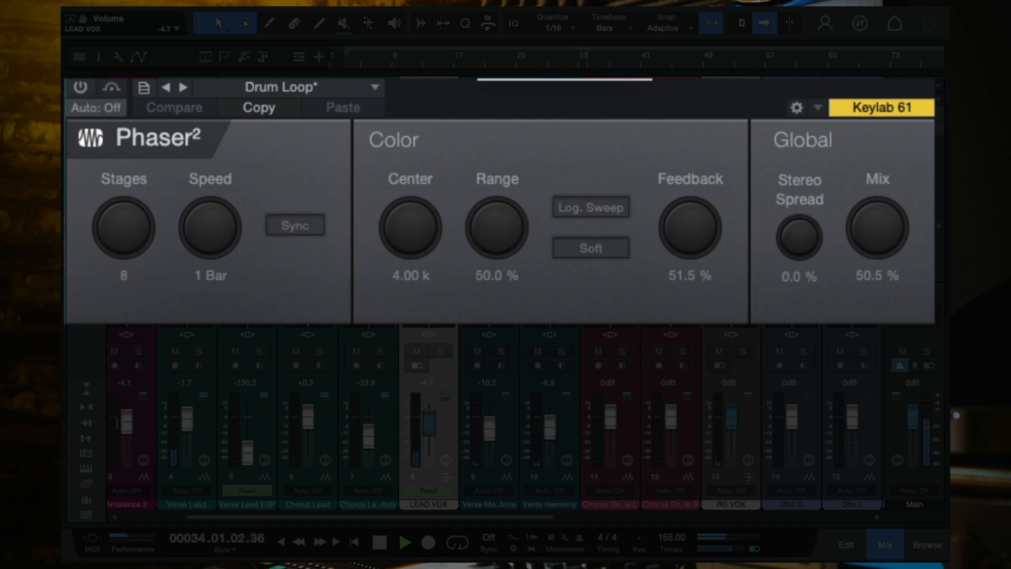
click(80, 87)
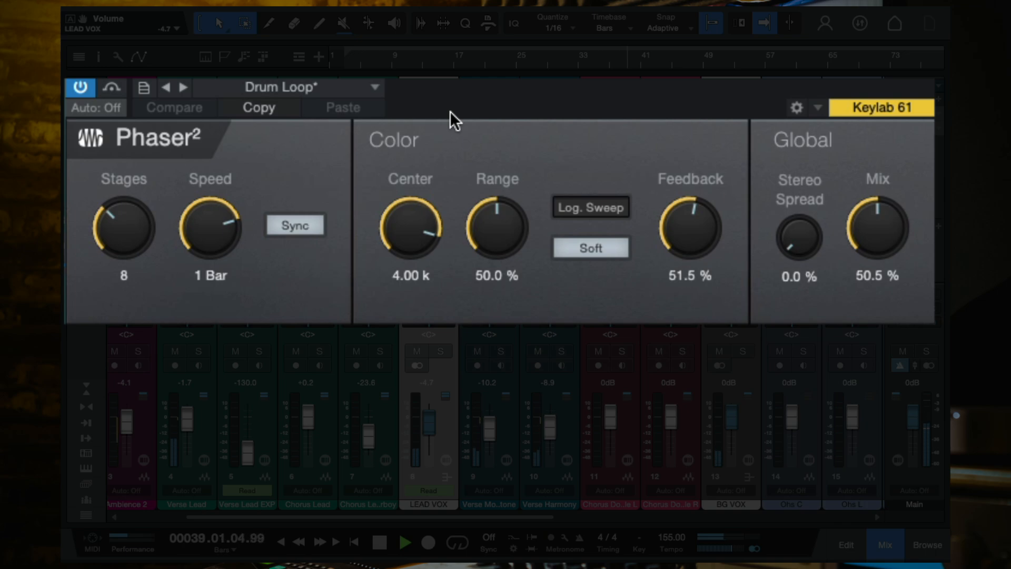
Stop playback, return to bar 9, close the Phaser window and bypass the Phaser insert on the LEAD VOX bus
key(space)
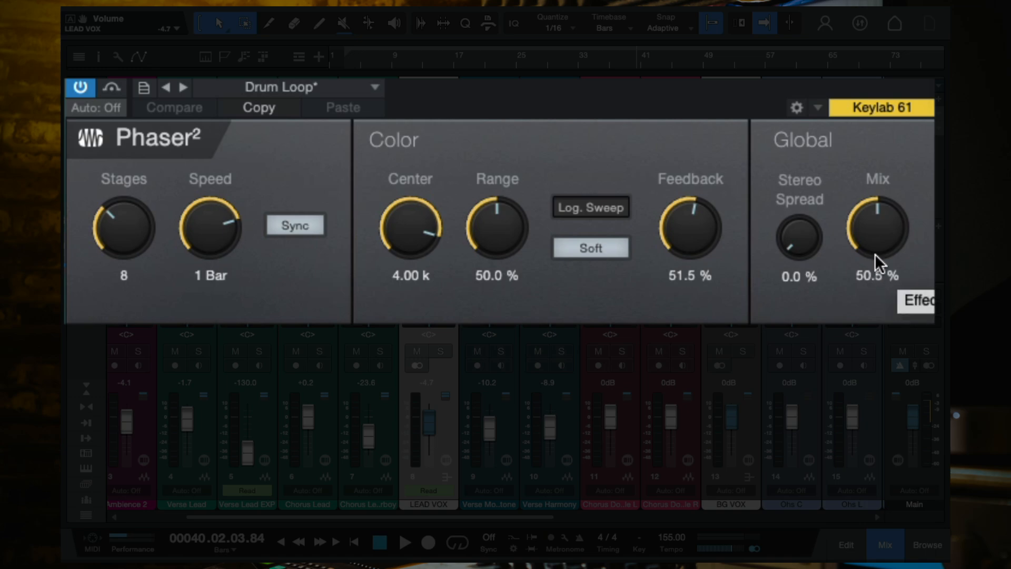
click(391, 57)
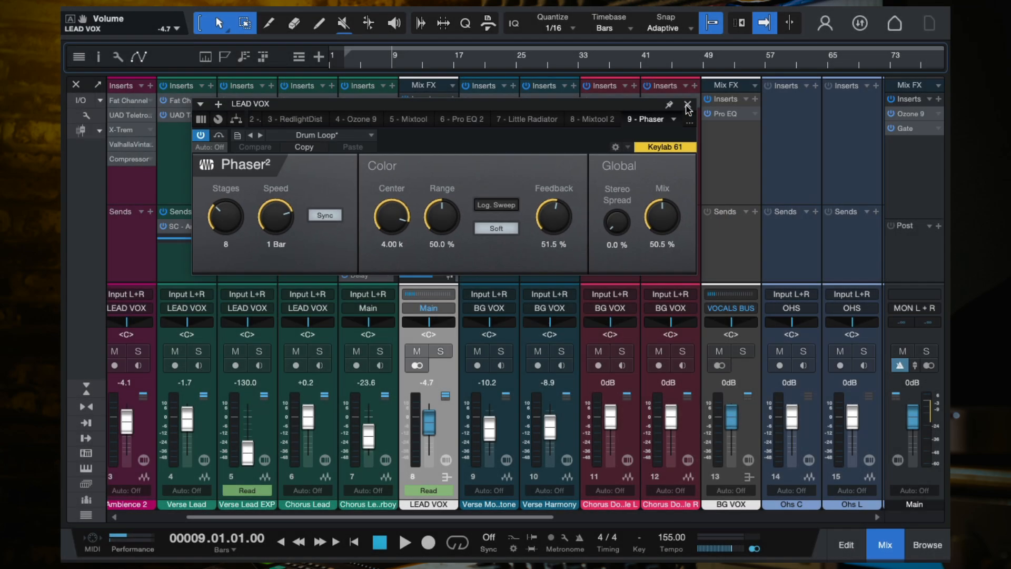
click(689, 101)
click(405, 197)
Search the effects list for phaser and add a second Phaser insert to the LEAD VOX bus
click(463, 99)
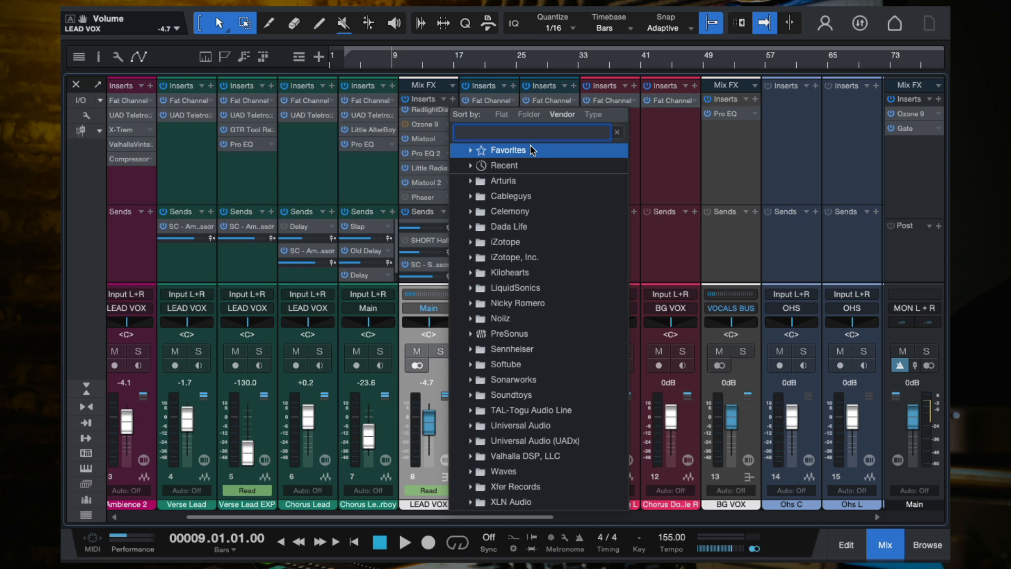
text(pahse)
key(BackSpace)
key(BackSpace)
key(BackSpace)
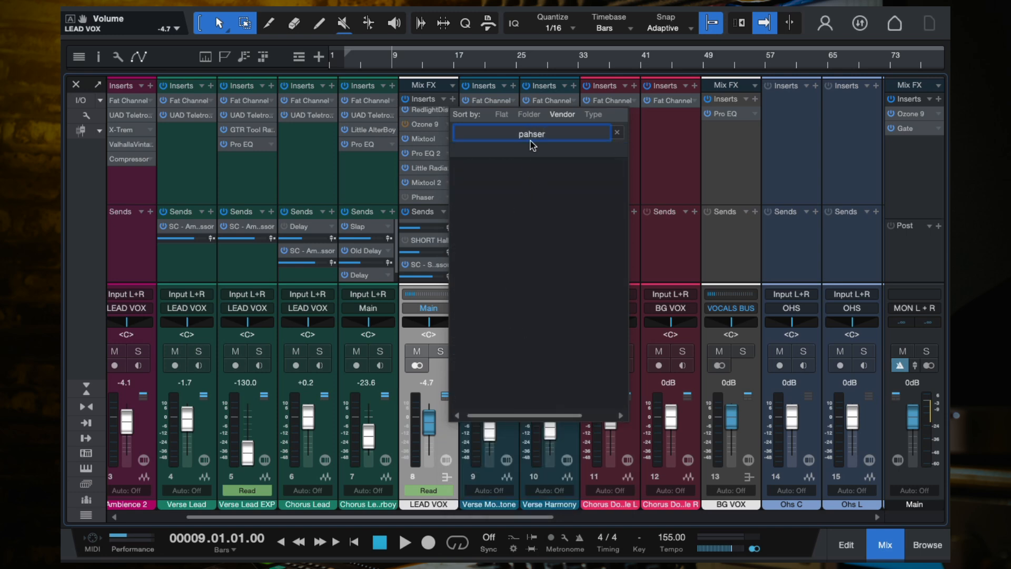
key(BackSpace)
text(haser)
double_click(506, 182)
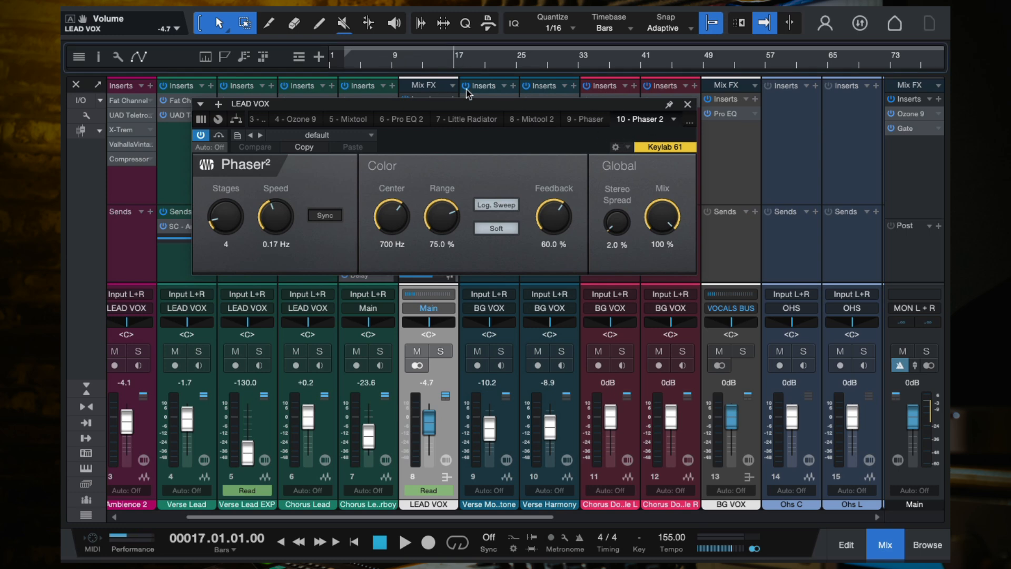
Load the Equigen preset in Phaser 2, play from bar 17, and switch to the Extreme preset
click(320, 135)
click(341, 197)
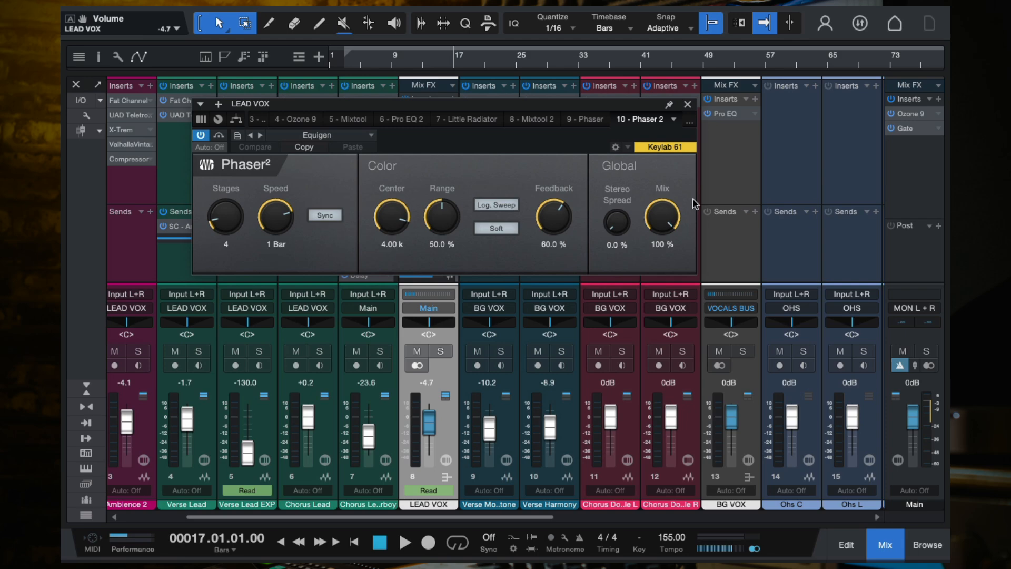
key(space)
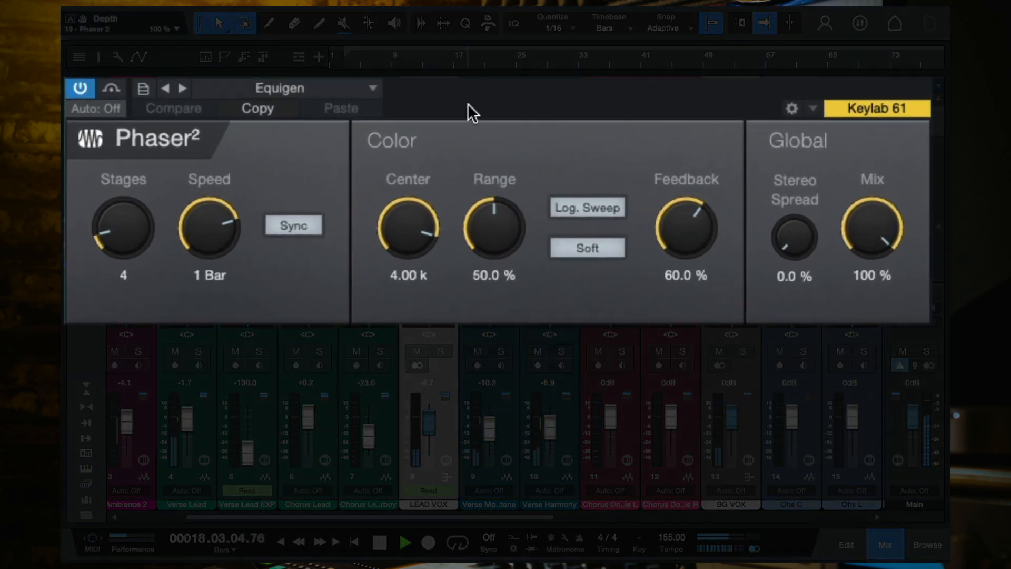
click(183, 89)
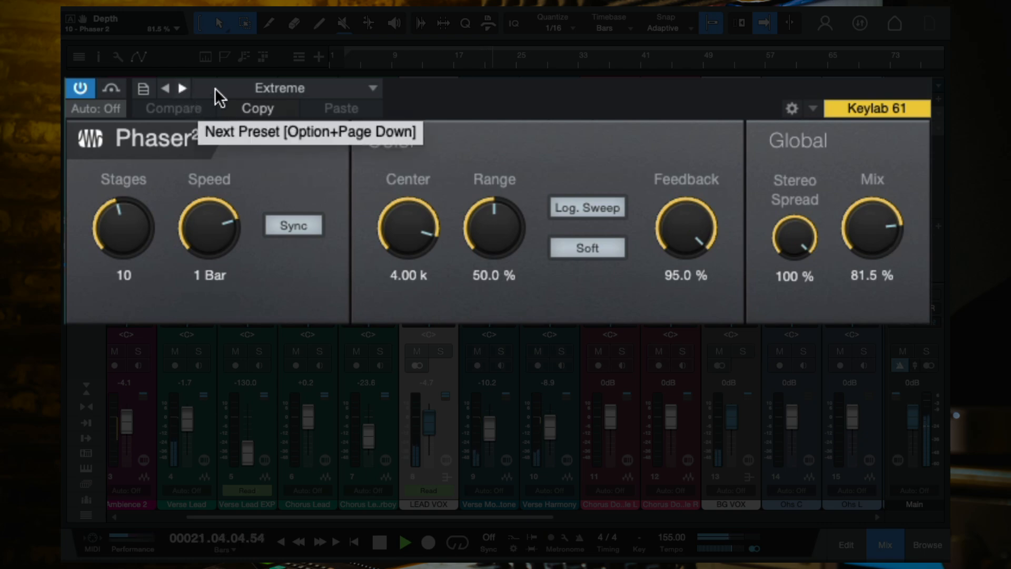
Lower the Phaser 2 mix to 10.0 % while auditioning the LEAD VOX bus soloed, and unsolo the bus
mouse_move(864, 237)
mouse_down()
mouse_move(864, 303)
mouse_move(864, 248)
mouse_up()
key(space)
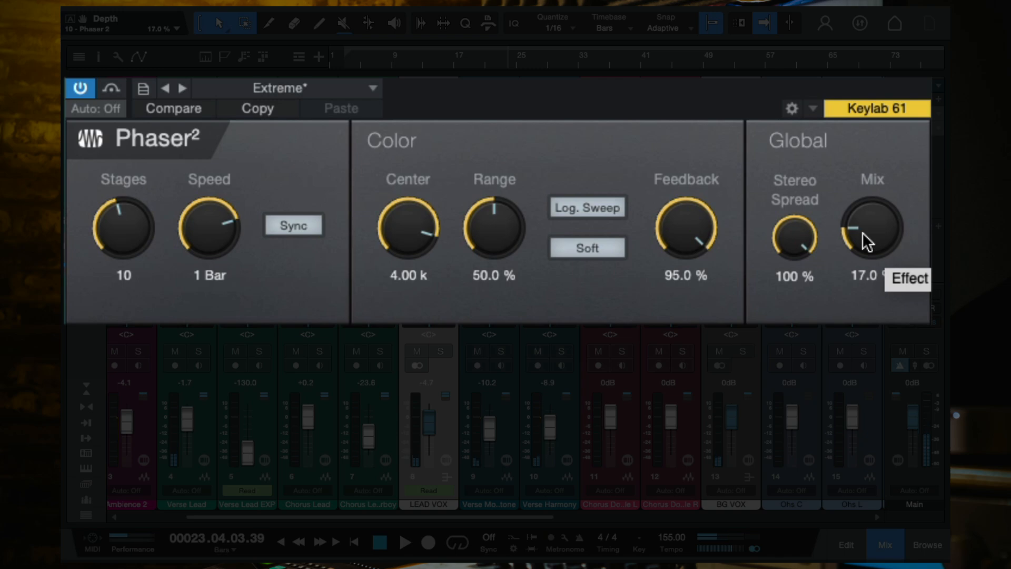
drag(863, 233, 862, 247)
key(space)
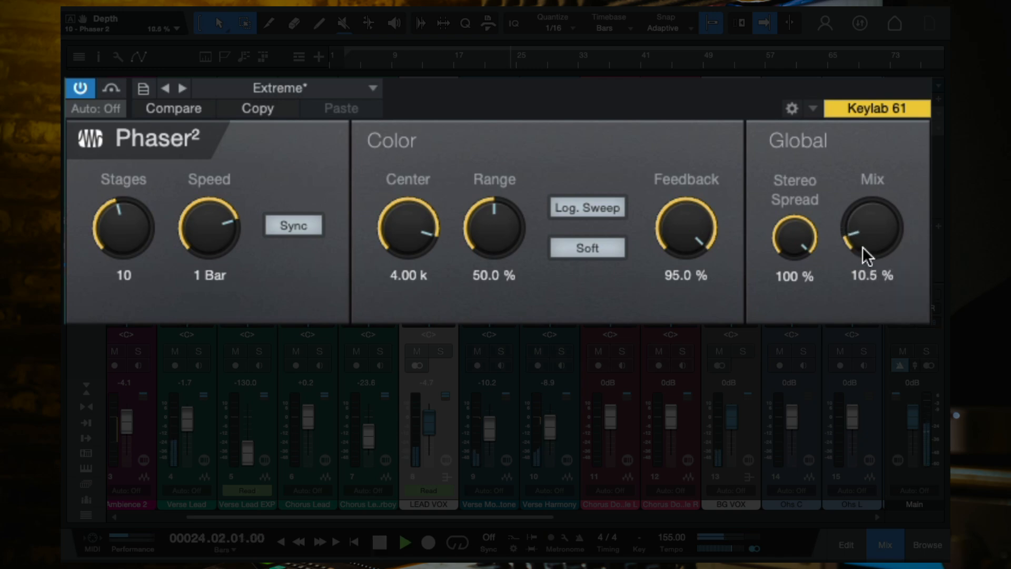
click(441, 352)
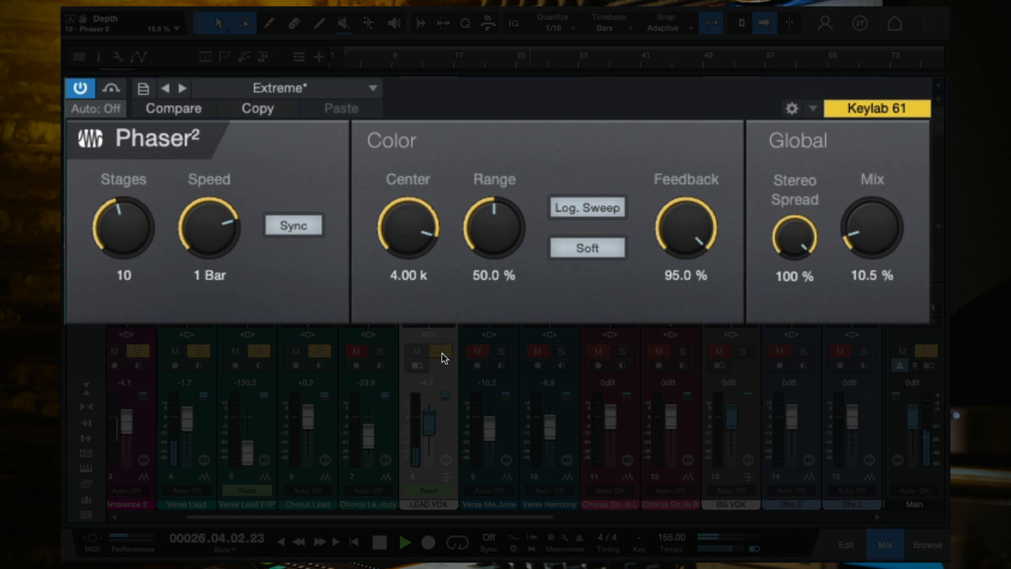
drag(882, 230, 895, 253)
click(441, 352)
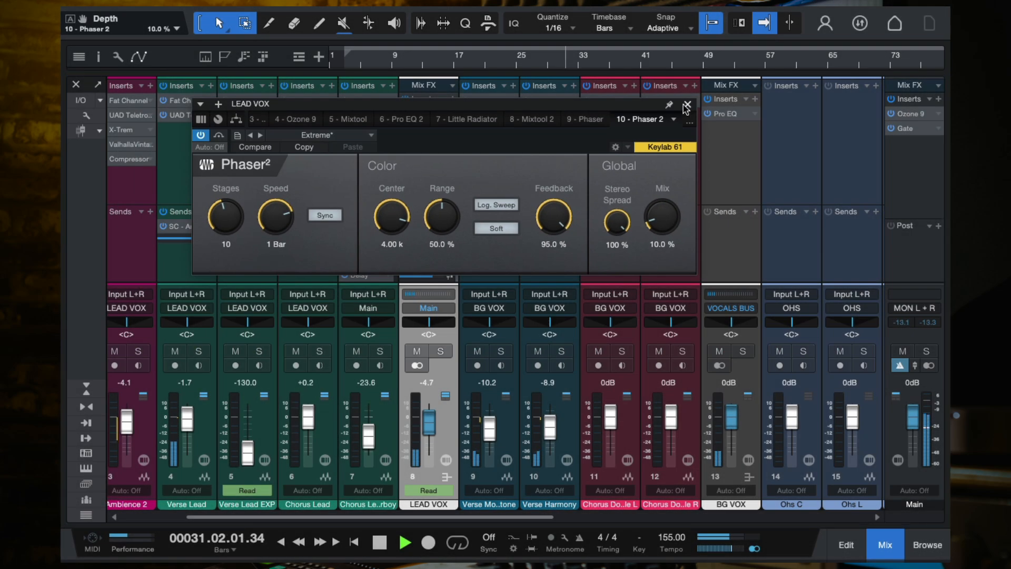
Close the Phaser 2 window, enable the original Phaser, compare the vocal with Phaser 2 active and bypassed, and stop playback
click(688, 105)
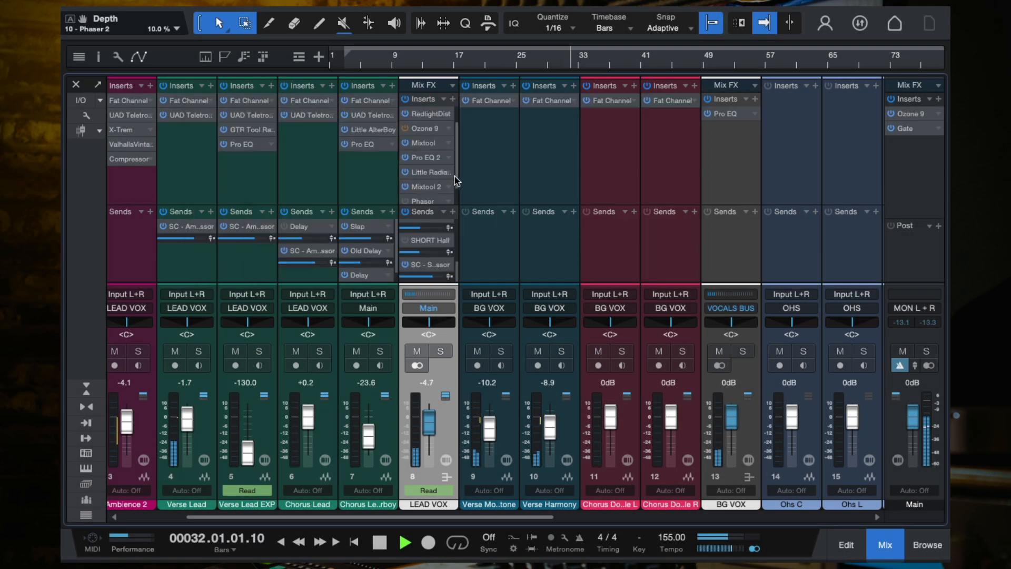
scroll(456, 180, down, 2)
click(404, 198)
click(403, 198)
click(404, 184)
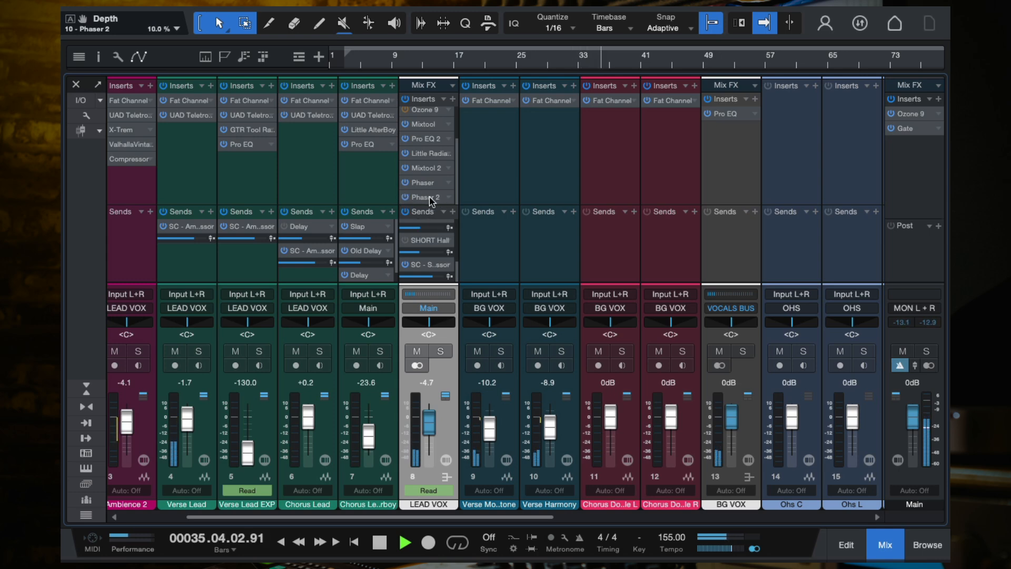
click(405, 197)
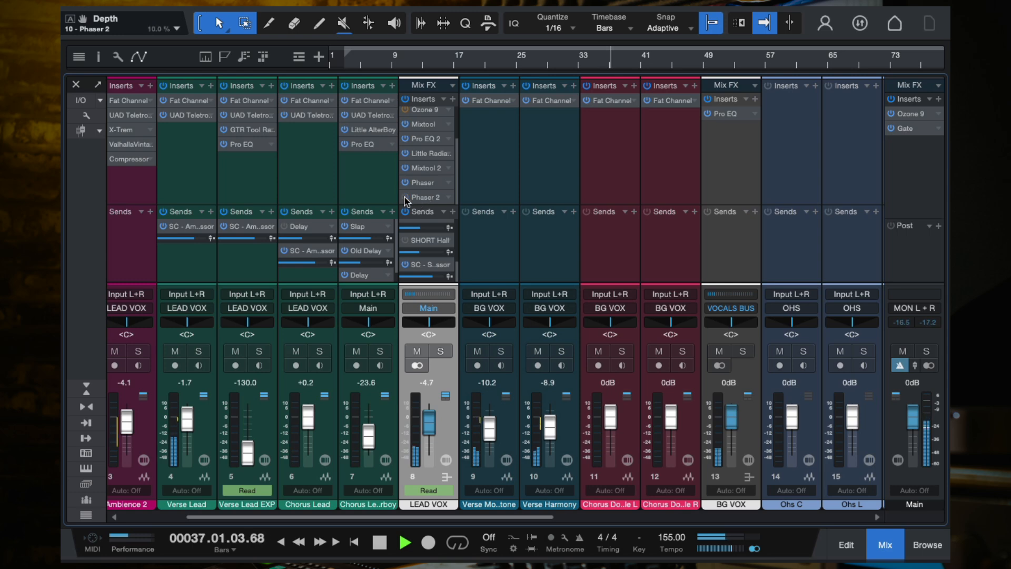
key(space)
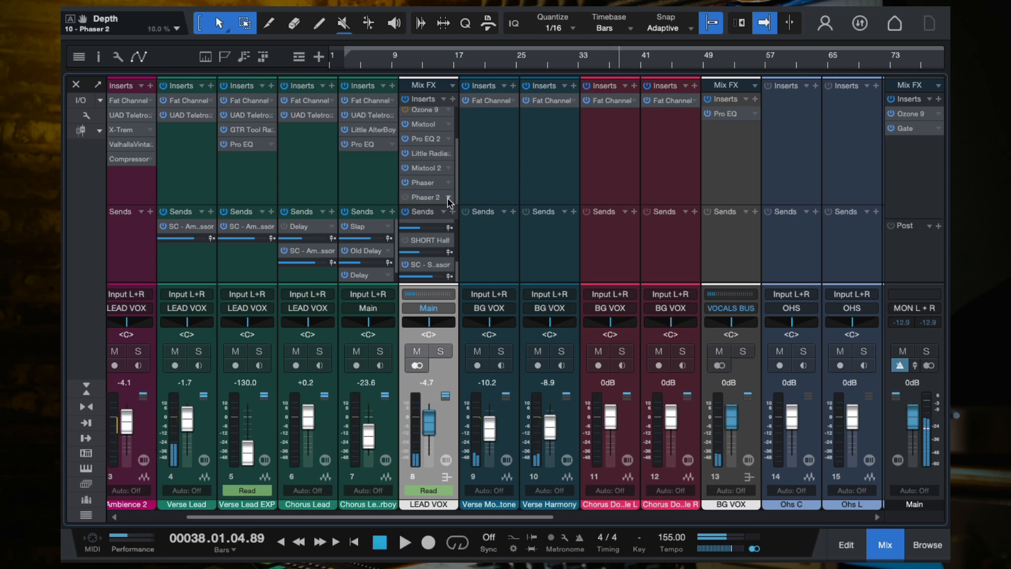
Remove the Phaser 2 insert from the LEAD VOX bus
click(436, 199)
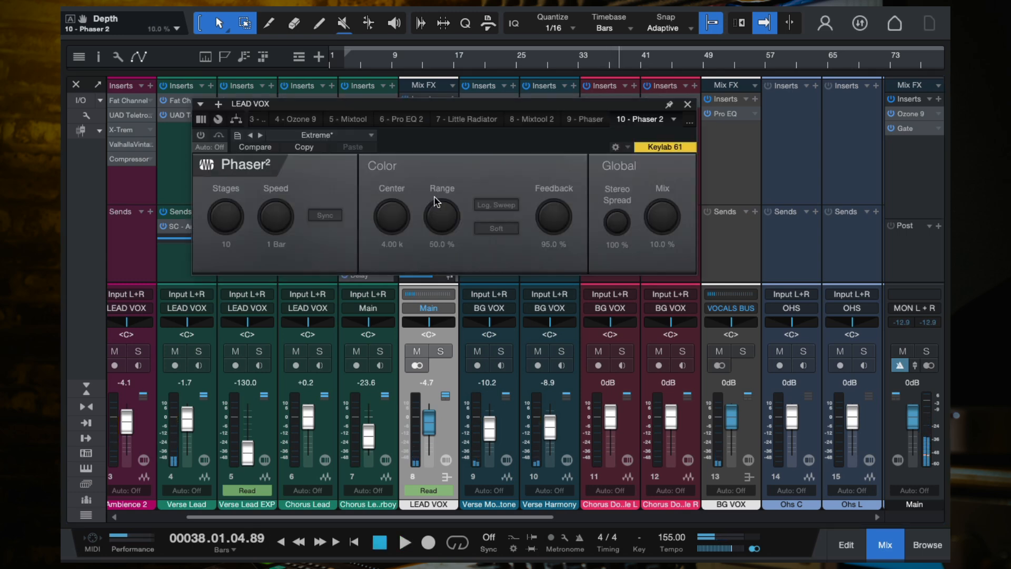
click(688, 104)
click(448, 198)
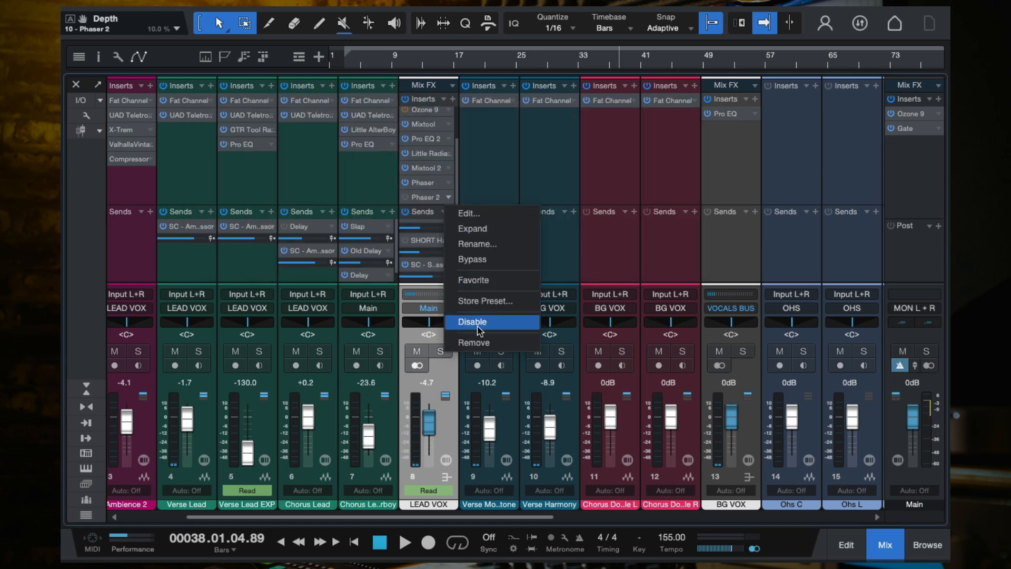
click(474, 342)
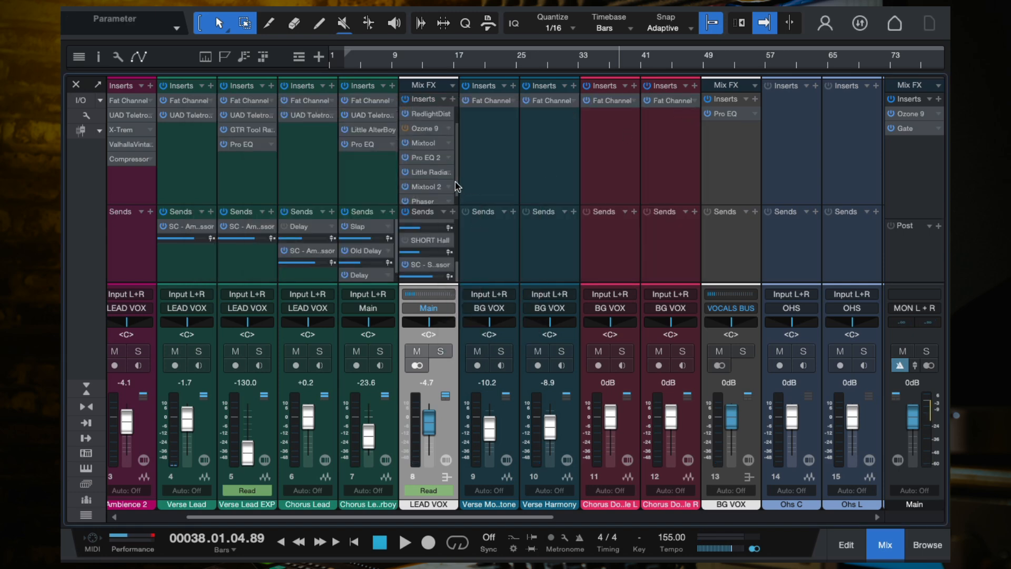
Enable the Slap dly mod send on the LEAD VOX bus
scroll(455, 182, down, 1)
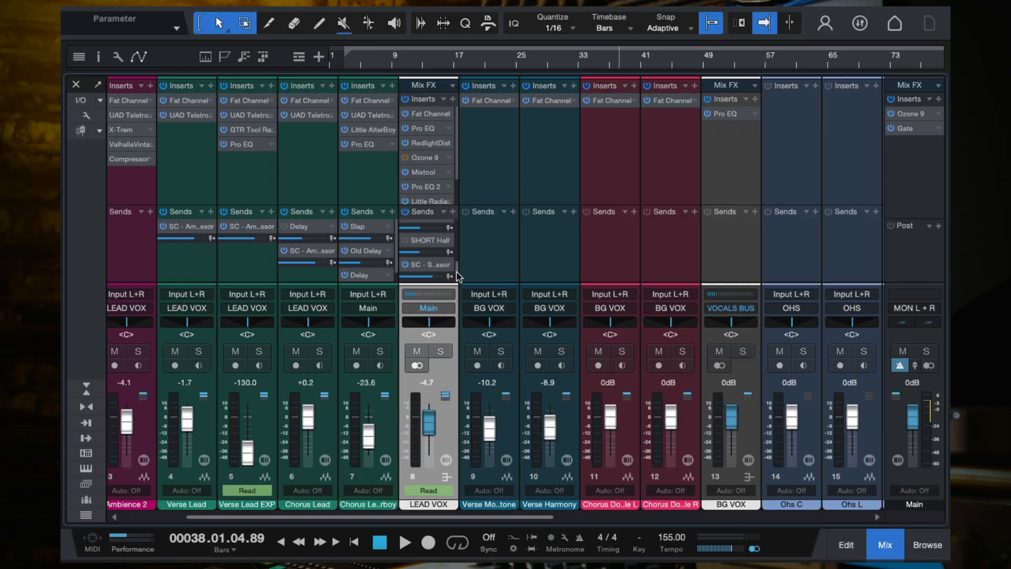
drag(456, 251, 456, 267)
scroll(413, 239, up, 3)
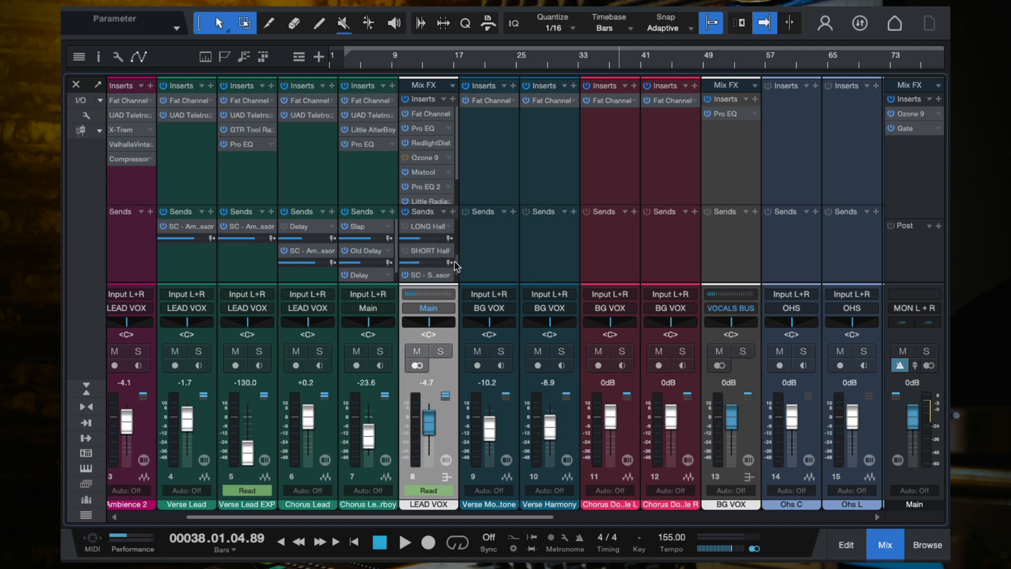
click(404, 227)
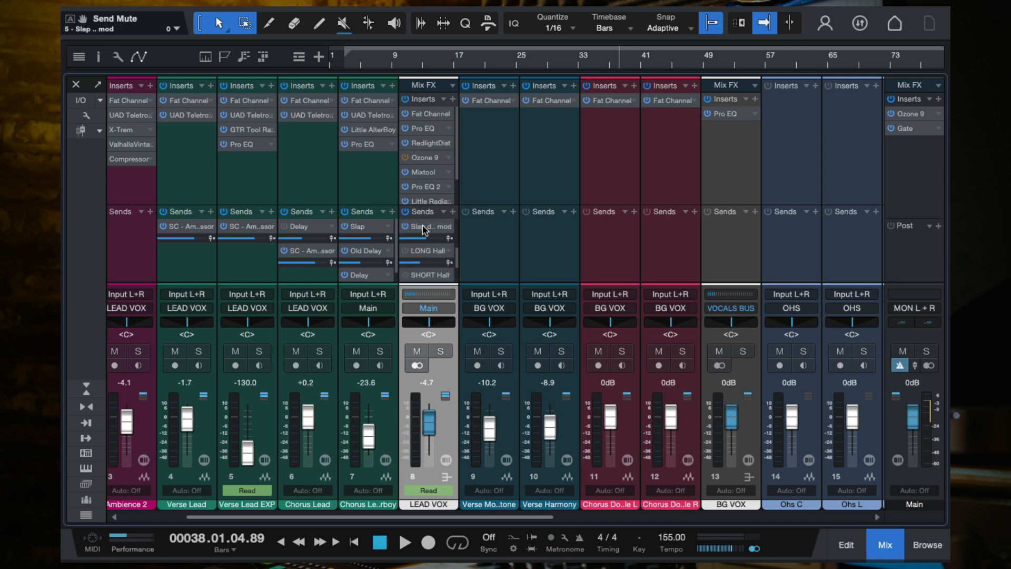
Play from bar 20 and adjust the Slap dly mod channel fader to +10.0 dB and back down to +5.1 dB
click(480, 61)
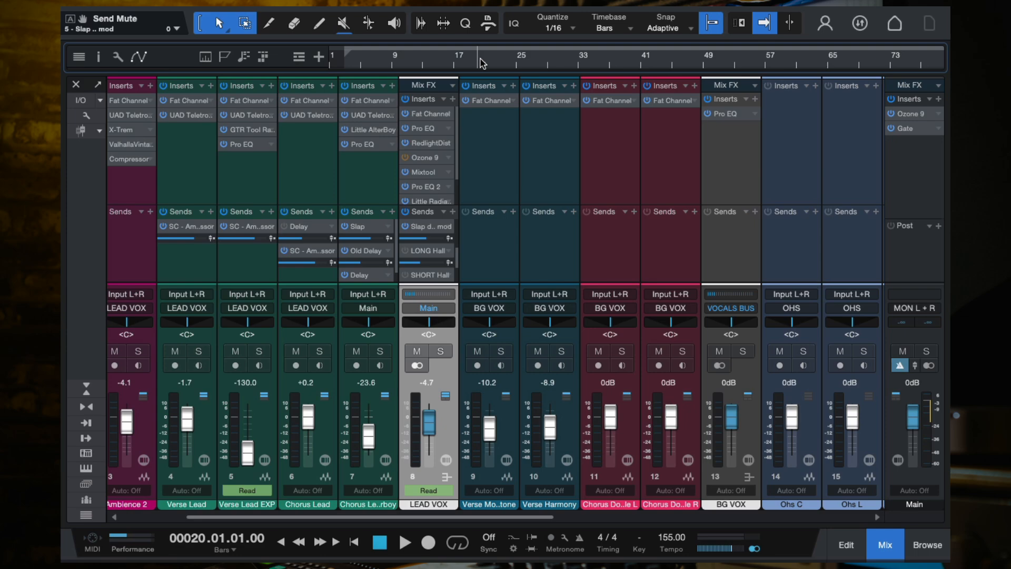
key(space)
scroll(555, 228, right, 5)
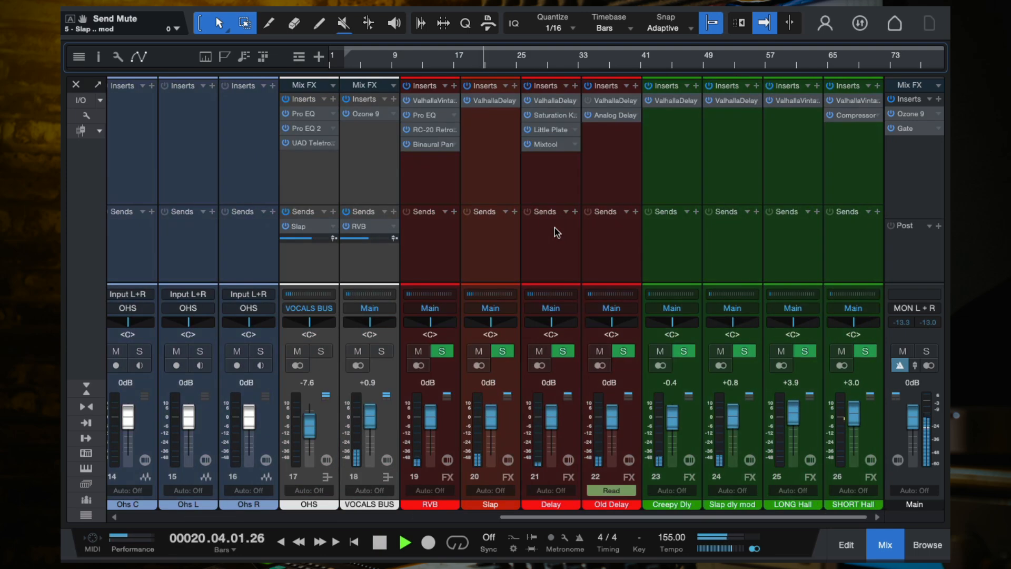
drag(735, 421, 735, 400)
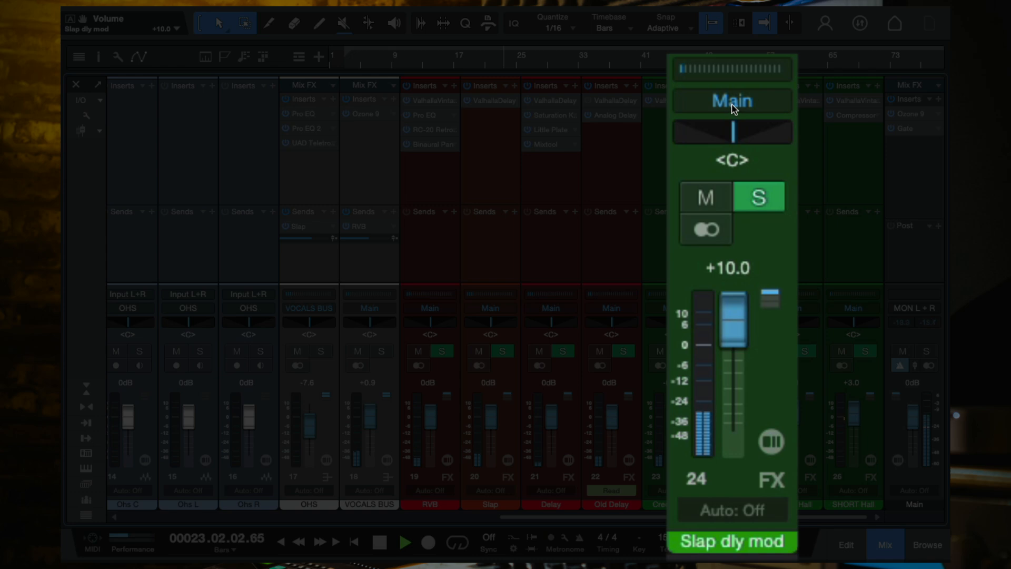
drag(728, 309, 728, 322)
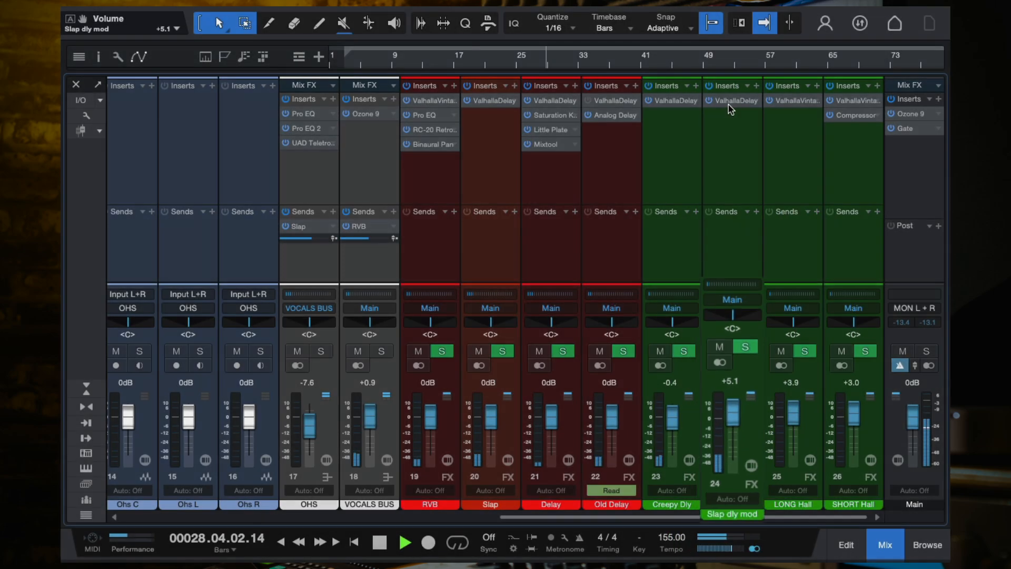
Open the Slap dly mod channel's ValhallaDelay, stop playback, set its feedback to 24.2 % and close it
click(731, 108)
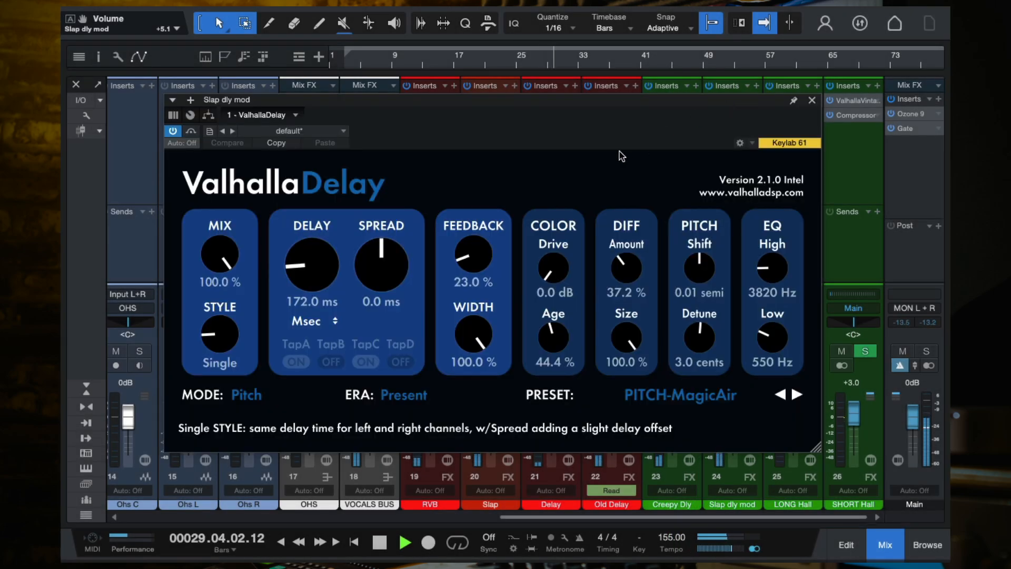
key(space)
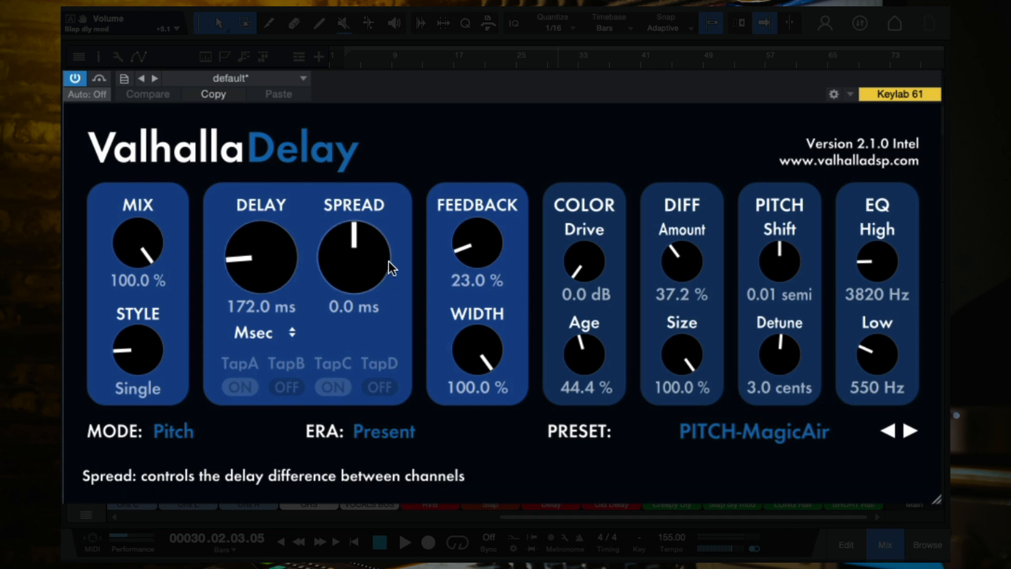
scroll(474, 247, up, 4)
scroll(473, 246, down, 1)
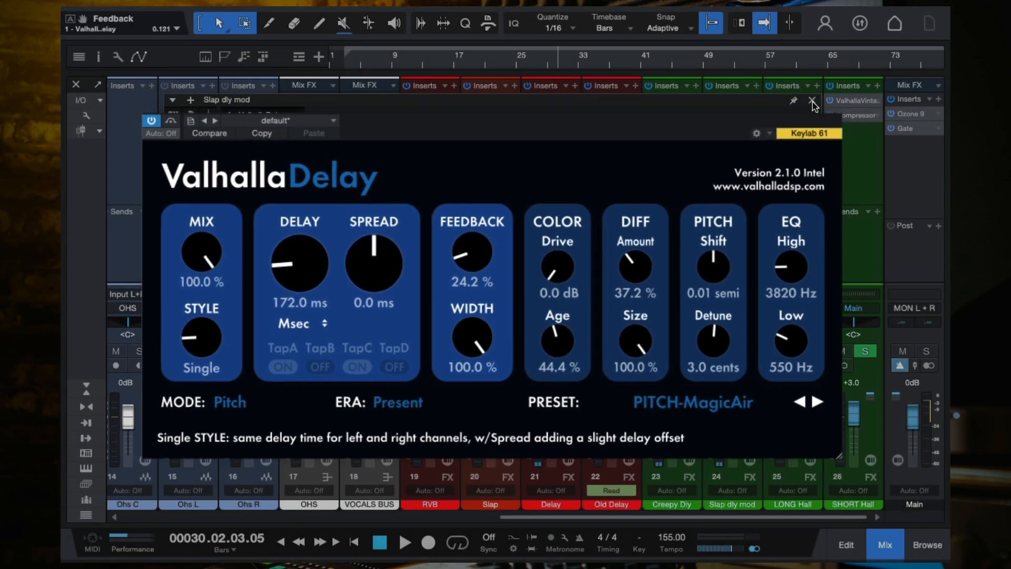
click(812, 100)
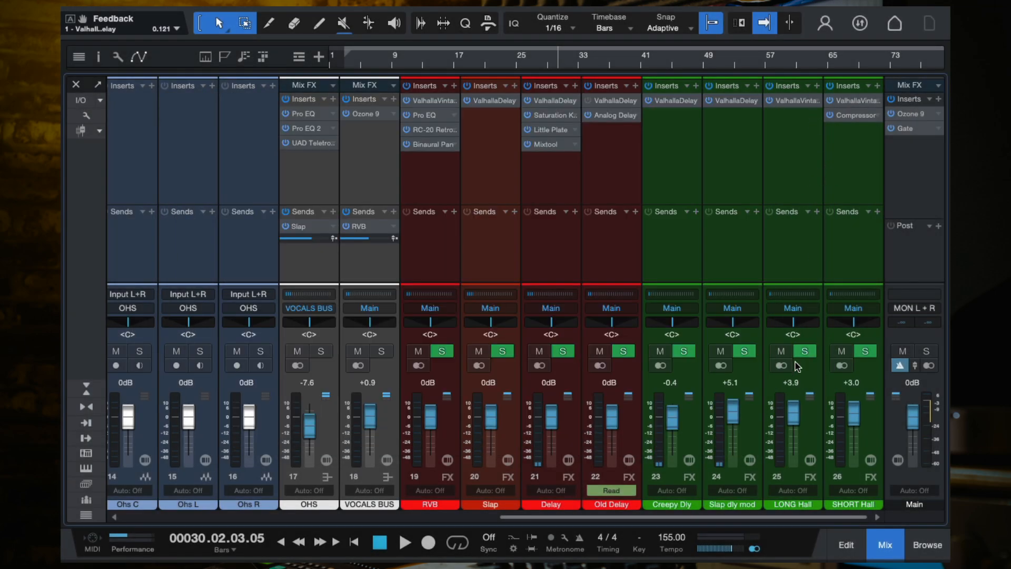
Reopen the ValhallaDelay on the Slap dly mod channel and audition it from shortly after bar 17
click(726, 164)
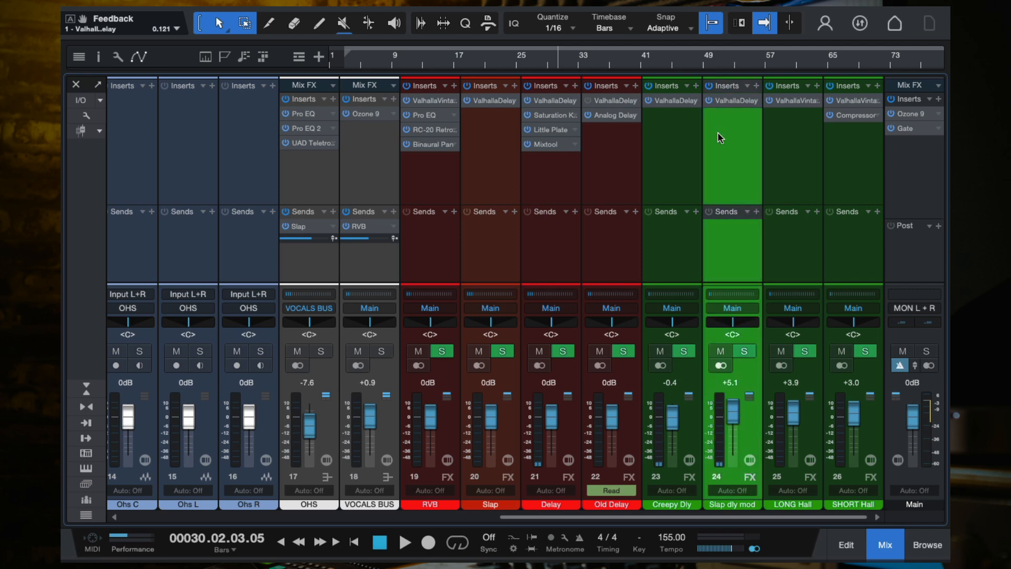
click(735, 100)
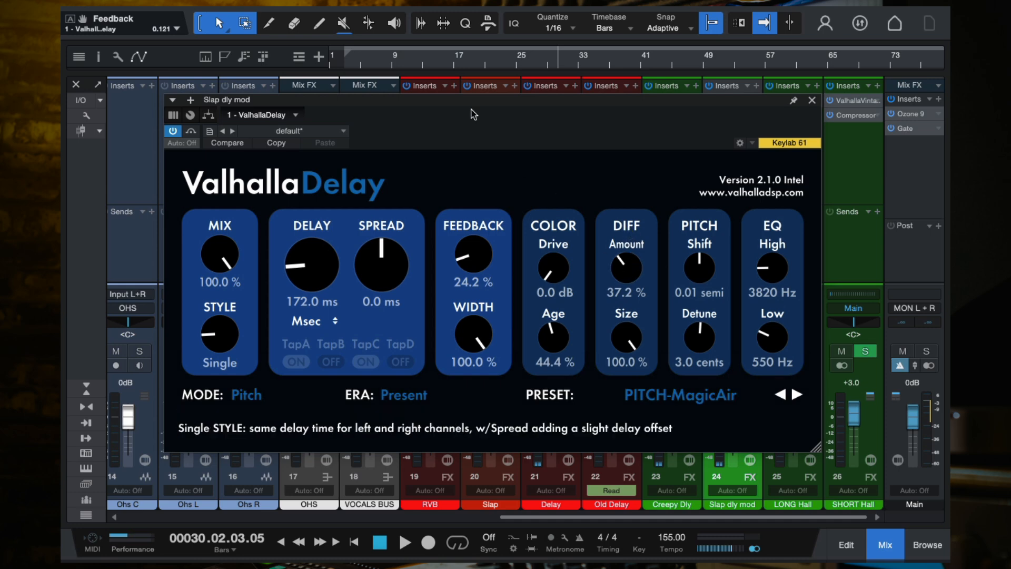
click(469, 62)
key(space)
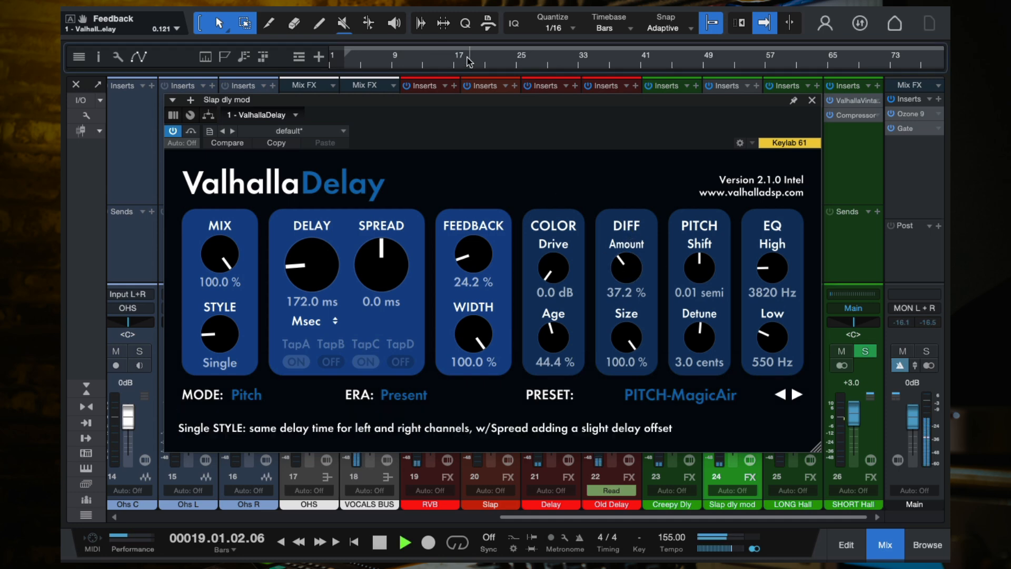
Raise the Slap dly mod channel fader to +10.0 dB, reopen its ValhallaDelay and stop playback
click(812, 100)
drag(725, 411, 725, 383)
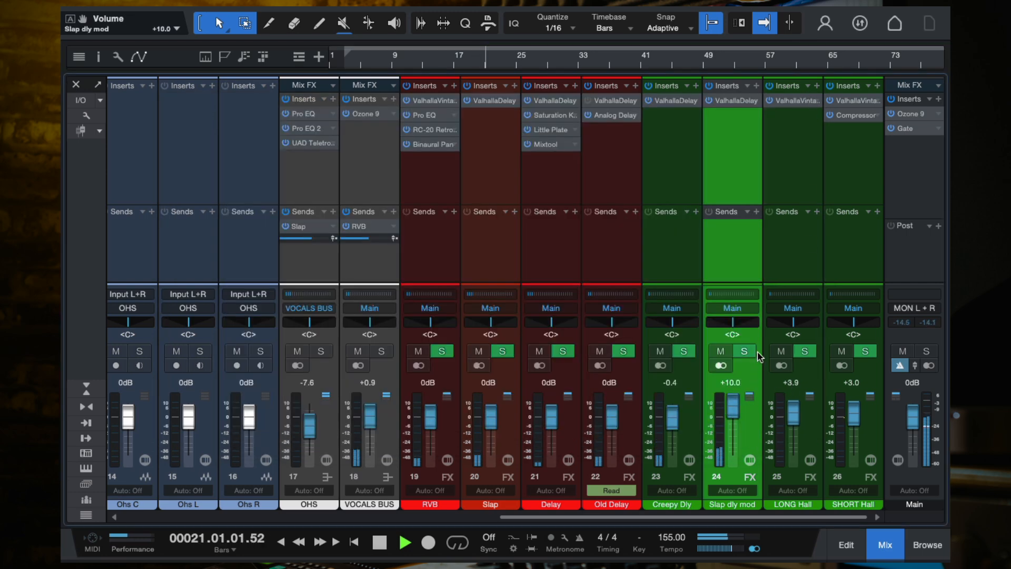
click(736, 99)
key(space)
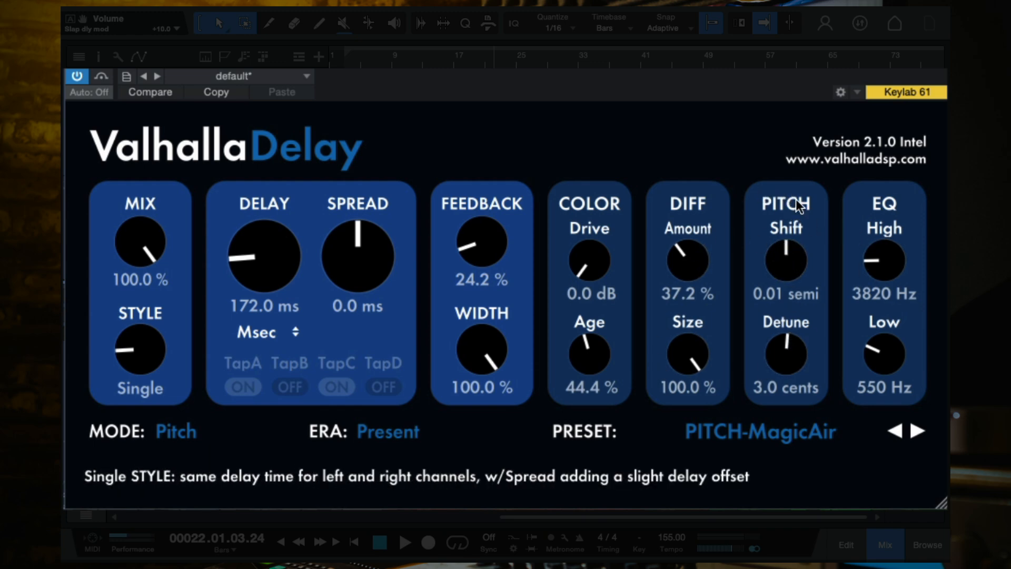
Set the ValhallaDelay's pitch shift to 0.10 semitones and detune to 4.8 cents, and close its window
mouse_move(783, 253)
mouse_down()
mouse_move(784, 226)
mouse_move(779, 254)
mouse_up()
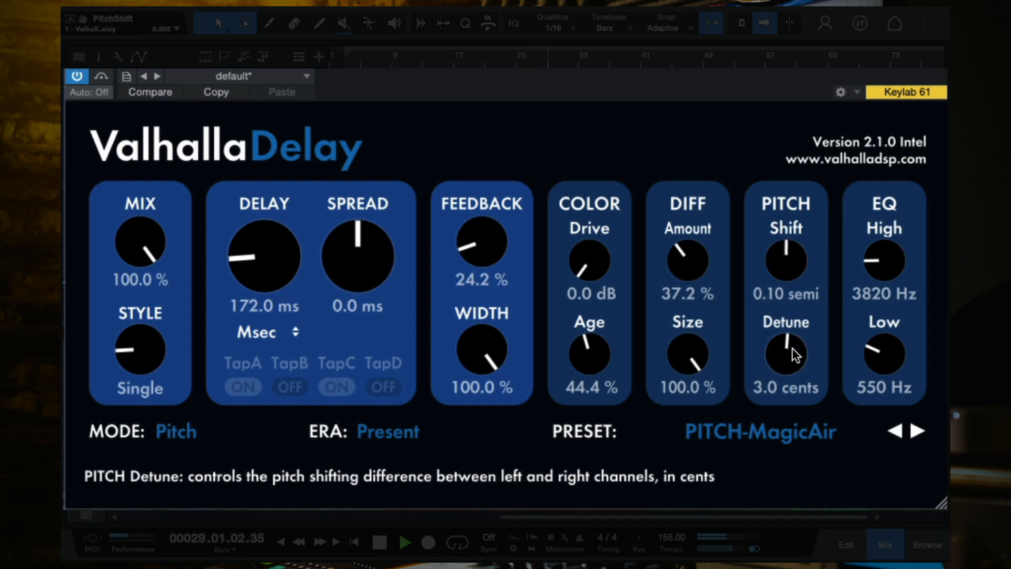
mouse_move(792, 350)
mouse_down()
mouse_move(788, 409)
mouse_move(793, 345)
mouse_up()
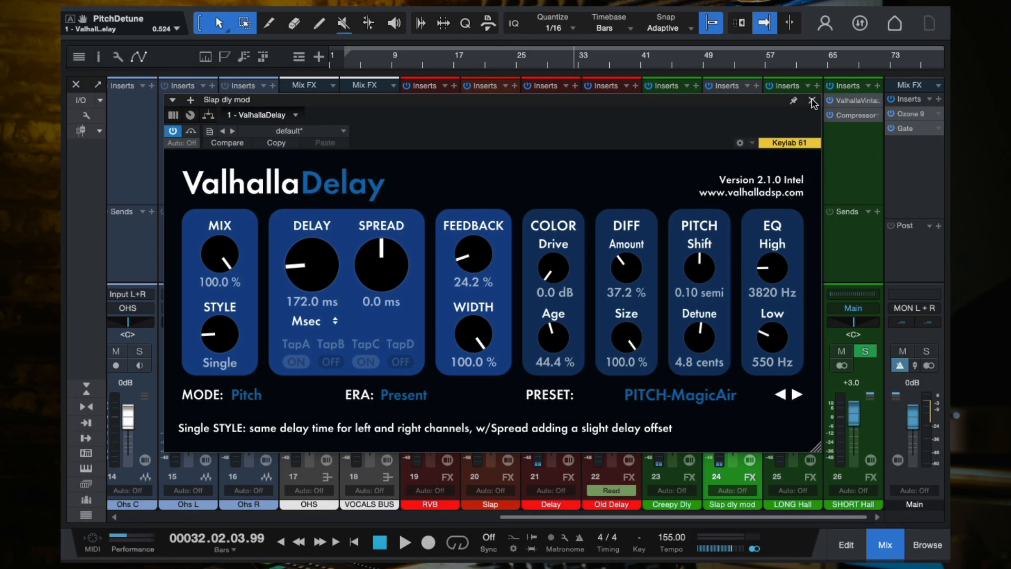
click(813, 101)
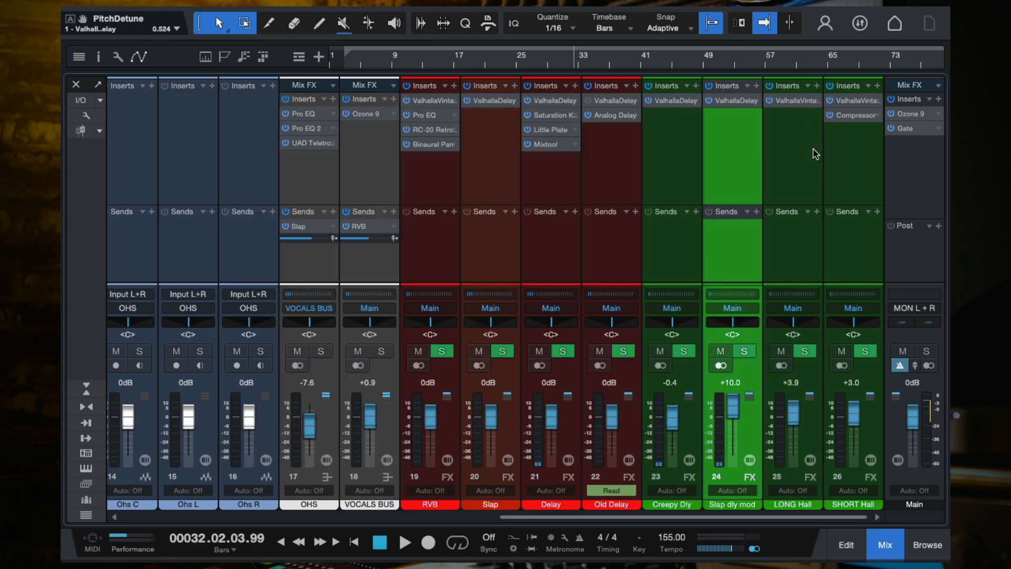
Mute and unmute the Slap dly mod channel during playback, lower its fader to +2.6 dB and stop playback
click(720, 352)
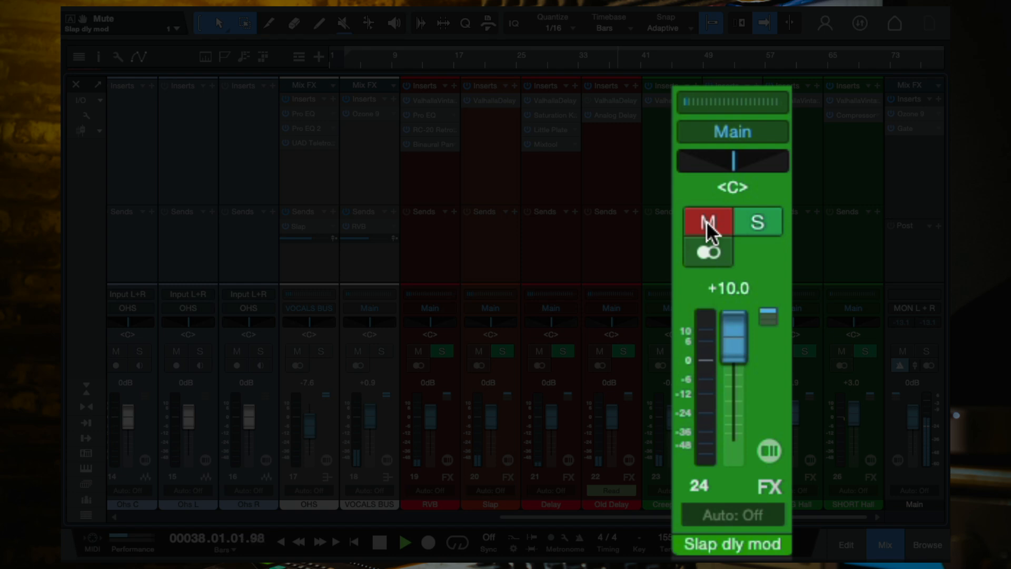
click(707, 220)
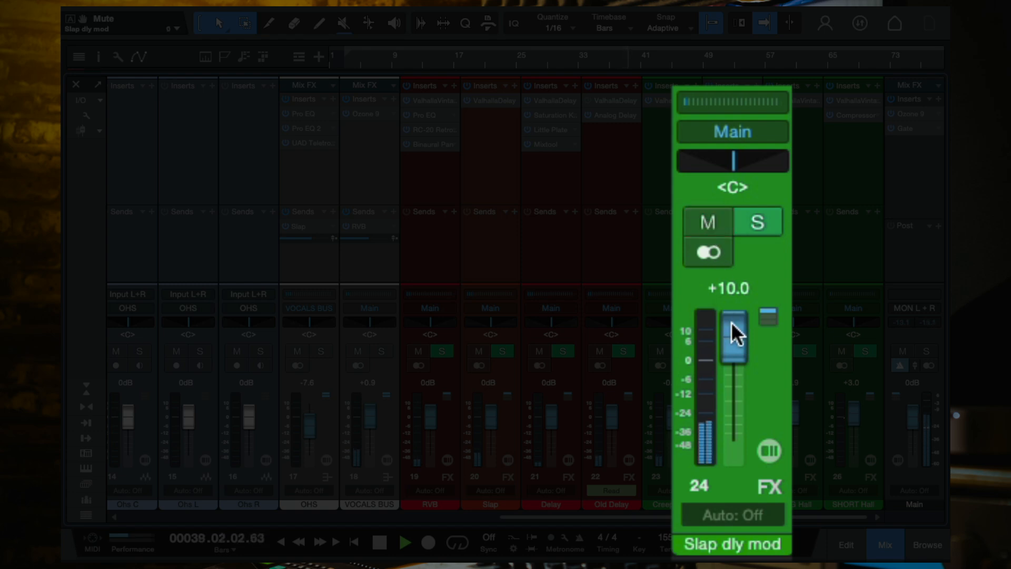
mouse_move(737, 339)
mouse_down()
mouse_move(737, 356)
mouse_move(740, 330)
mouse_move(734, 355)
mouse_up()
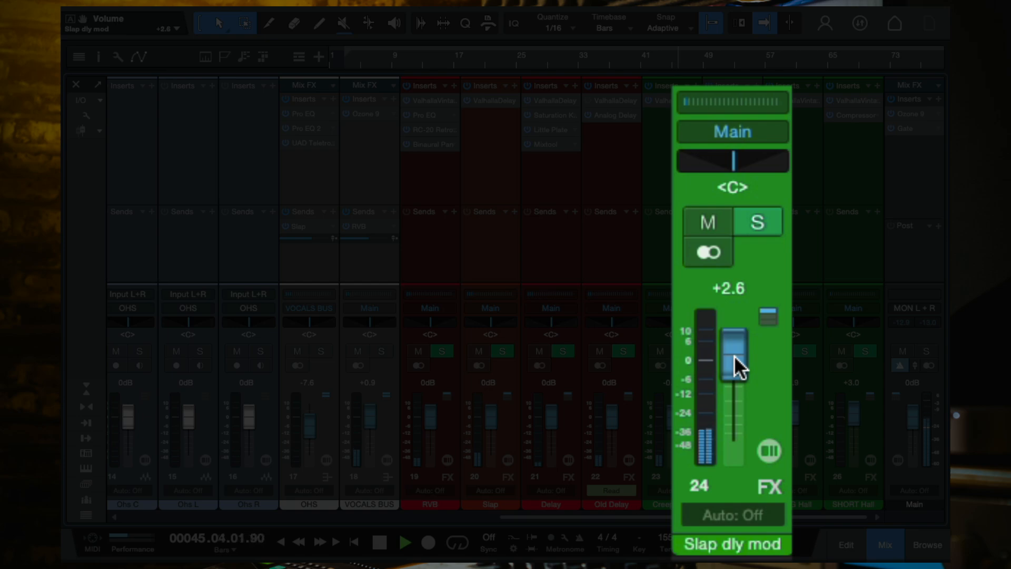
key(space)
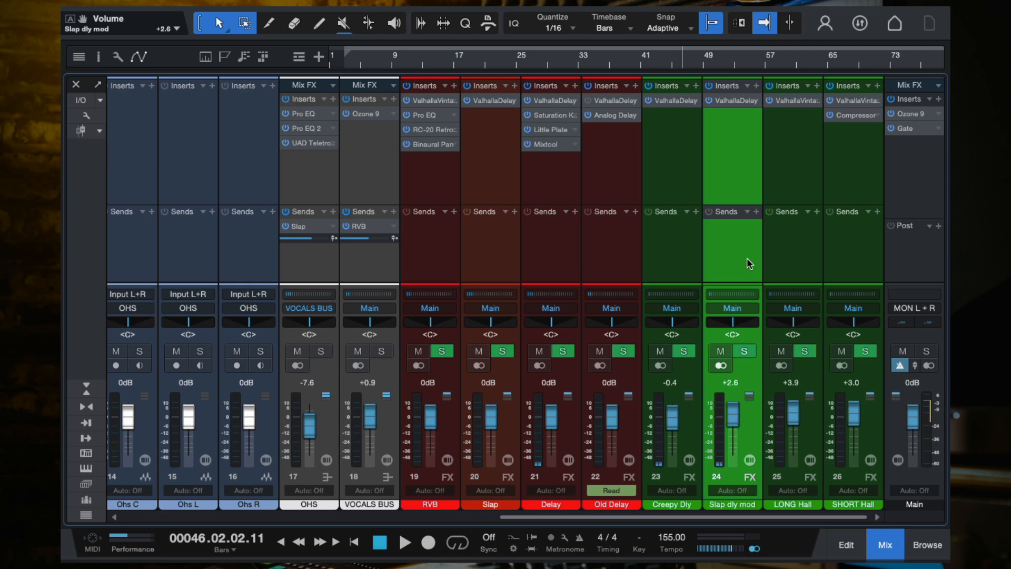
Review the LEAD VOX bus's inserts and sends and the LONG Hall and SHORT Hall effect channels
scroll(611, 255, left, 10)
scroll(611, 256, right, 2)
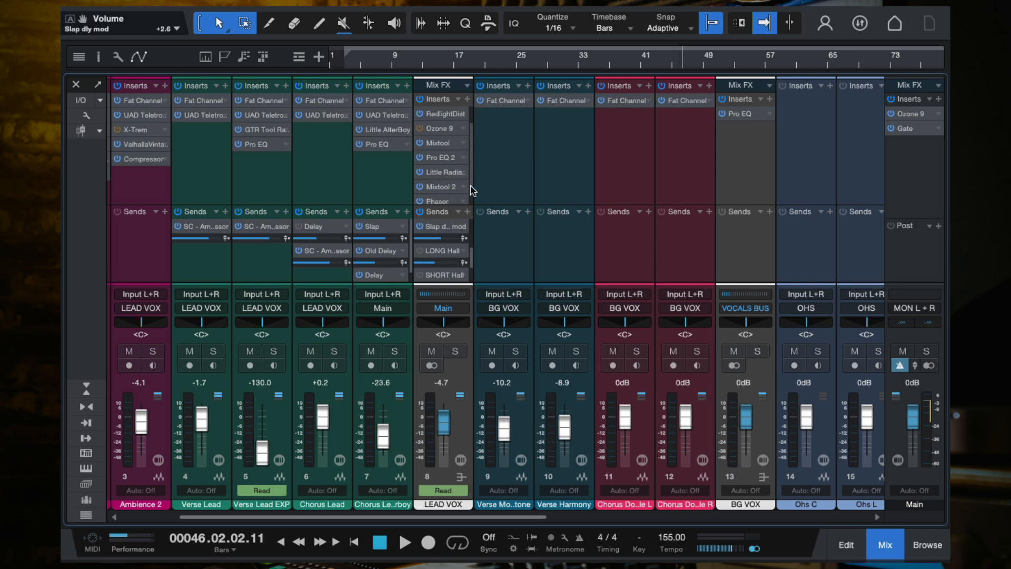
scroll(470, 174, down, 2)
scroll(470, 253, down, 2)
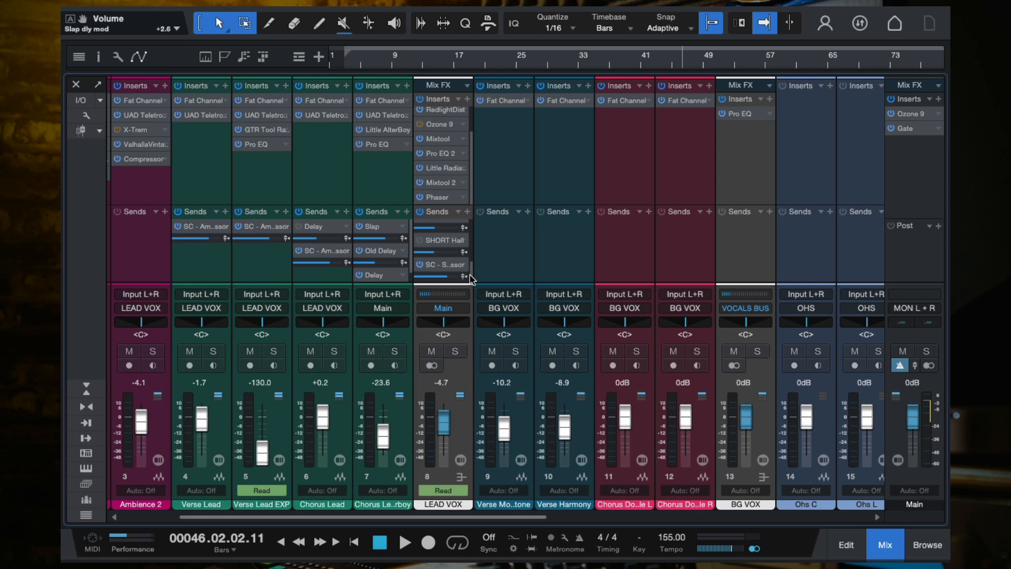
mouse_move(470, 267)
mouse_down()
mouse_move(469, 256)
mouse_move(469, 277)
mouse_up()
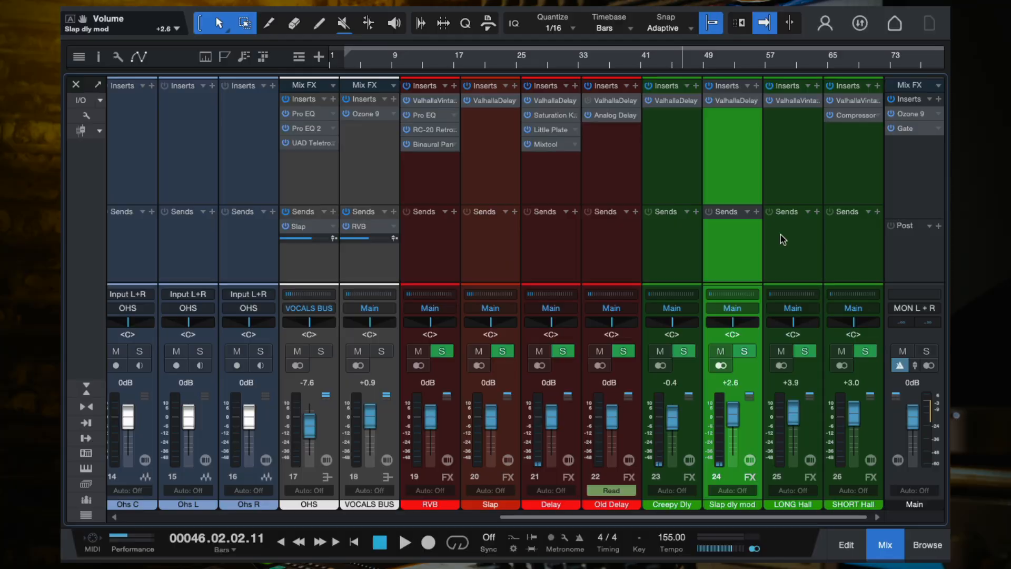
click(778, 238)
click(841, 256)
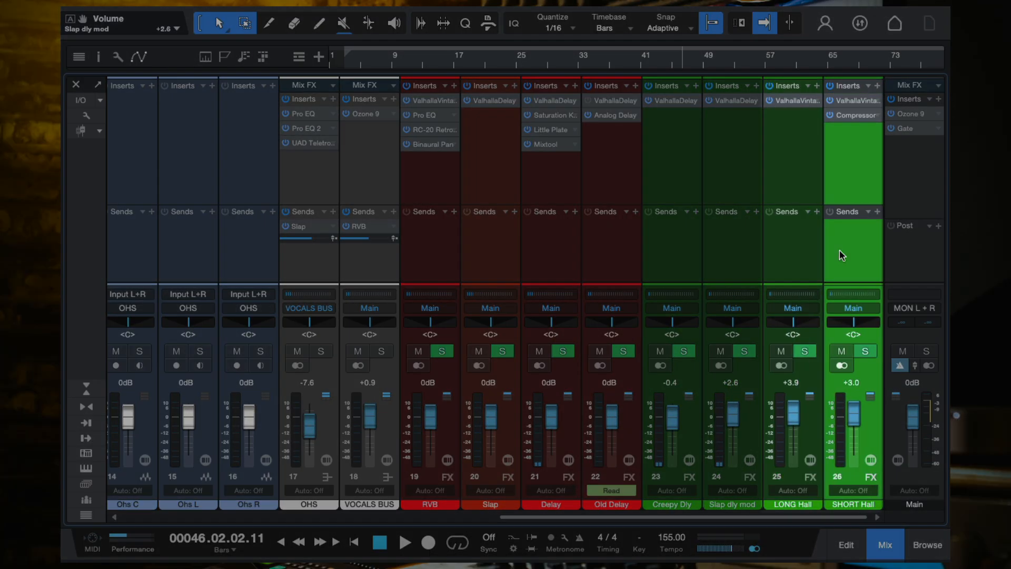
click(804, 248)
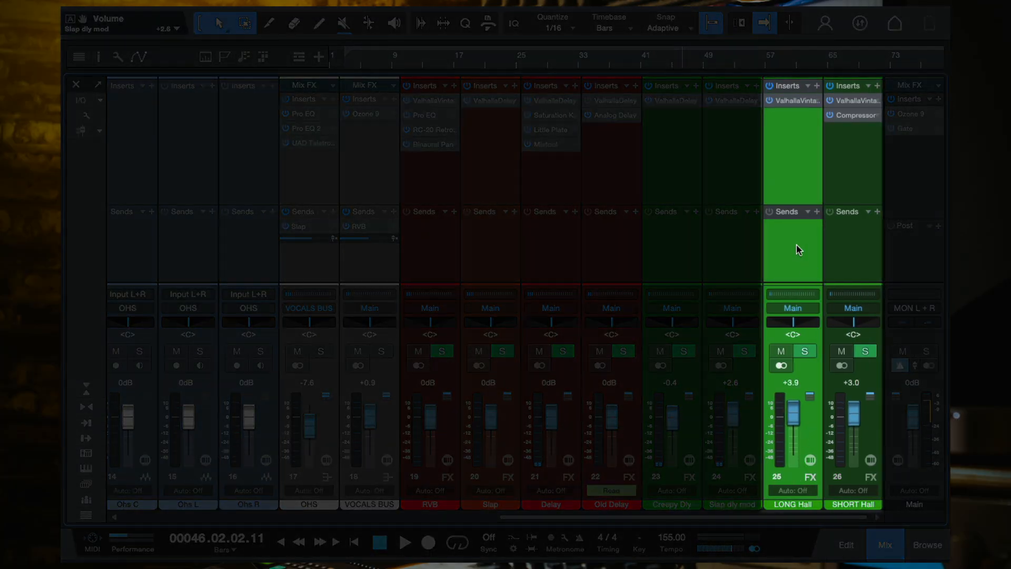
click(833, 250)
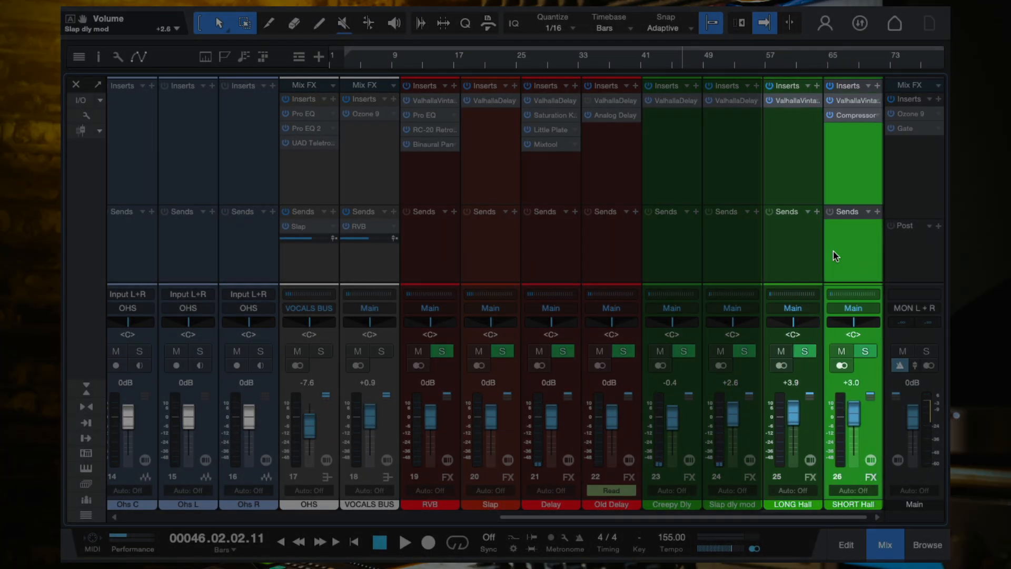
Enable the LONG Hall send on the LEAD VOX bus and play from about bar 21
scroll(638, 248, left, 10)
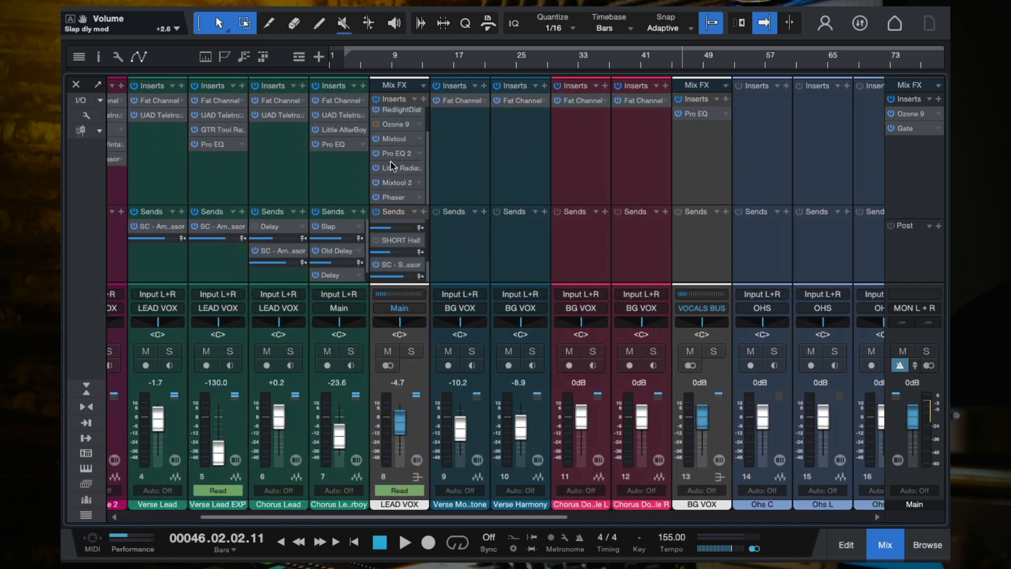
scroll(430, 269, up, 1)
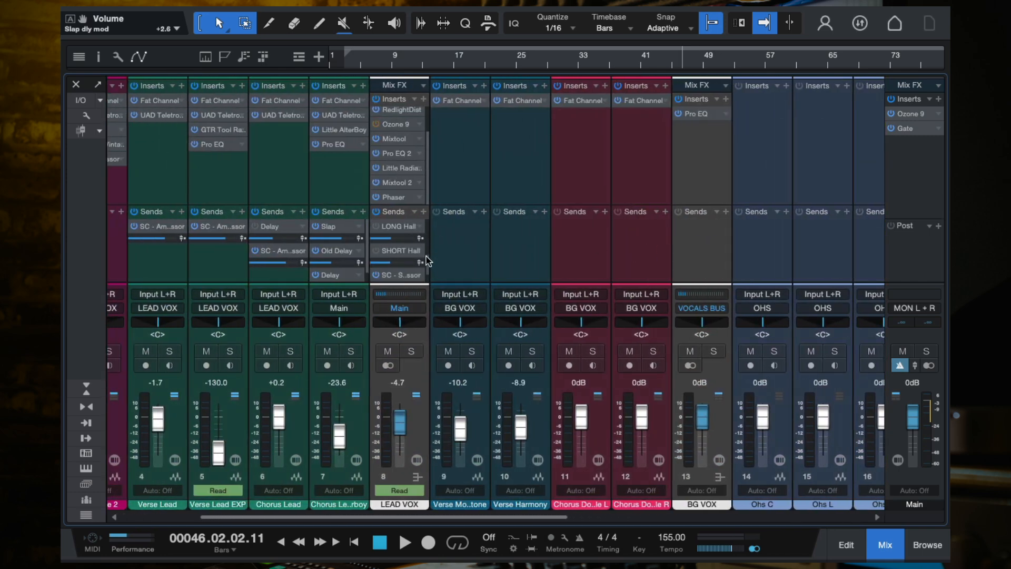
click(375, 226)
click(489, 65)
key(space)
scroll(572, 265, right, 10)
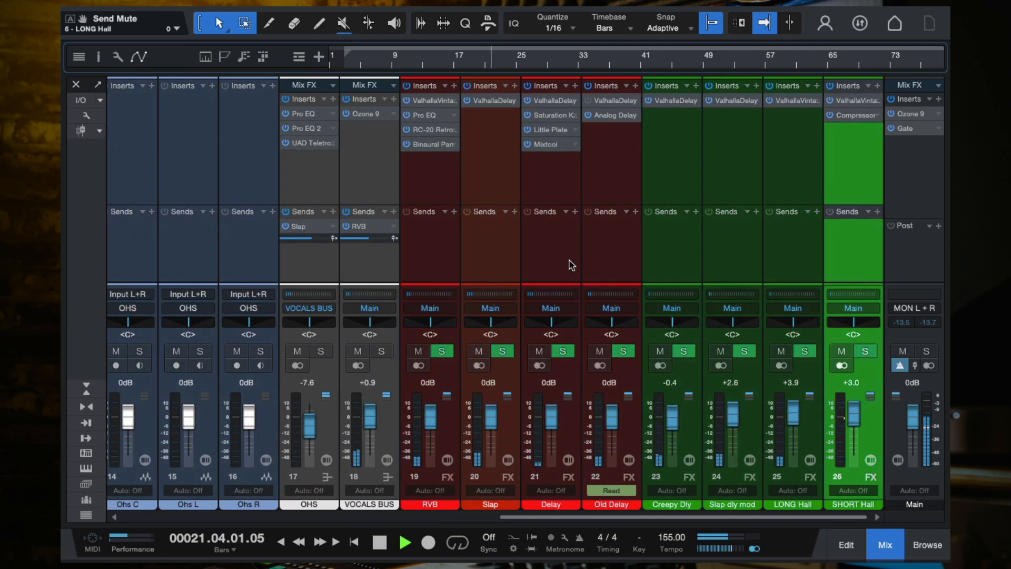
Raise the LONG Hall fader to +10.0 dB, set its ValhallaVintageVerb high cut to 4590 Hz and close the plug-in
drag(794, 415, 798, 346)
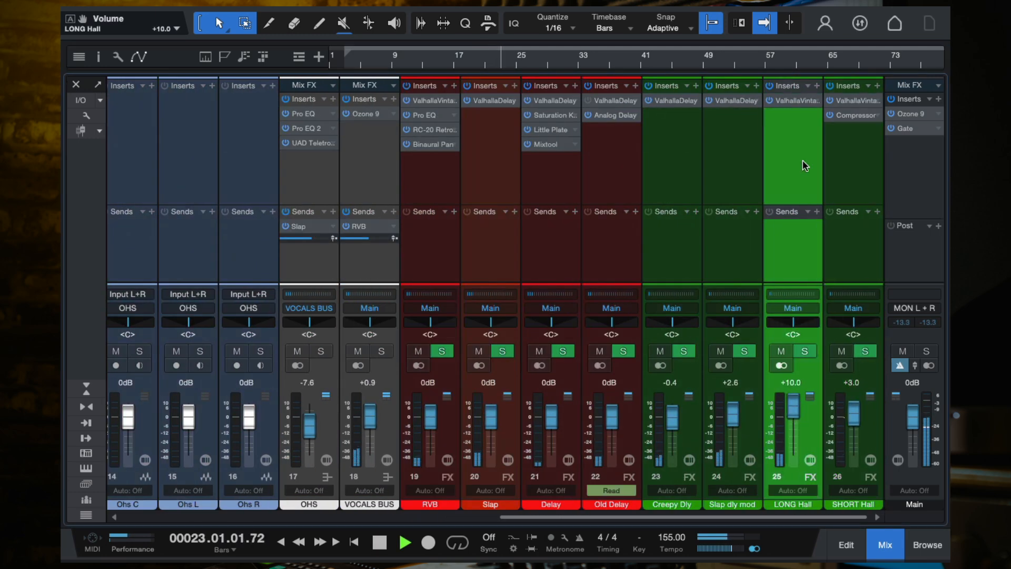
double_click(795, 100)
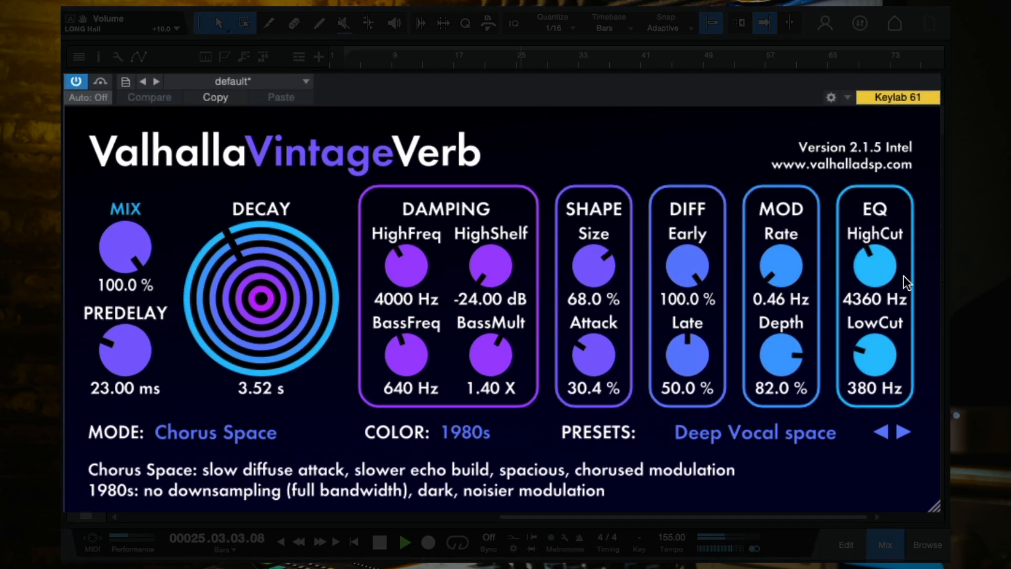
mouse_move(890, 271)
mouse_down()
mouse_move(897, 139)
mouse_move(878, 134)
mouse_move(878, 263)
mouse_up()
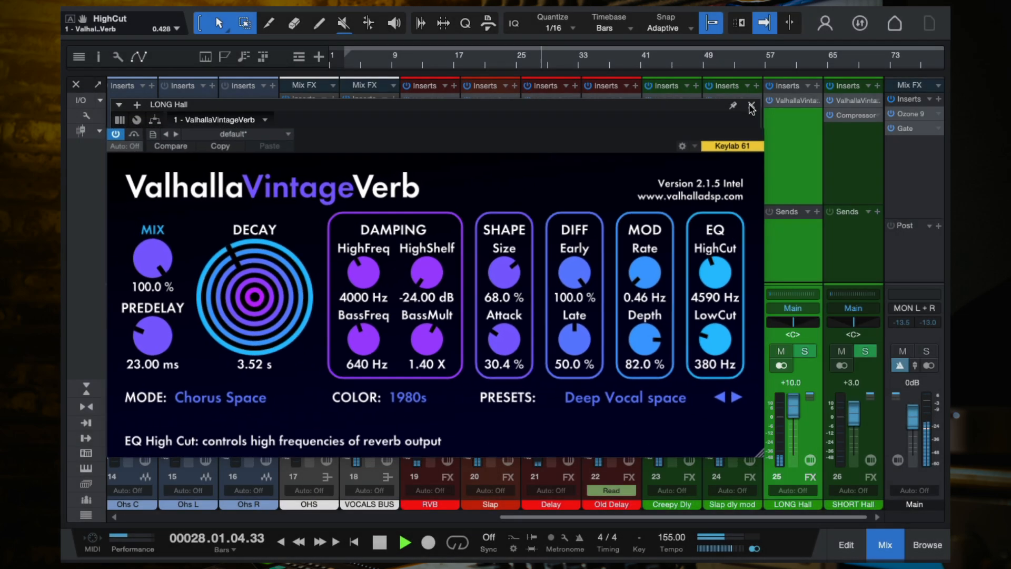
click(751, 106)
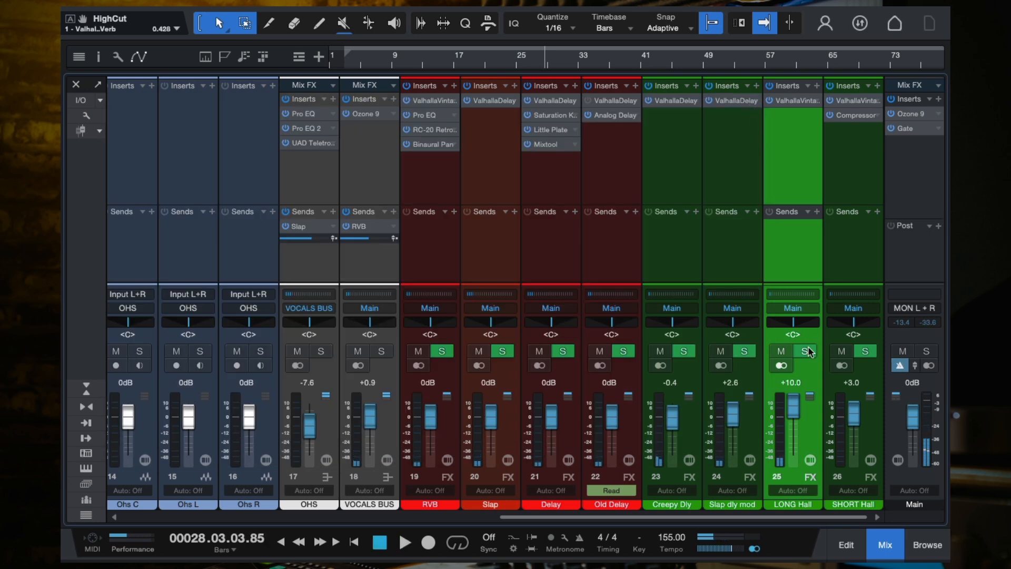
Lower the LONG Hall channel fader, fine-tune it to -0.4 dB during playback and stop playback
drag(793, 408, 795, 422)
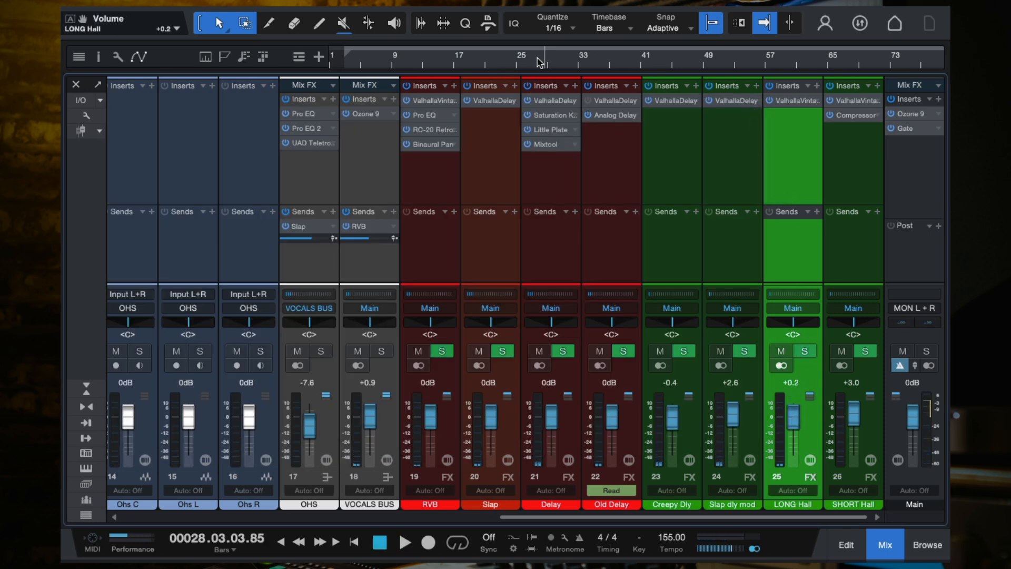
key(space)
drag(792, 418, 787, 333)
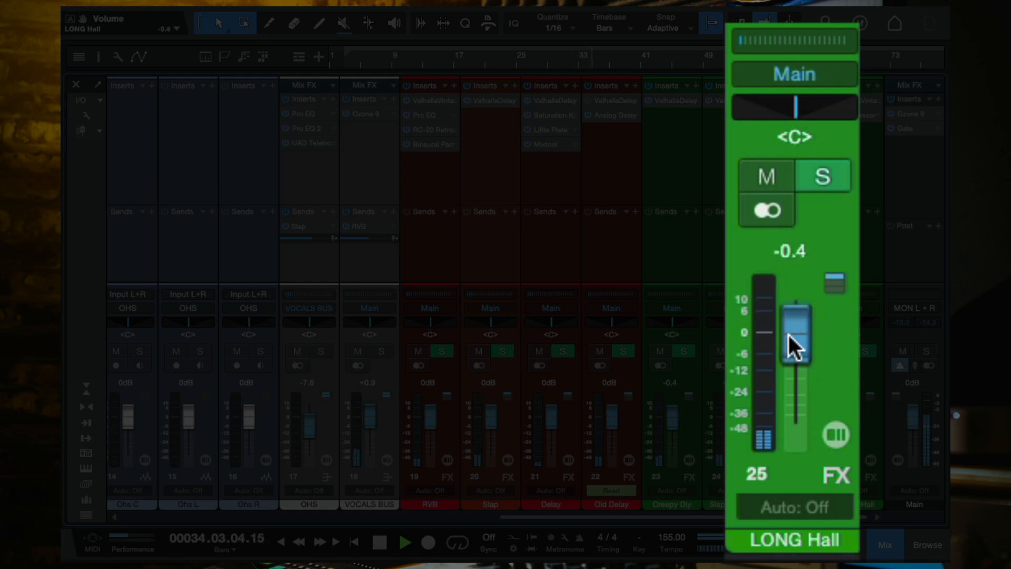
key(space)
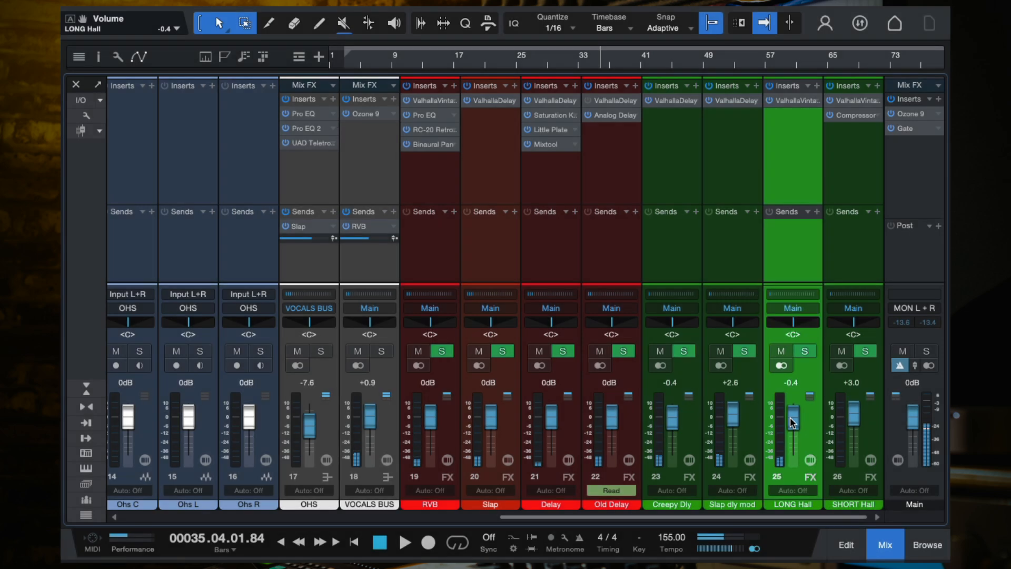
Enable the SHORT Hall send on the LEAD VOX bus and return to the effect channels
scroll(502, 265, left, 9)
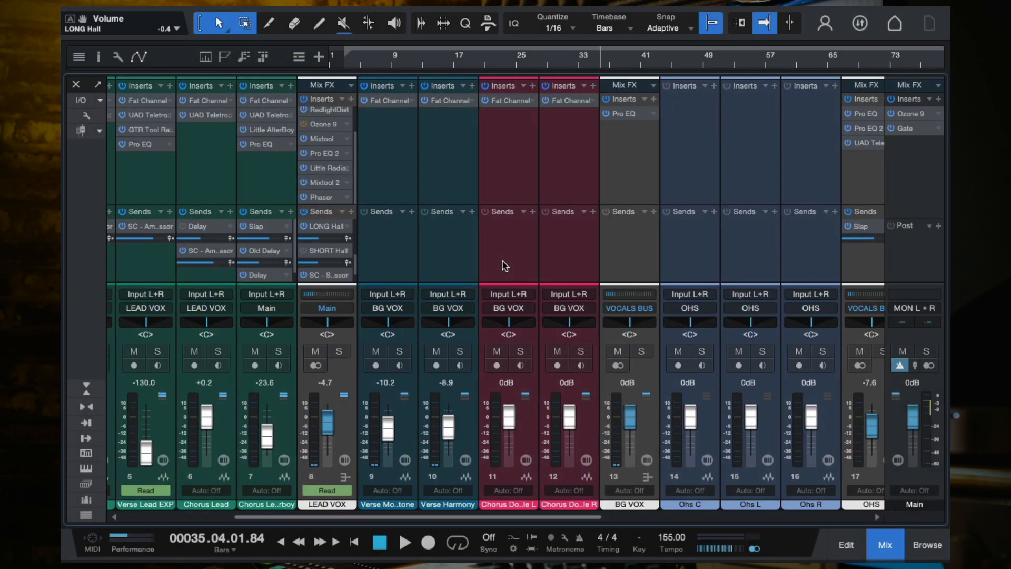
drag(356, 262, 356, 274)
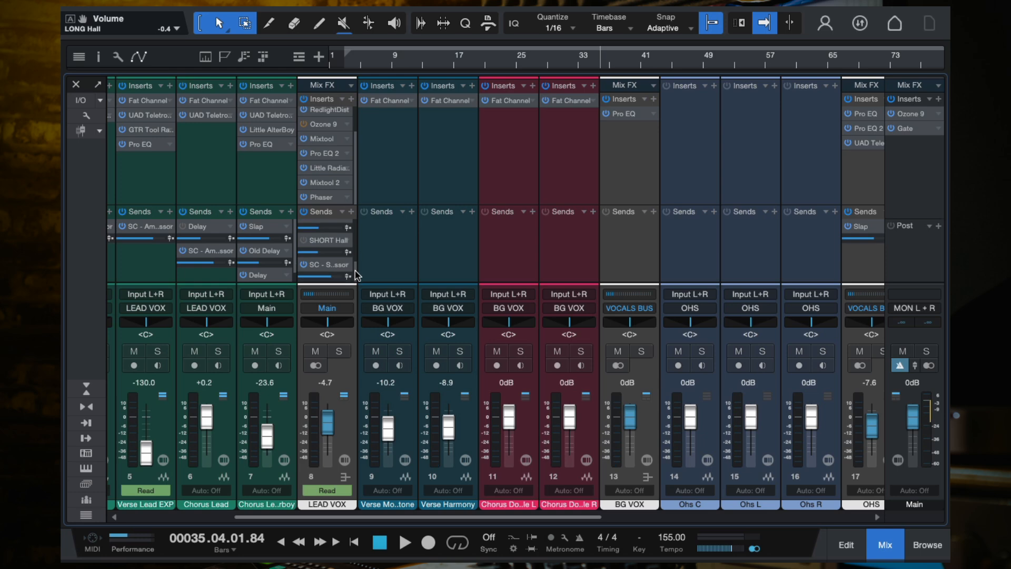
click(304, 240)
scroll(531, 248, right, 5)
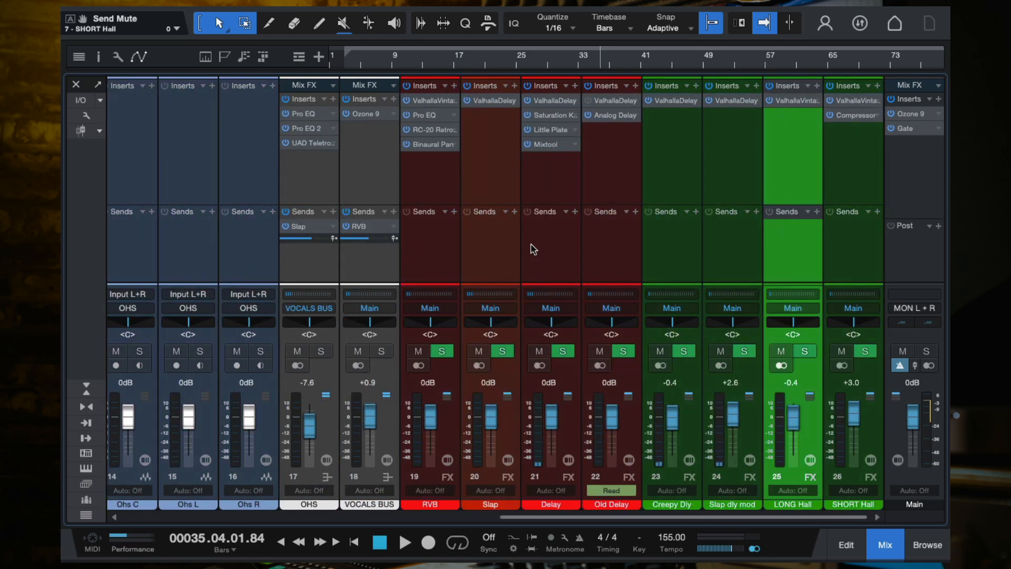
Audition the SHORT Hall channel's ValhallaVintageVerb, close it and set the channel fader to 0 dB
click(849, 138)
click(848, 101)
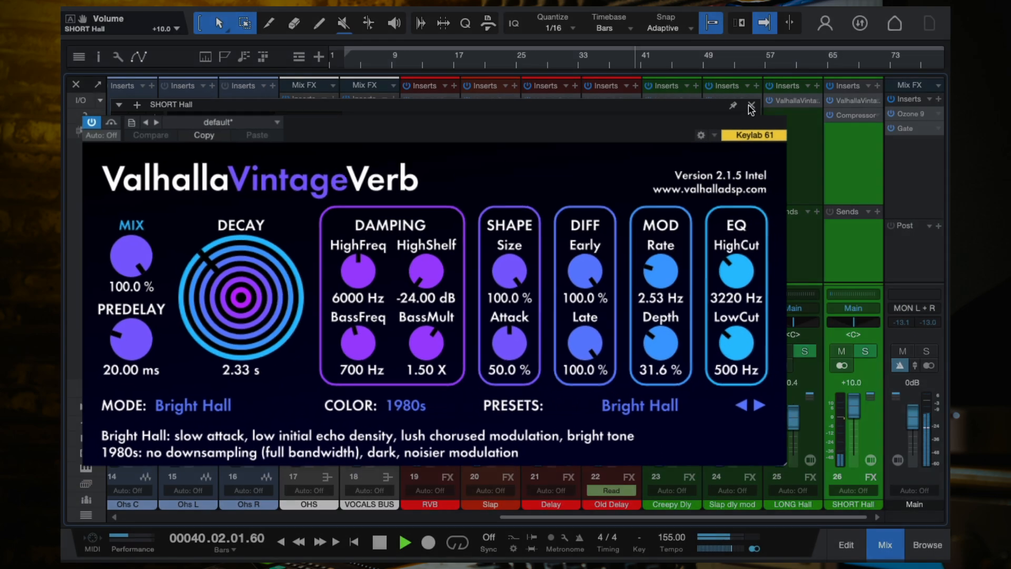
click(750, 106)
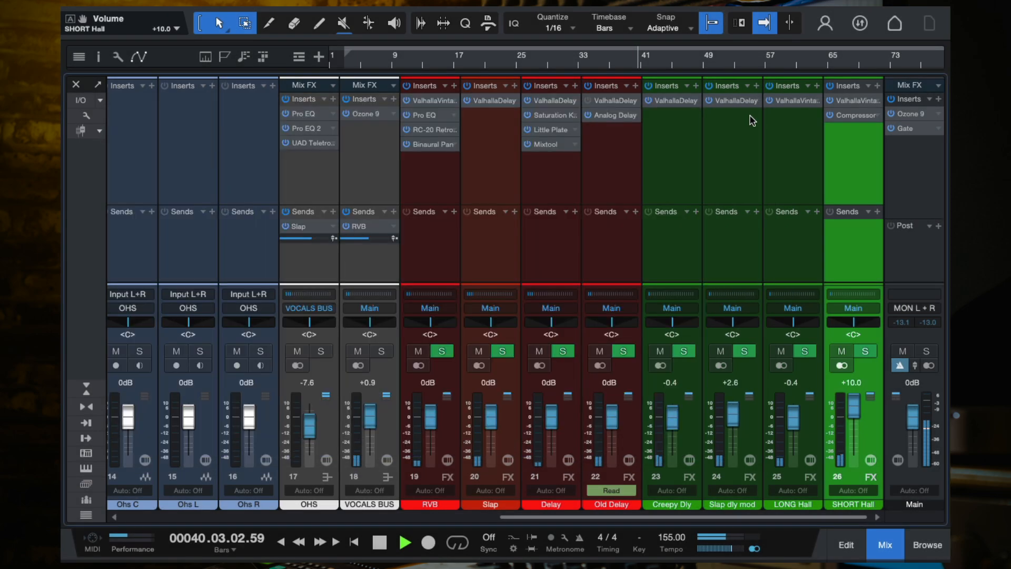
click(851, 383)
text(0)
key(Return)
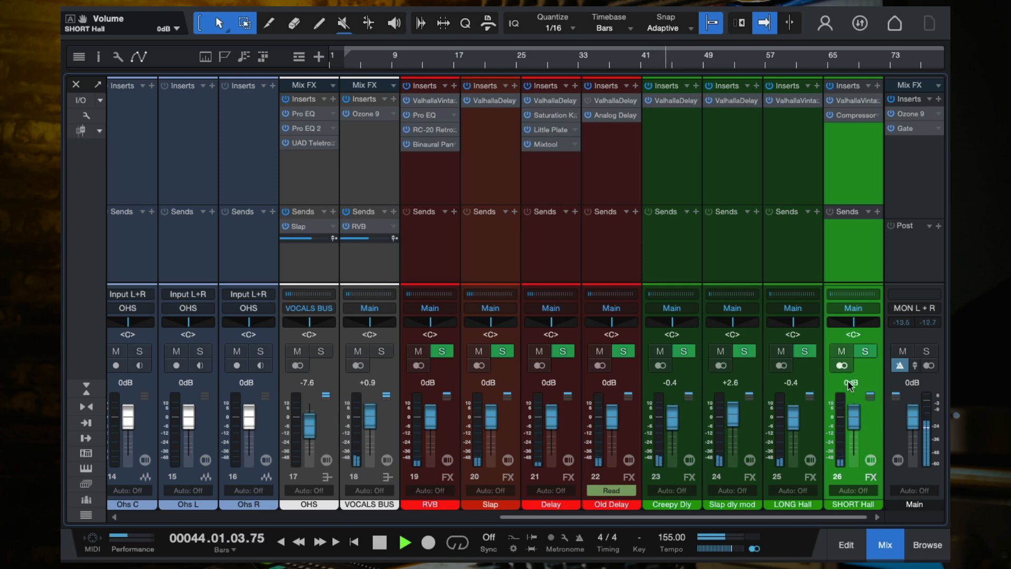
Select the LONG Hall and SHORT Hall channels and compare the mix with both muted and unmuted during playback
click(810, 436)
key(space)
click(781, 350)
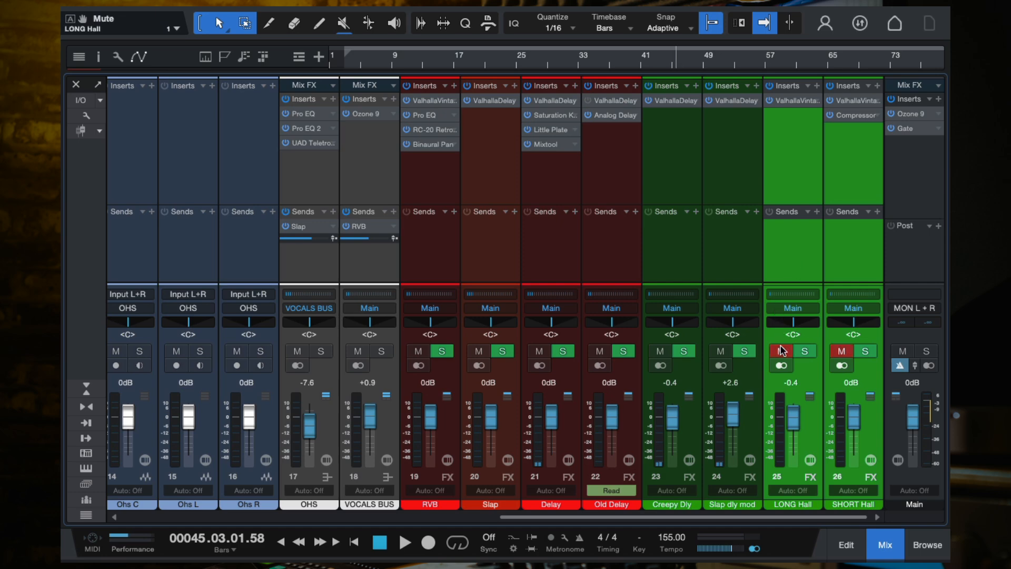
key(space)
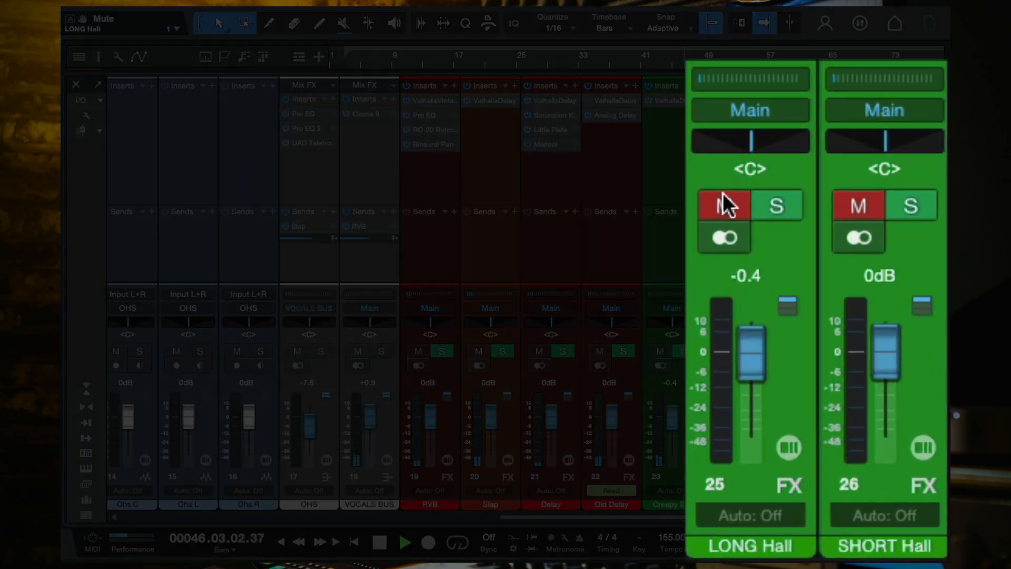
click(722, 206)
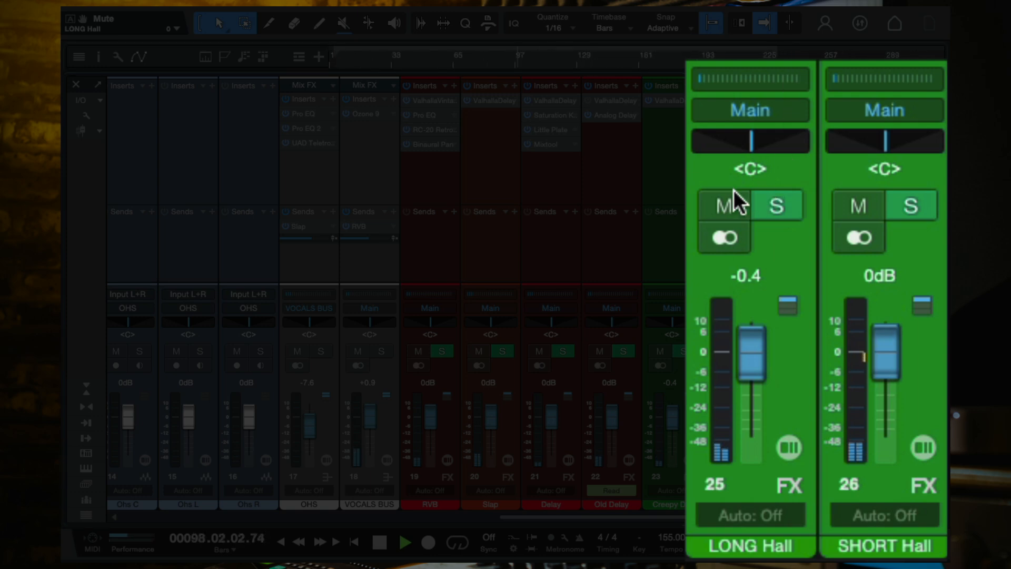
click(723, 205)
click(722, 204)
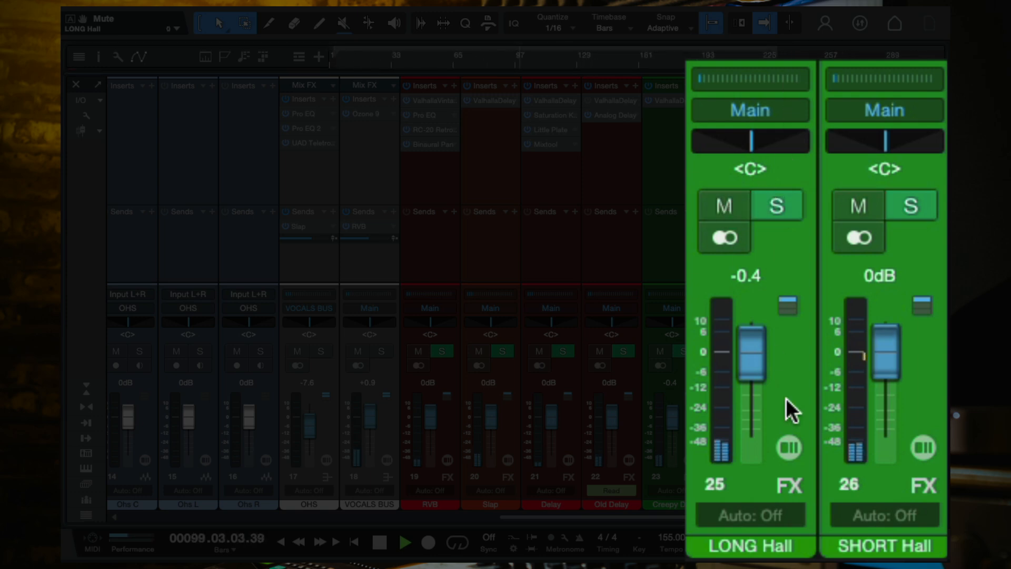
Raise the LONG Hall and SHORT Hall faders together to +3.9 dB and +4.3 dB, and select only SHORT Hall
mouse_move(755, 356)
mouse_down()
mouse_move(752, 298)
mouse_move(748, 345)
mouse_up()
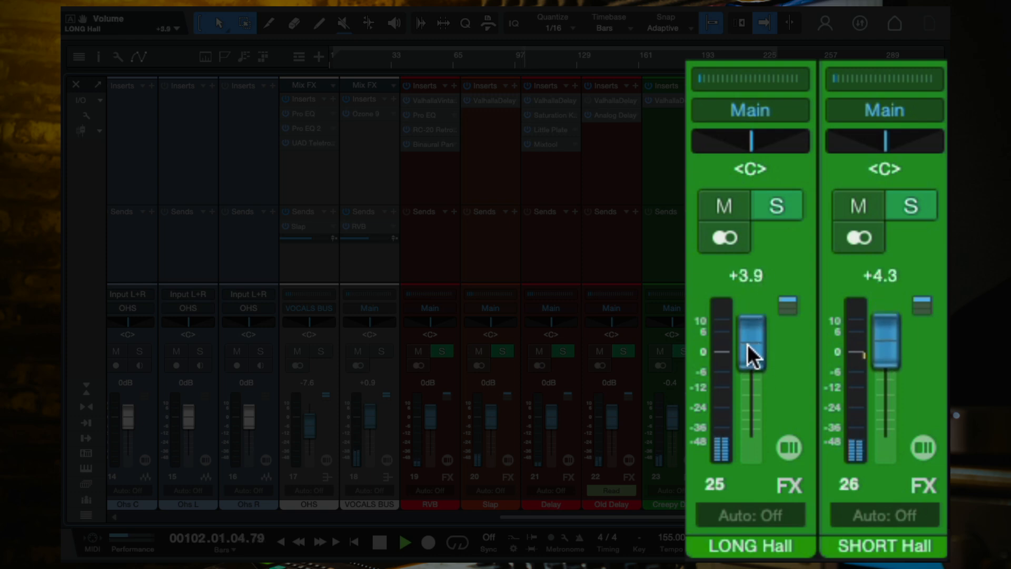
click(856, 176)
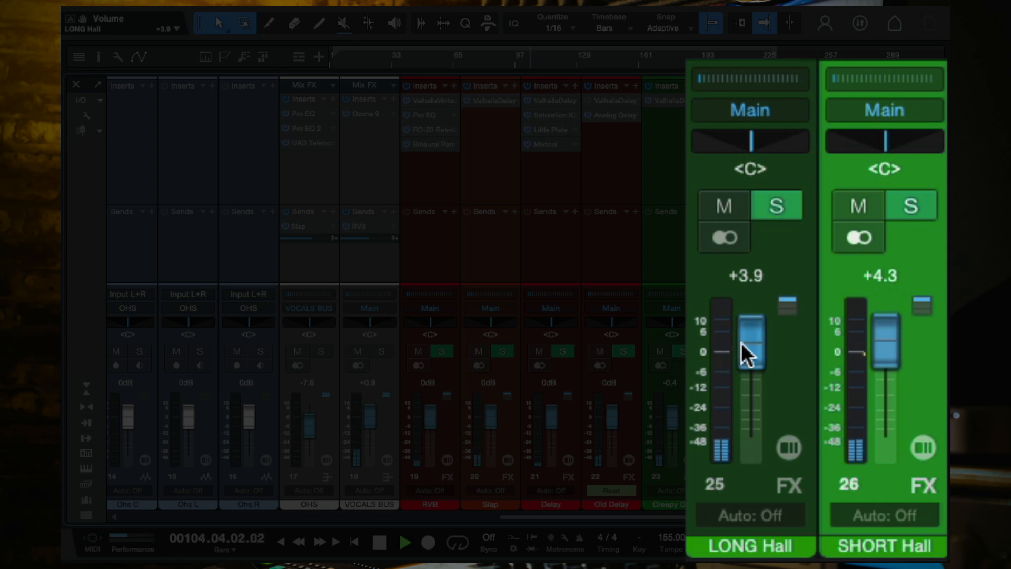
Set the LONG Hall fader to -1.6 dB and the SHORT Hall fader to +3.9 dB, and stop playback
drag(740, 342, 741, 356)
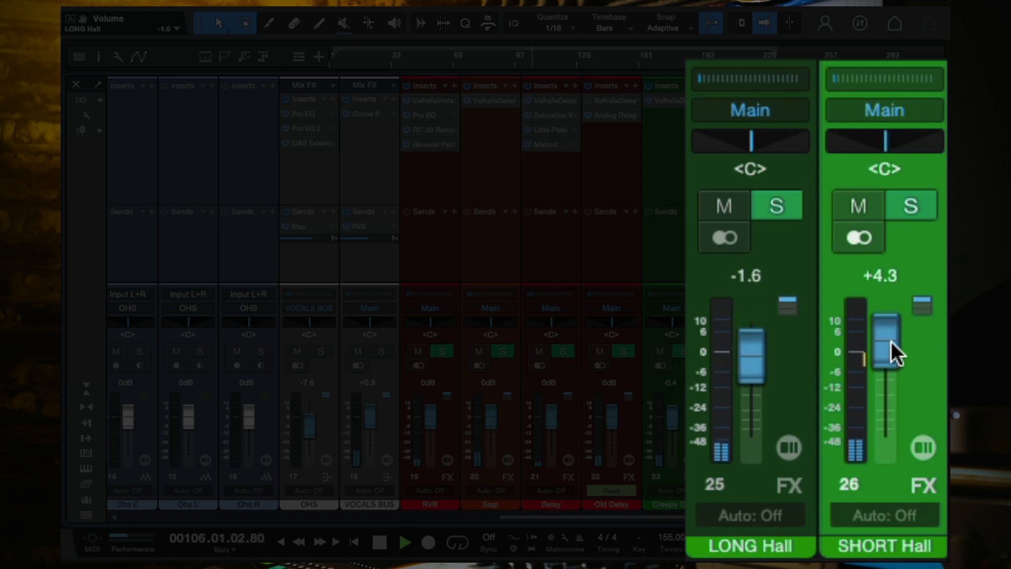
drag(891, 341, 891, 343)
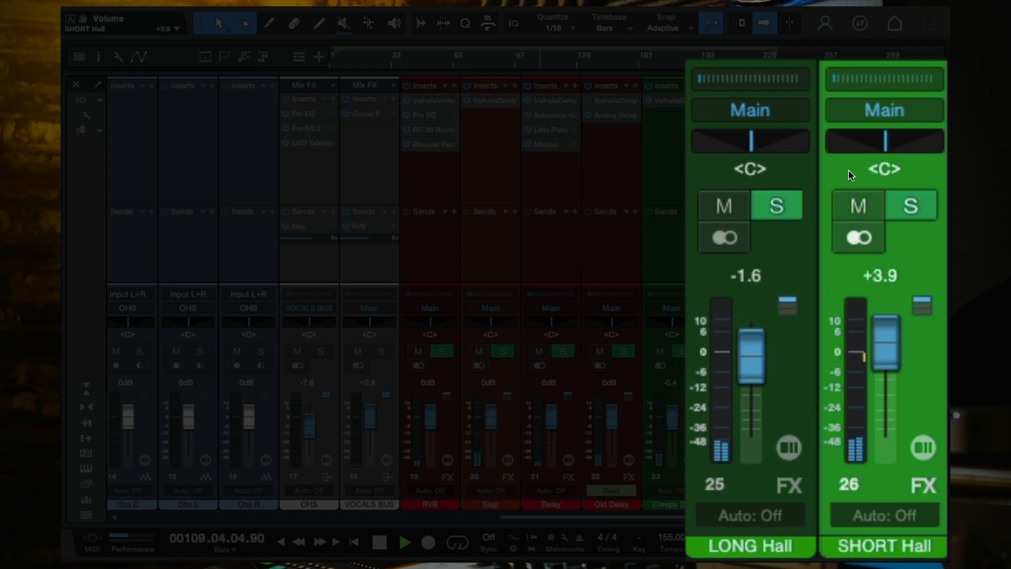
key(space)
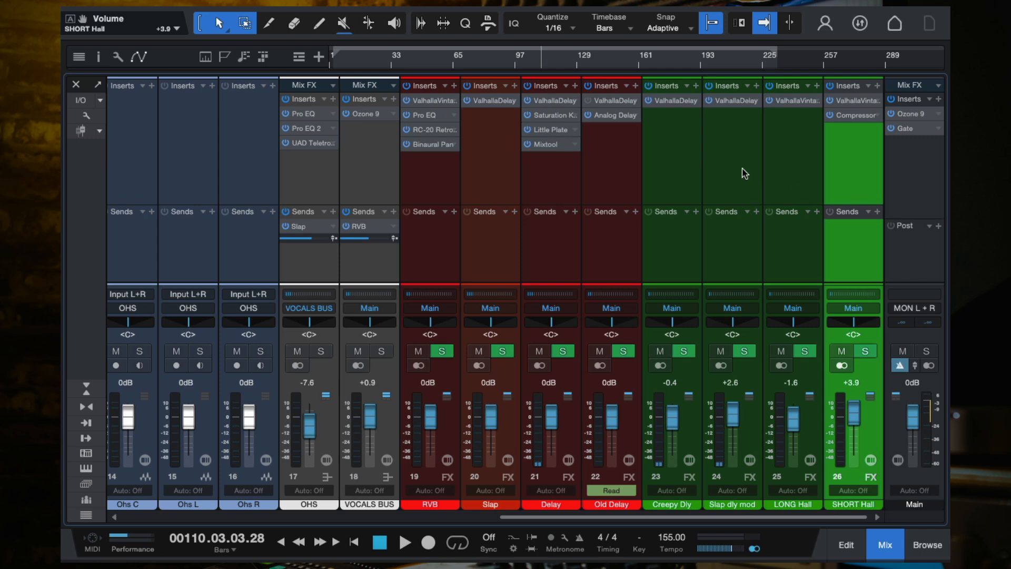
Review the second Pro EQ and the Phaser inserts on the LEAD VOX bus, closing each plug-in window
scroll(562, 212, left, 5)
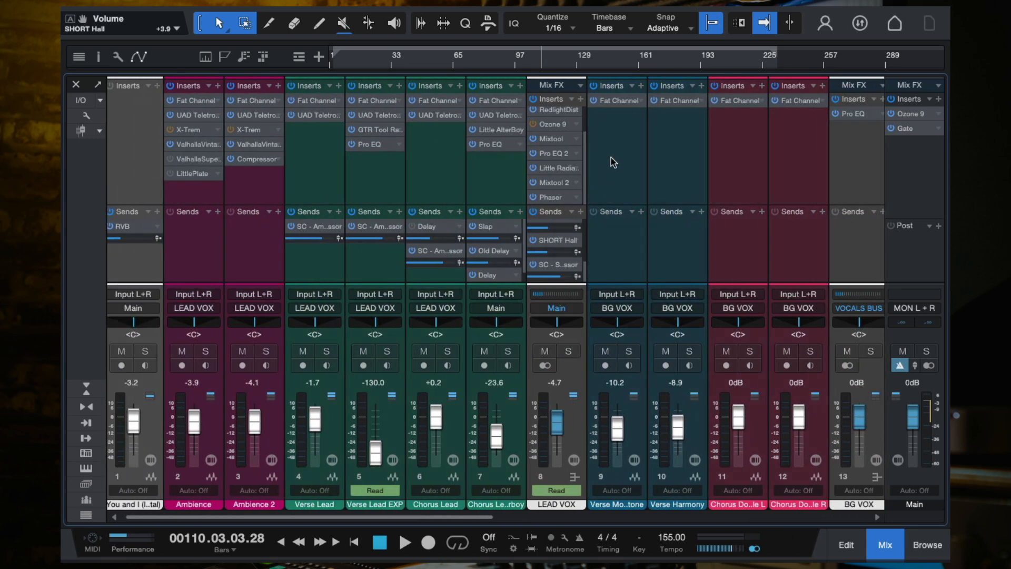
click(562, 168)
click(579, 106)
click(567, 156)
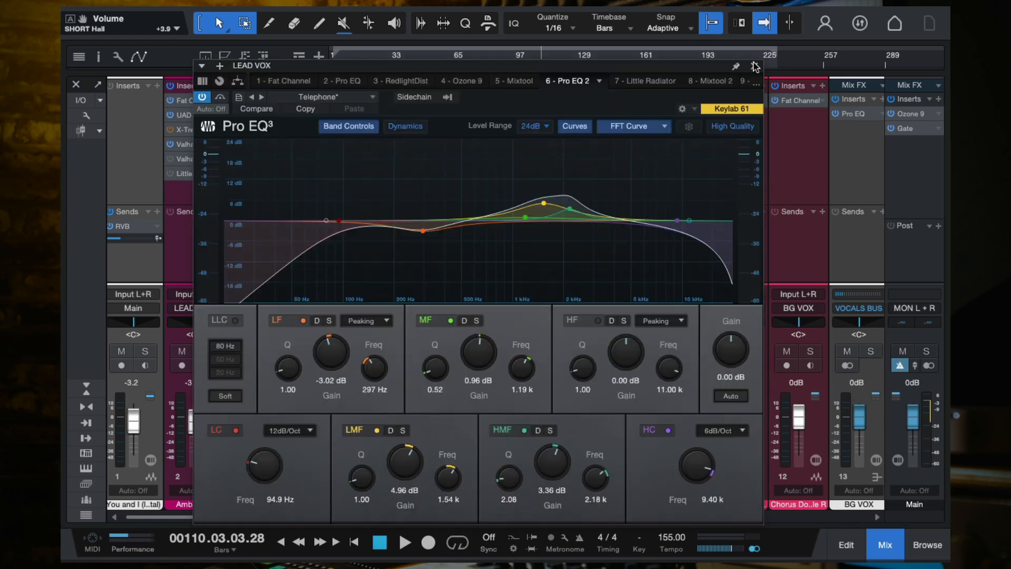
click(754, 67)
click(557, 202)
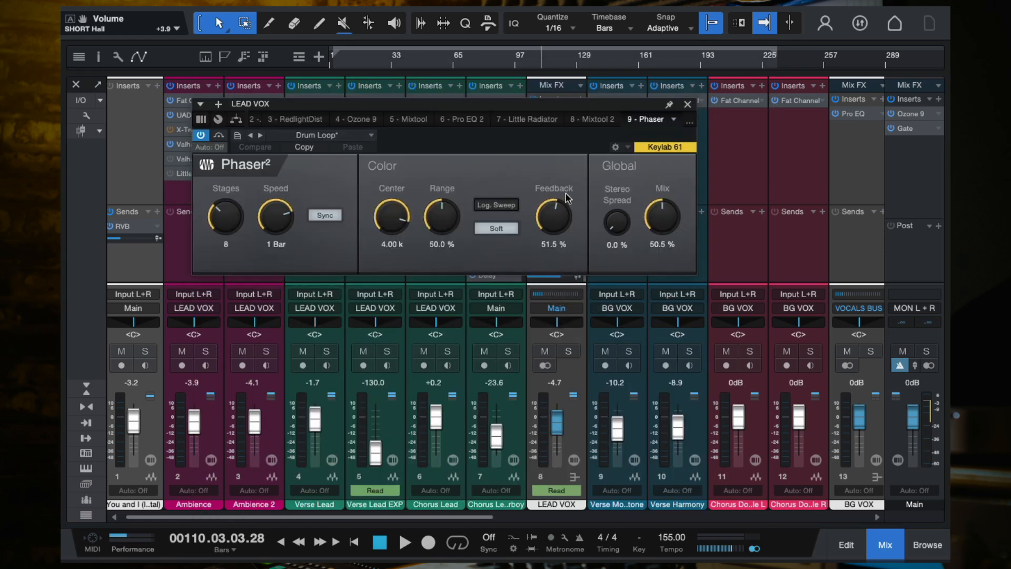
click(688, 104)
Return to the effect channels and select the Slap dly mod, Creepy Dly, LONG Hall and SHORT Hall channels in turn
scroll(713, 158, right, 10)
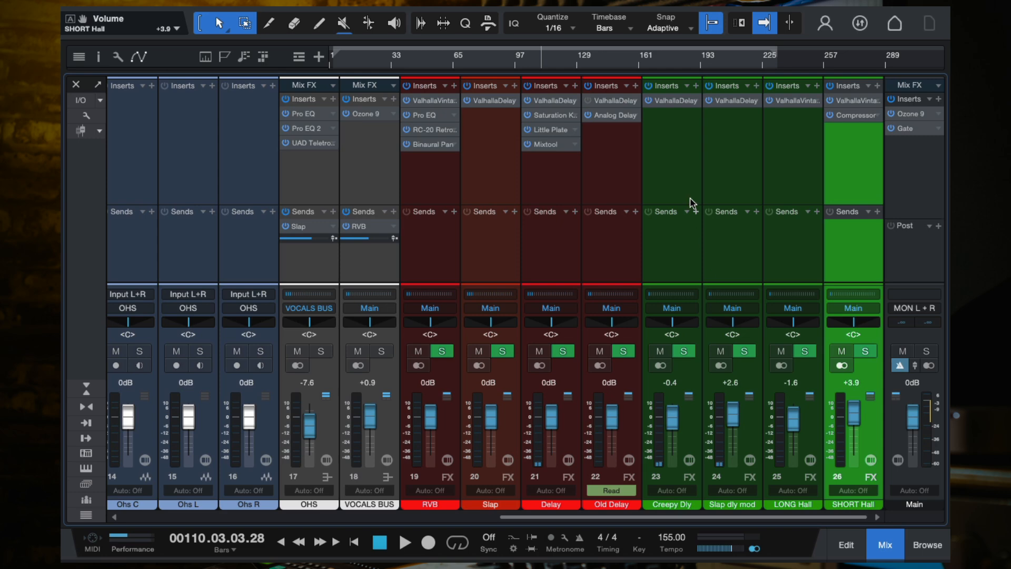
click(737, 182)
click(682, 168)
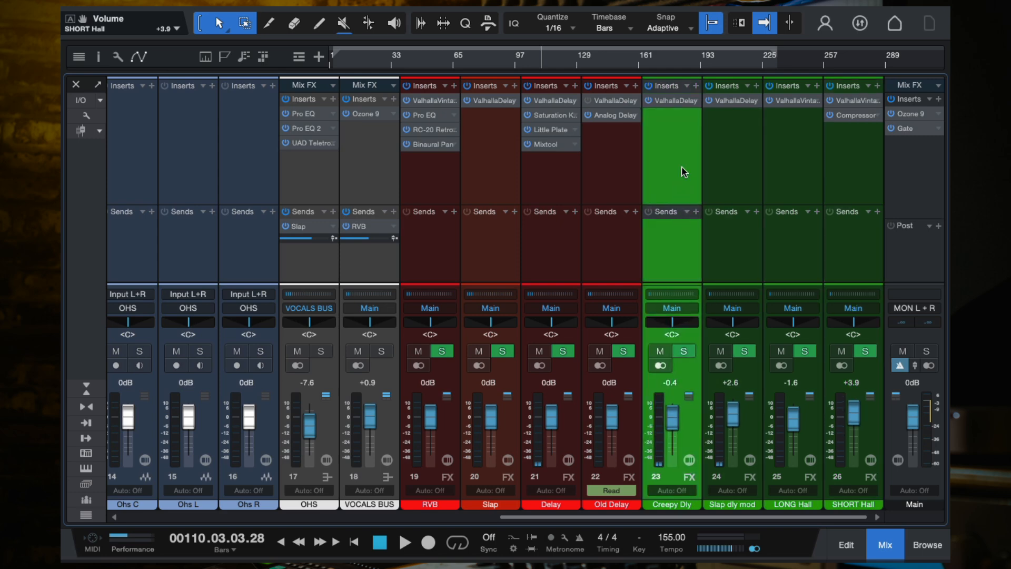
click(792, 169)
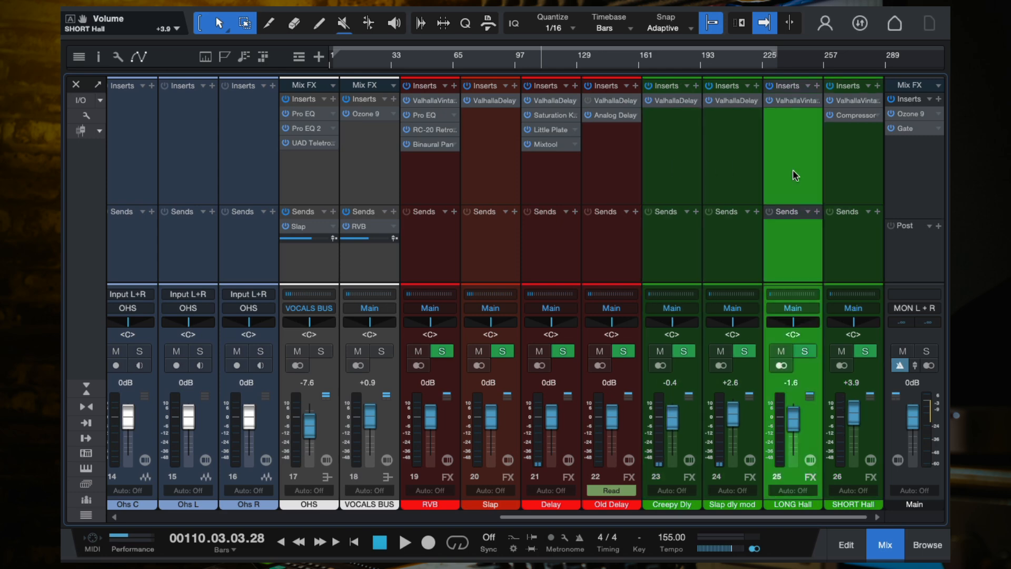
click(848, 171)
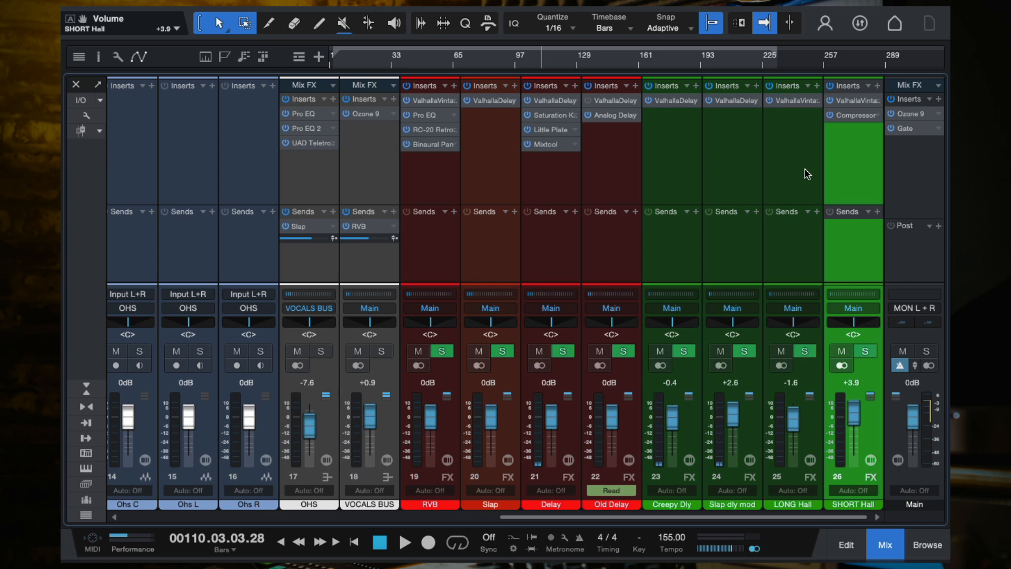
scroll(553, 241, left, 9)
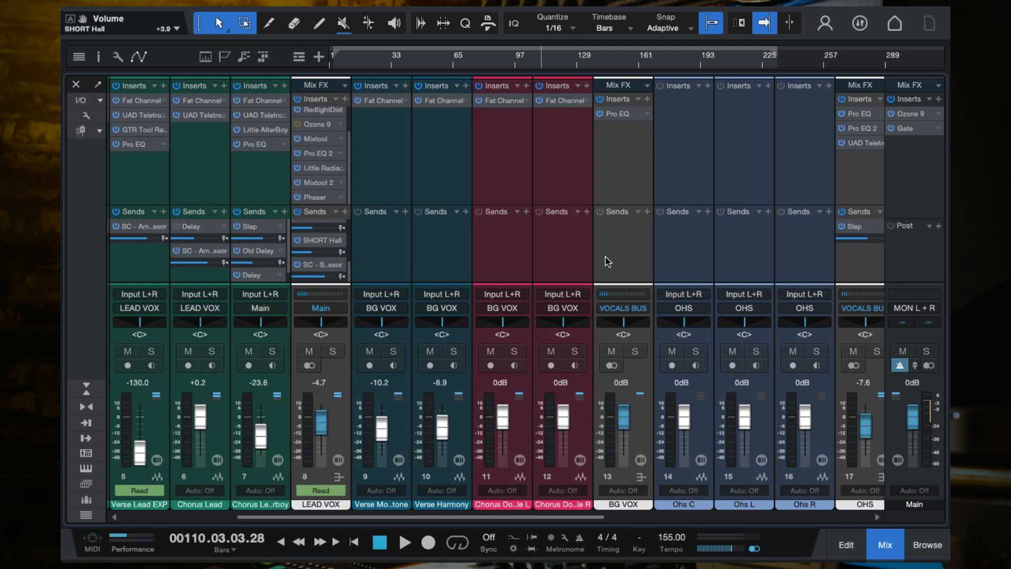
scroll(609, 262, right, 9)
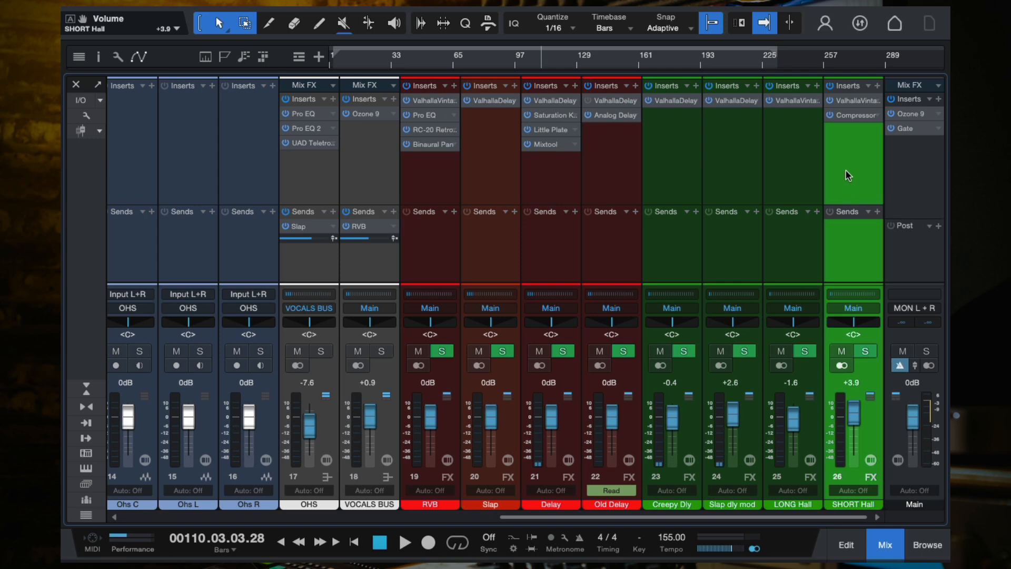
Inspect the Compressor and ValhallaVintageVerb settings on the SHORT Hall channel and close both
click(849, 115)
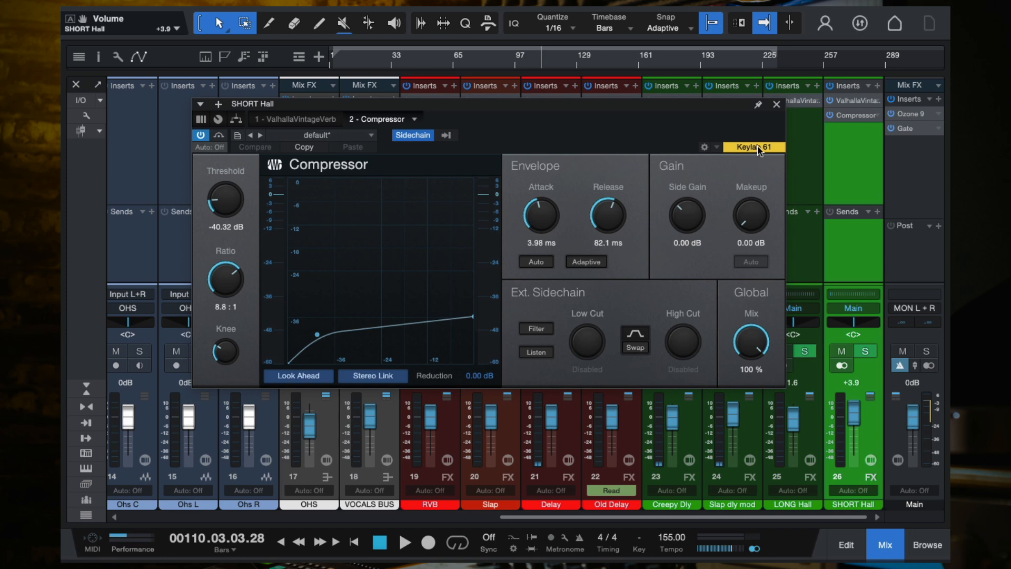
click(776, 105)
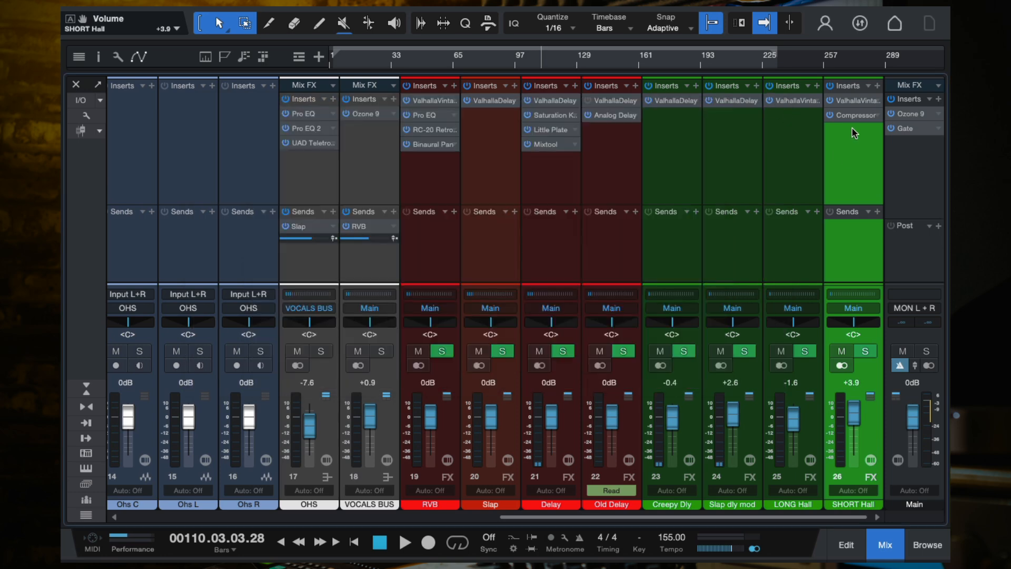
click(855, 102)
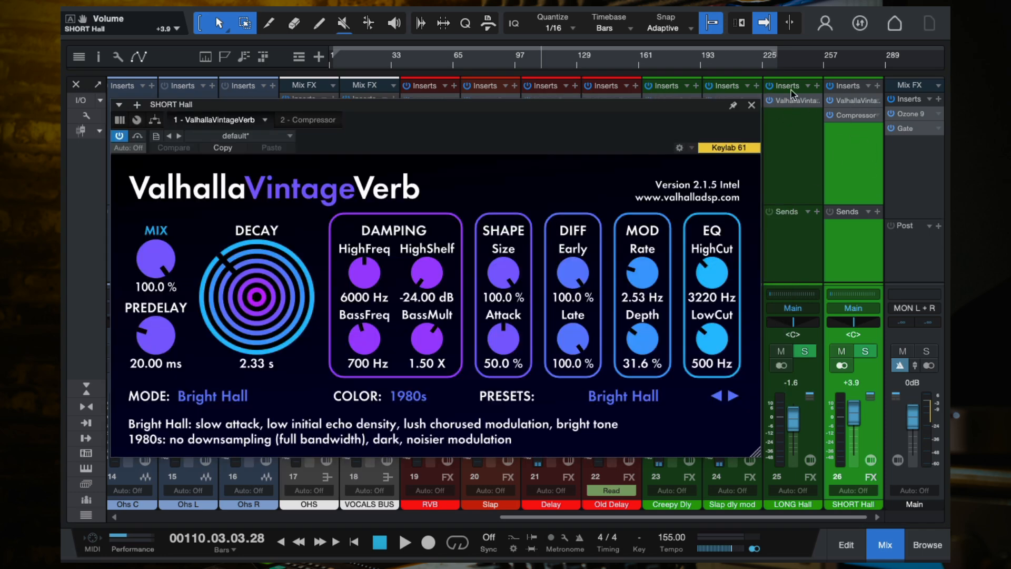
click(751, 106)
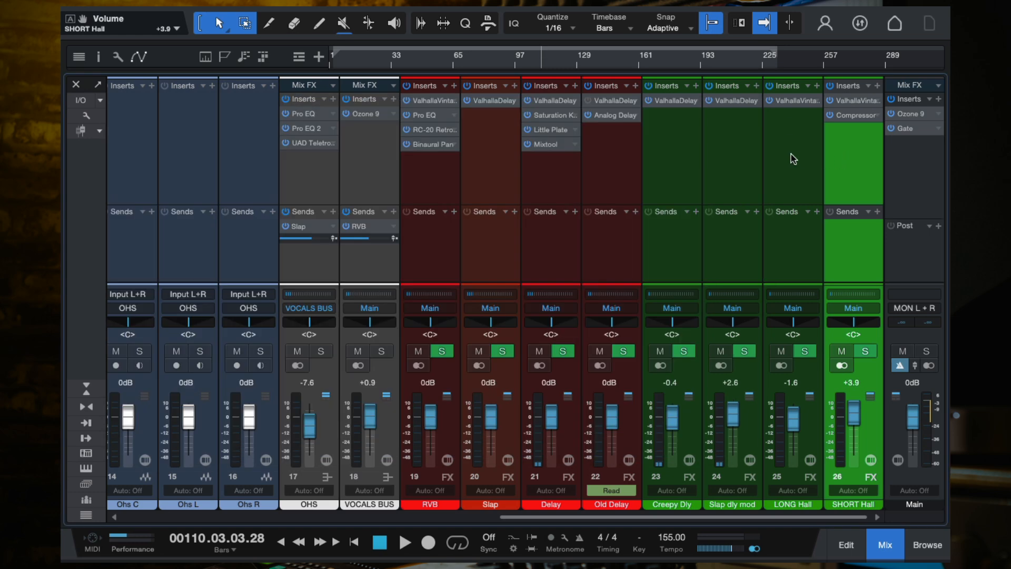
Inspect the ValhallaVintageVerb settings on the LONG Hall channel, close the plug-in and select SHORT Hall
click(793, 155)
click(841, 177)
click(806, 166)
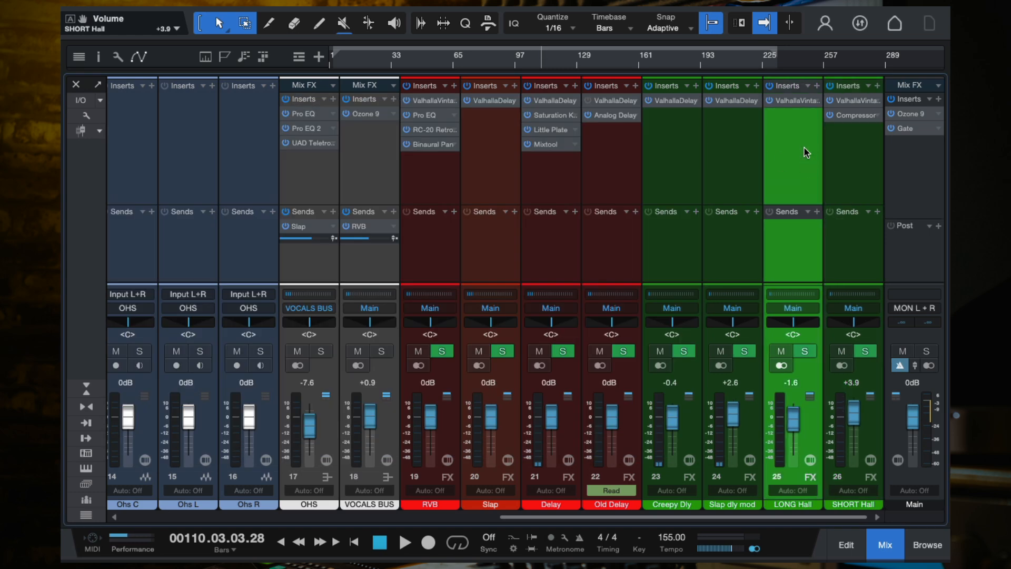
click(791, 105)
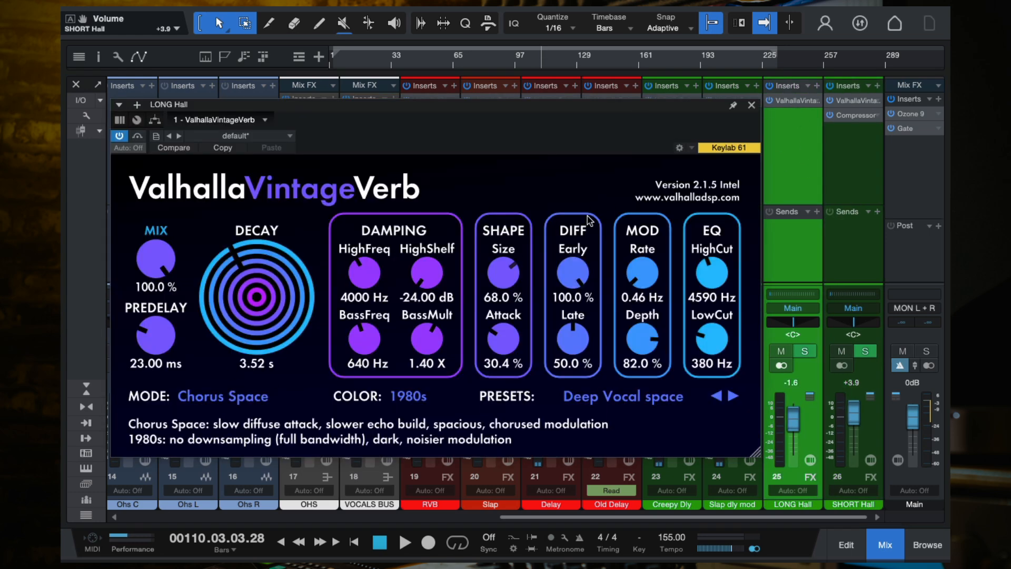
click(752, 105)
click(861, 153)
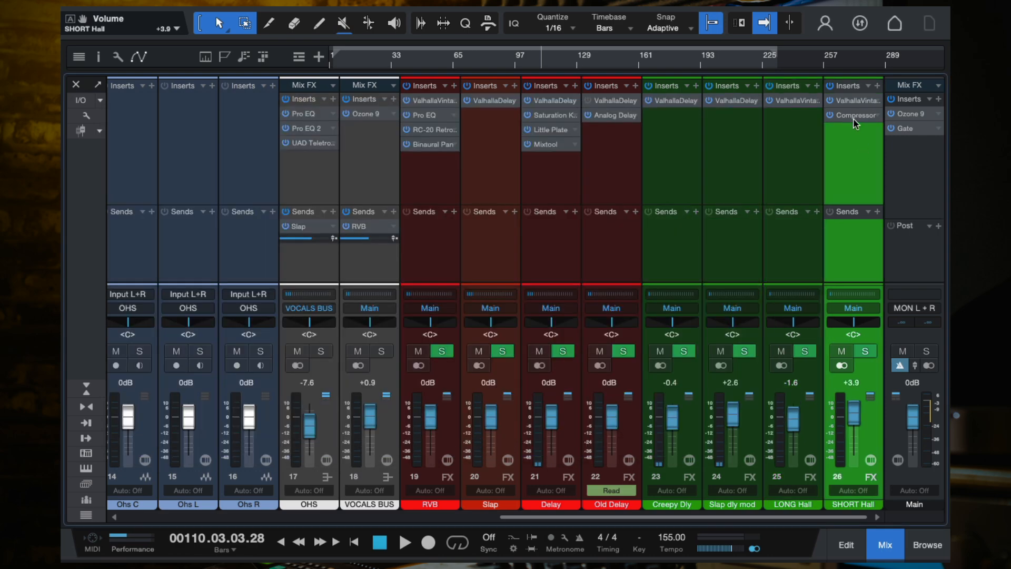
Start playback from bar 44 with the delay and hall effect channels in view
scroll(716, 248, left, 5)
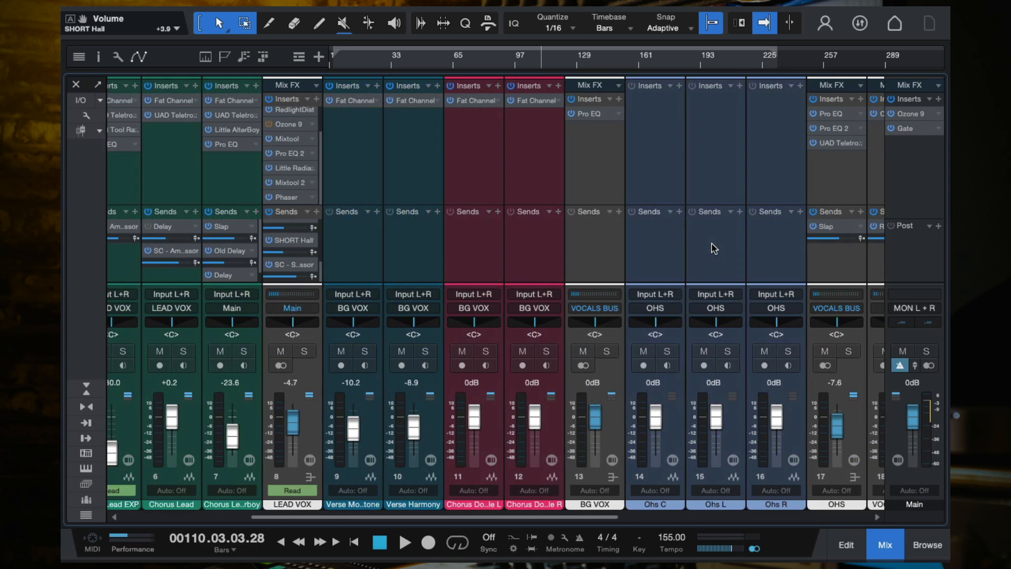
scroll(447, 195, right, 5)
click(415, 56)
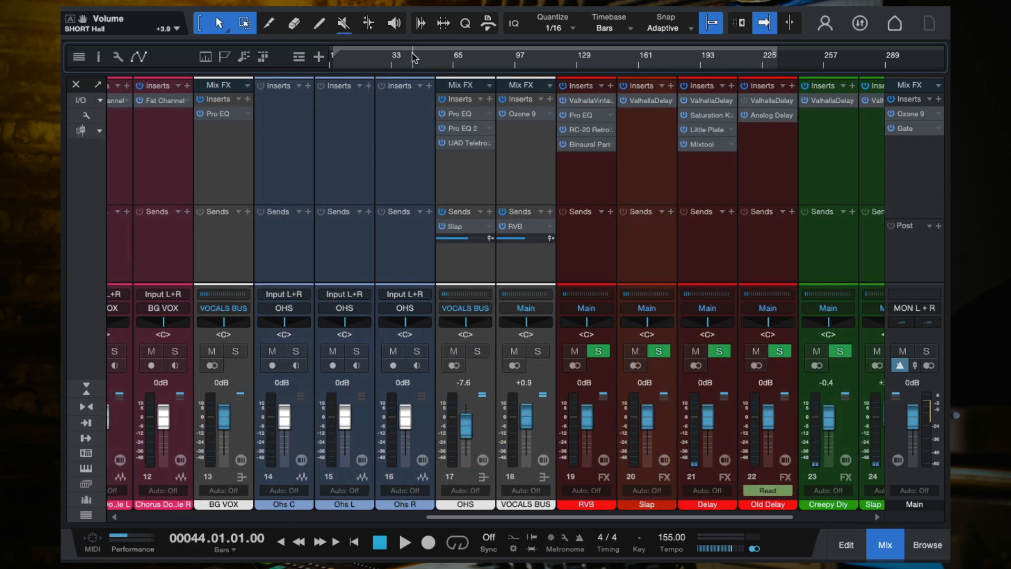
scroll(824, 219, right, 3)
key(space)
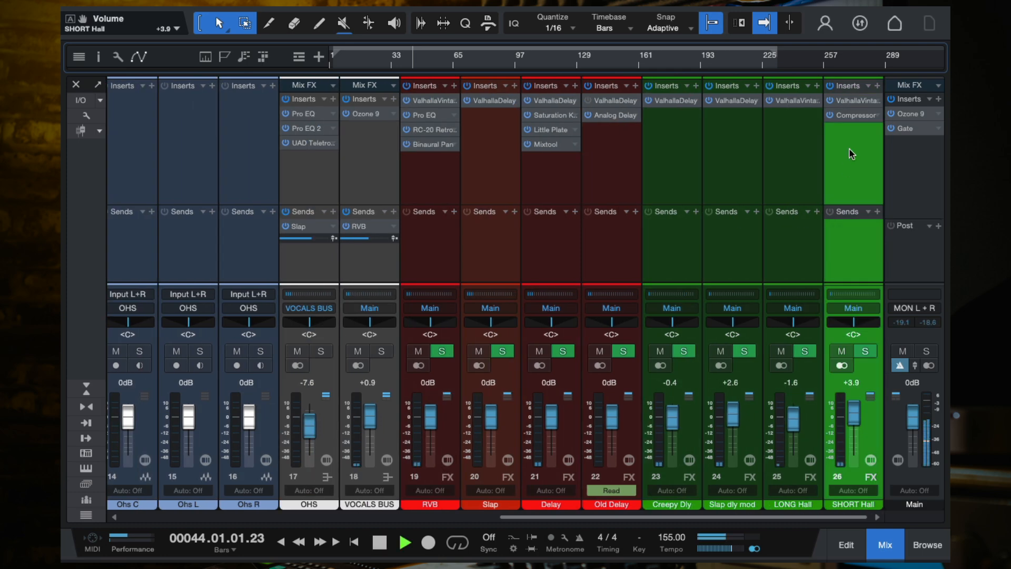
Set the SHORT Hall Compressor to 20:1 ratio and -48 dB threshold with the channel fader at +10 dB, audition it and stop playback
click(853, 116)
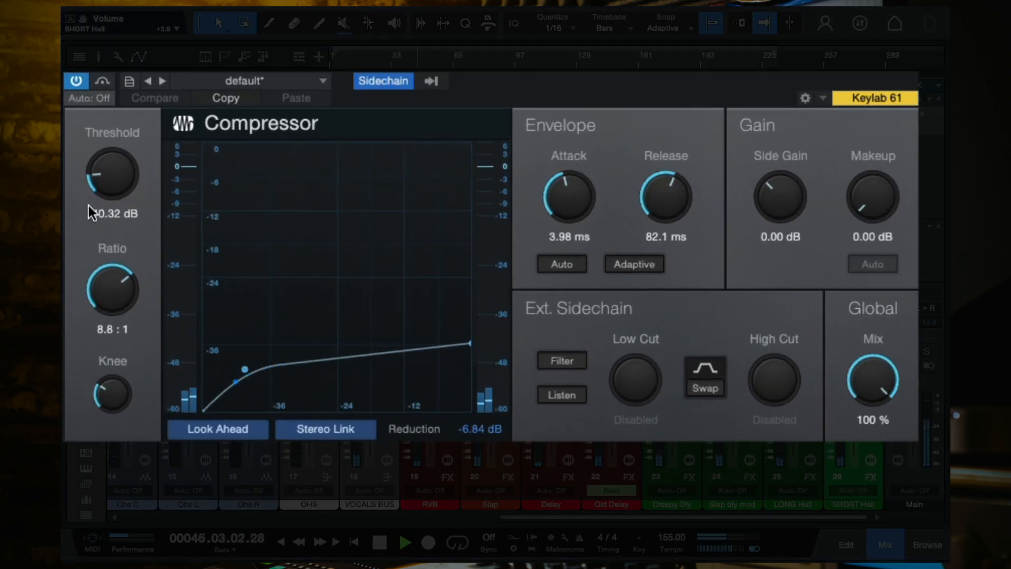
drag(140, 311, 140, 300)
drag(138, 182, 143, 179)
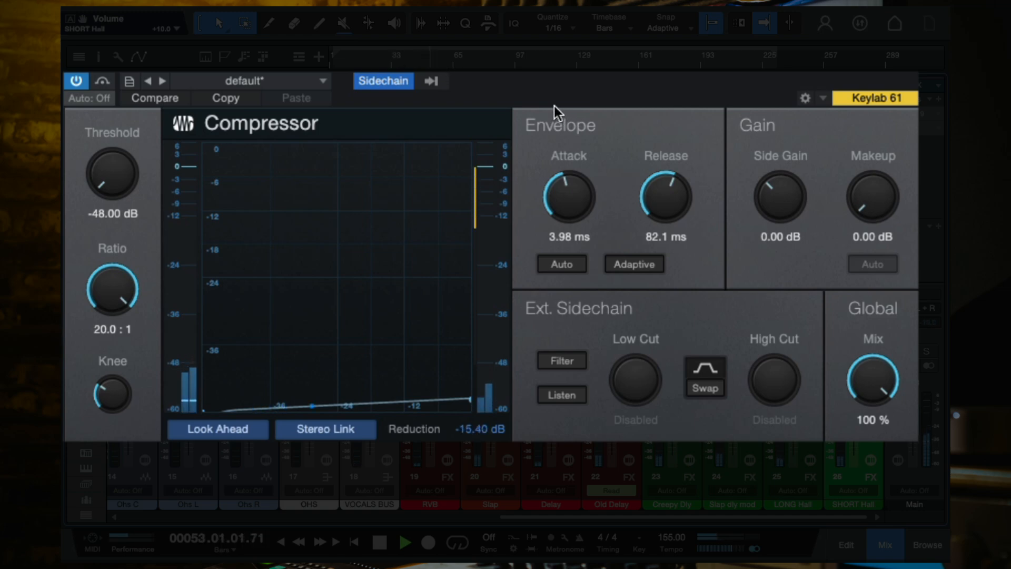
key(space)
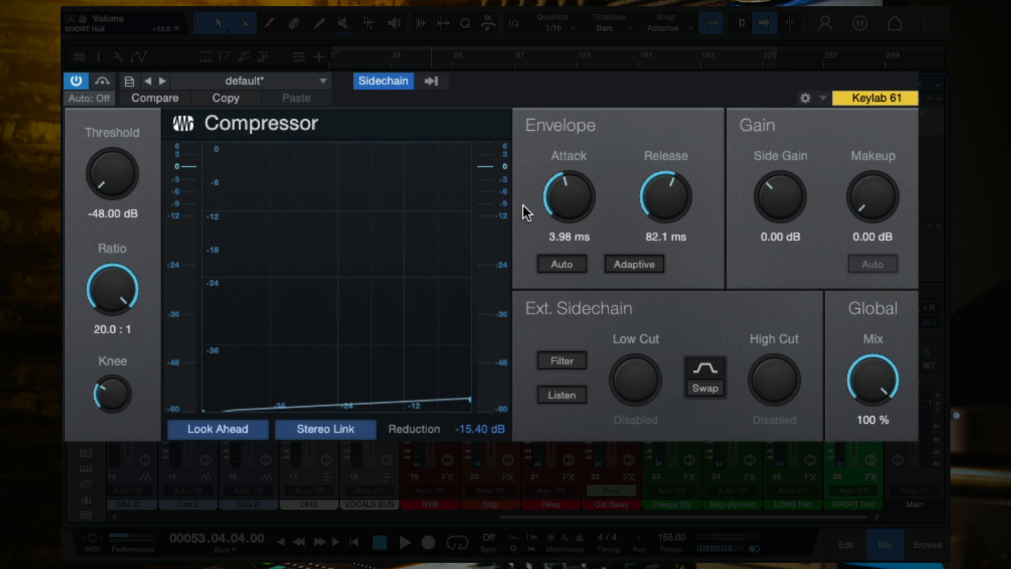
Set the SHORT Hall Compressor's ratio to 7.4:1 and threshold to -37.92 dB, and check its sidechain source list
drag(112, 285, 108, 343)
mouse_move(104, 185)
mouse_down()
mouse_move(105, 134)
mouse_move(113, 168)
mouse_up()
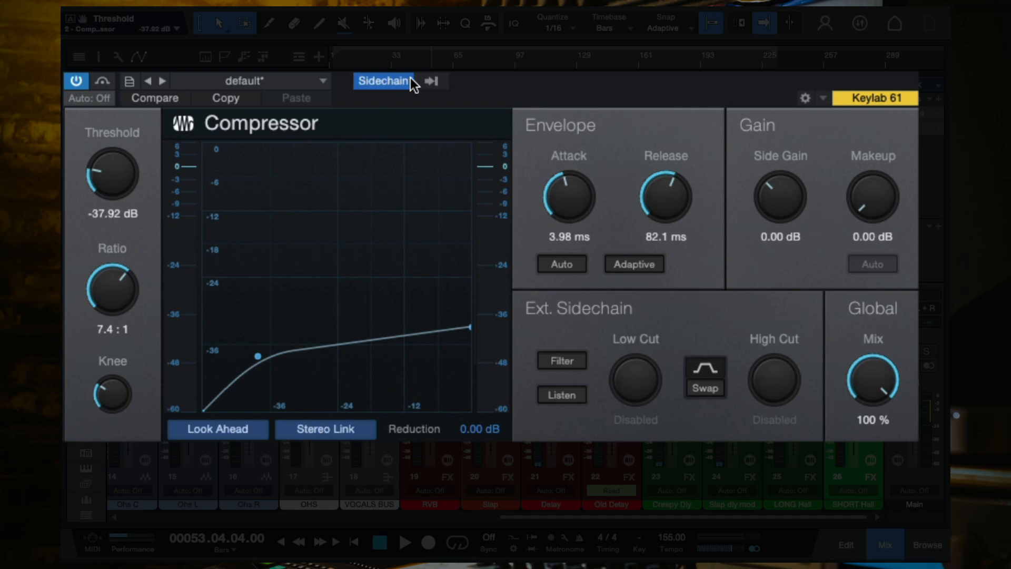
click(437, 82)
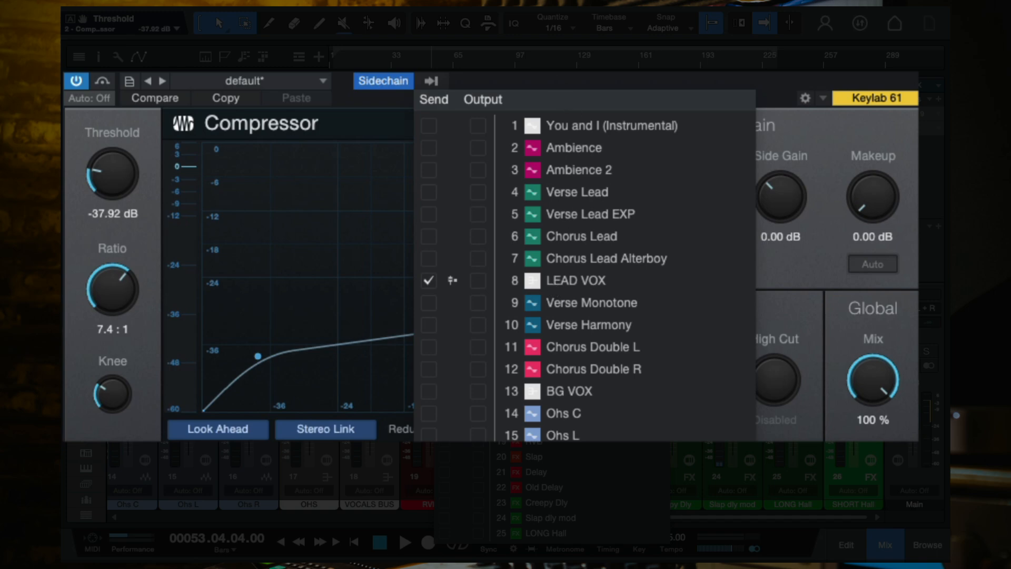
key(Escape)
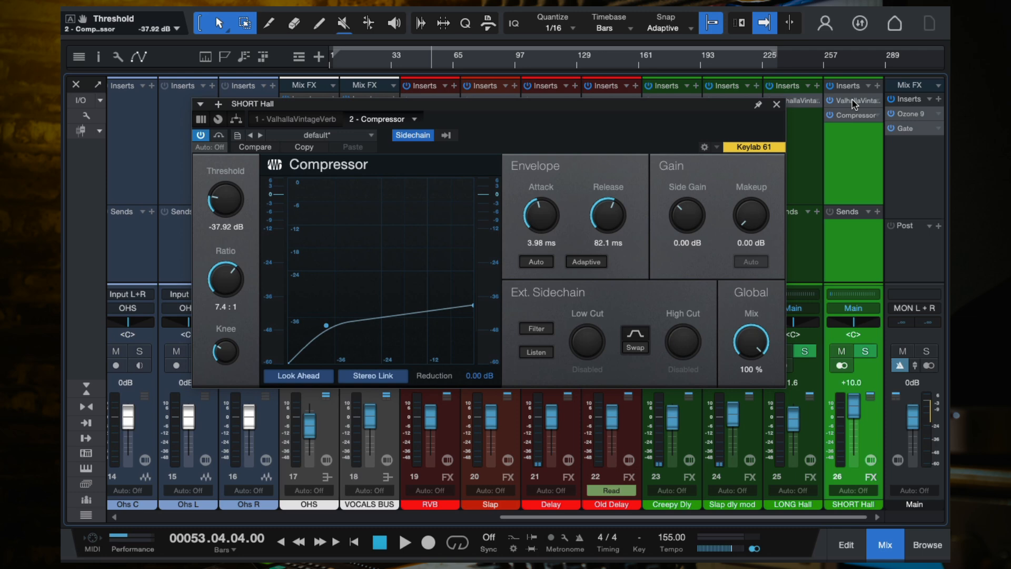
Check the SHORT Hall reverb settings, lower the channel's Compressor threshold to -43.20 dB during playback, and close the plug-in
click(854, 101)
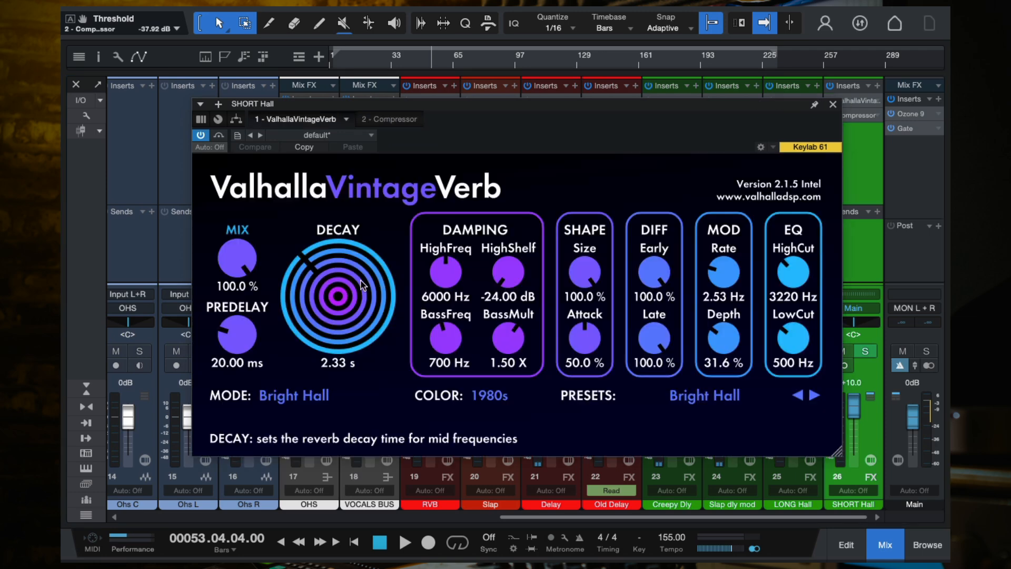
click(833, 105)
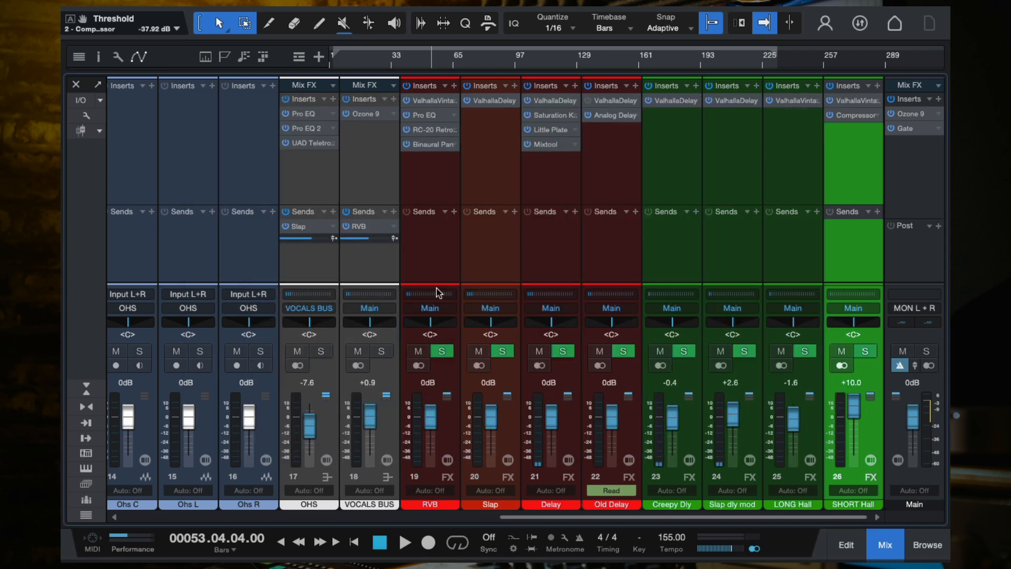
click(846, 116)
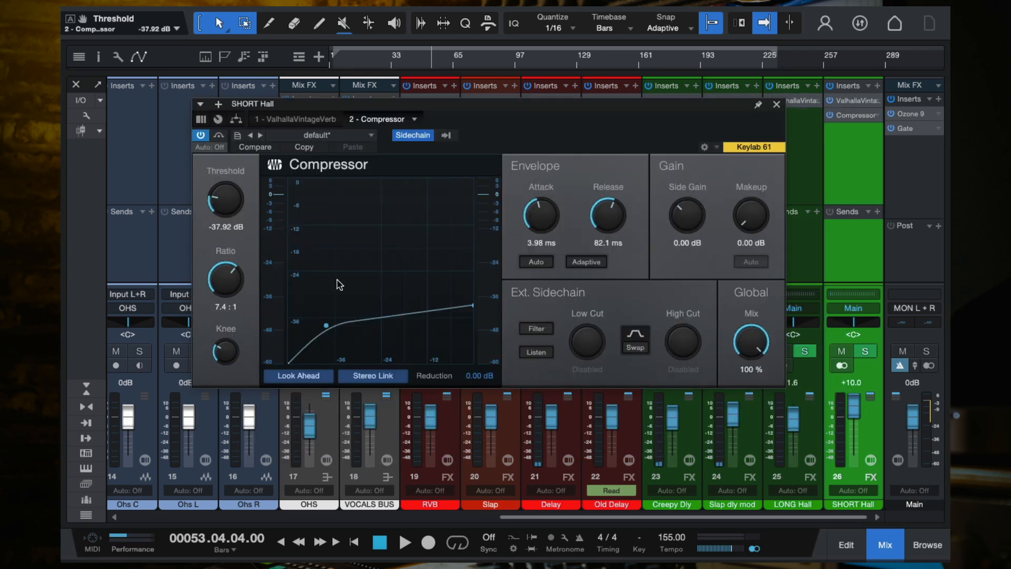
key(space)
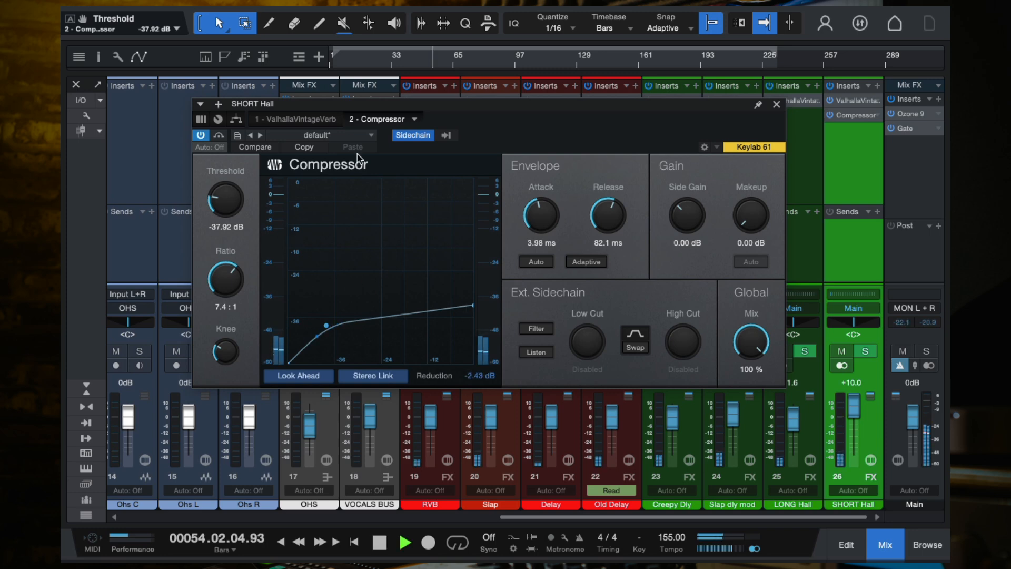
drag(224, 203, 227, 216)
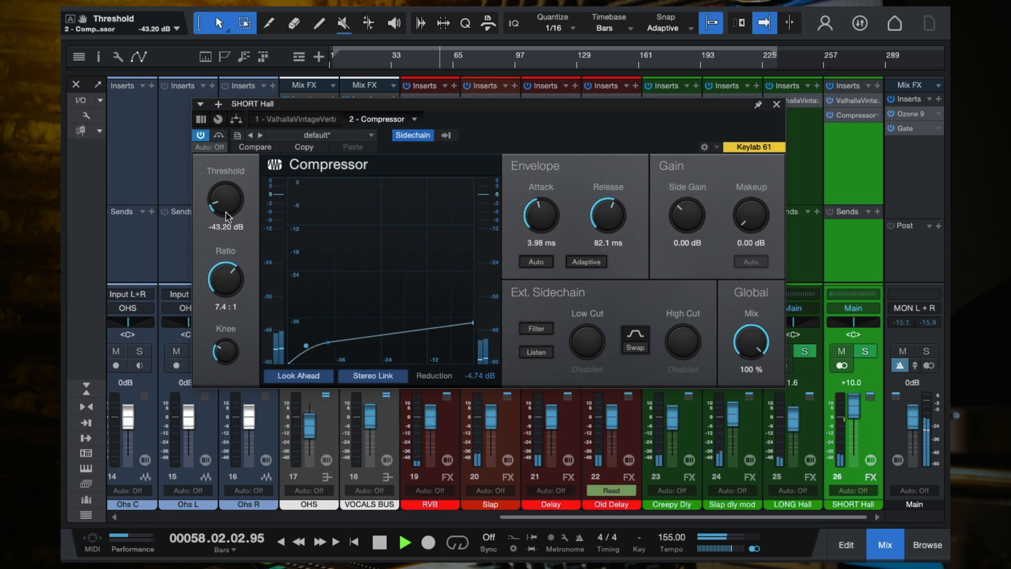
key(space)
click(777, 105)
Step through the green delay and hall channels, finishing with Creepy Dly selected
click(775, 157)
click(737, 158)
click(651, 155)
click(845, 178)
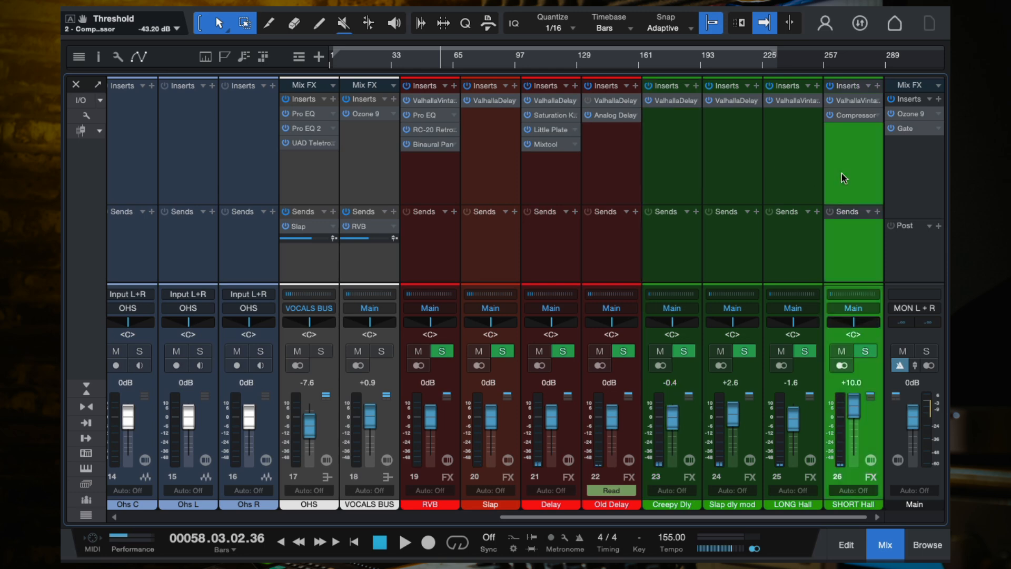
click(686, 166)
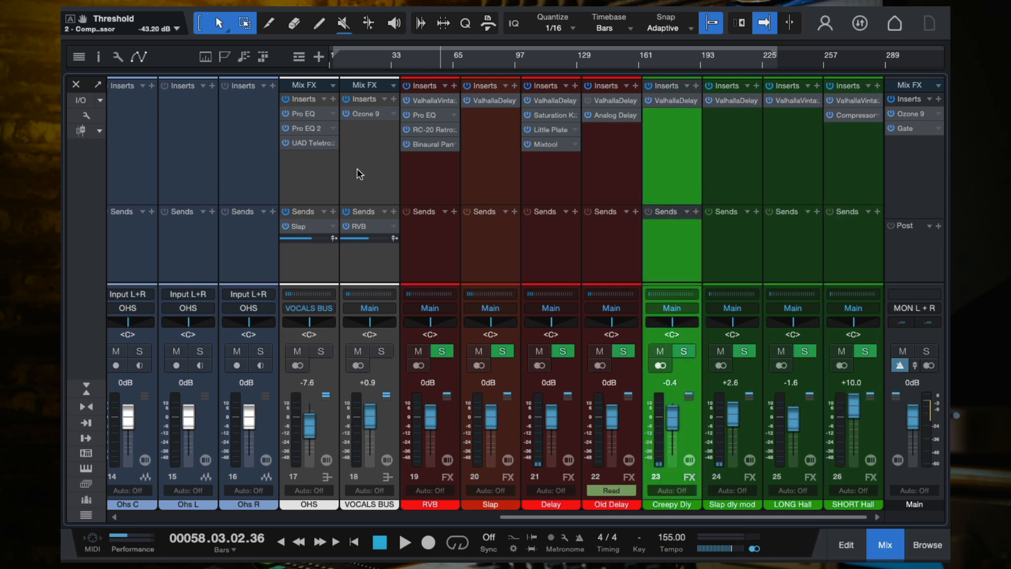
Bypass the Pro EQ 2, Little Radiator, Mixtool 2 and Phaser inserts on the LEAD VOX bus
click(309, 181)
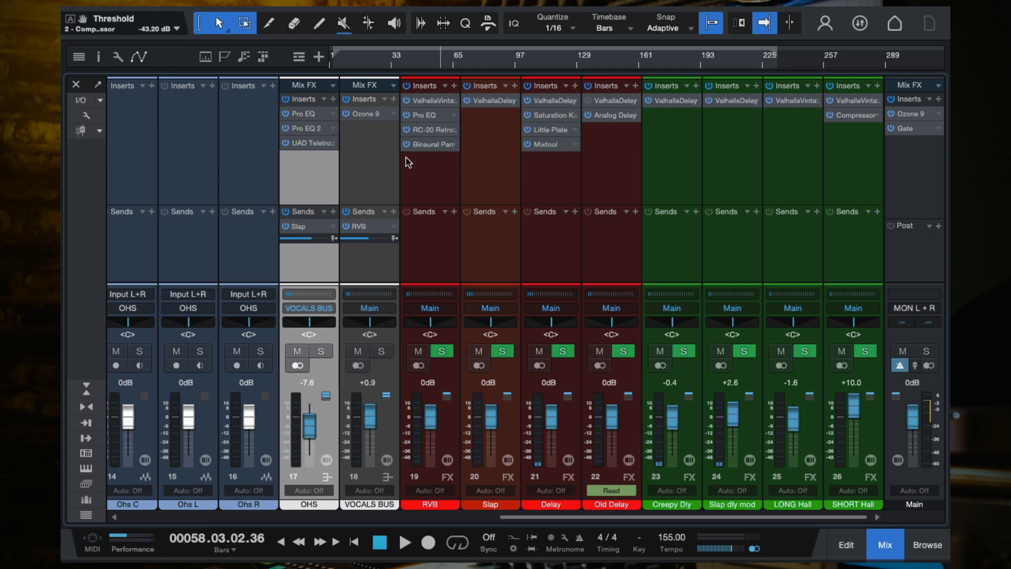
scroll(406, 158, left, 10)
scroll(523, 185, left, 2)
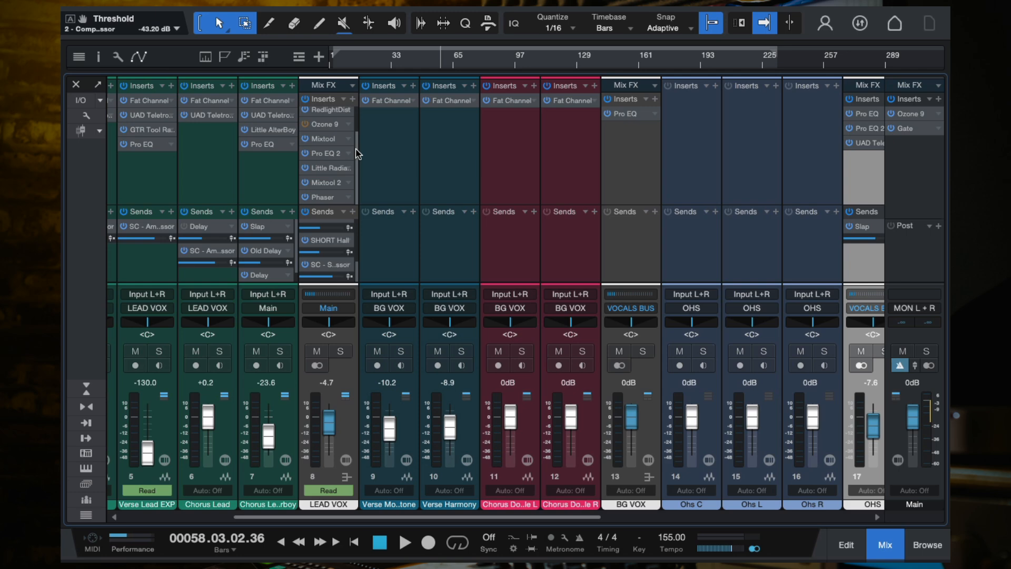
scroll(358, 158, up, 2)
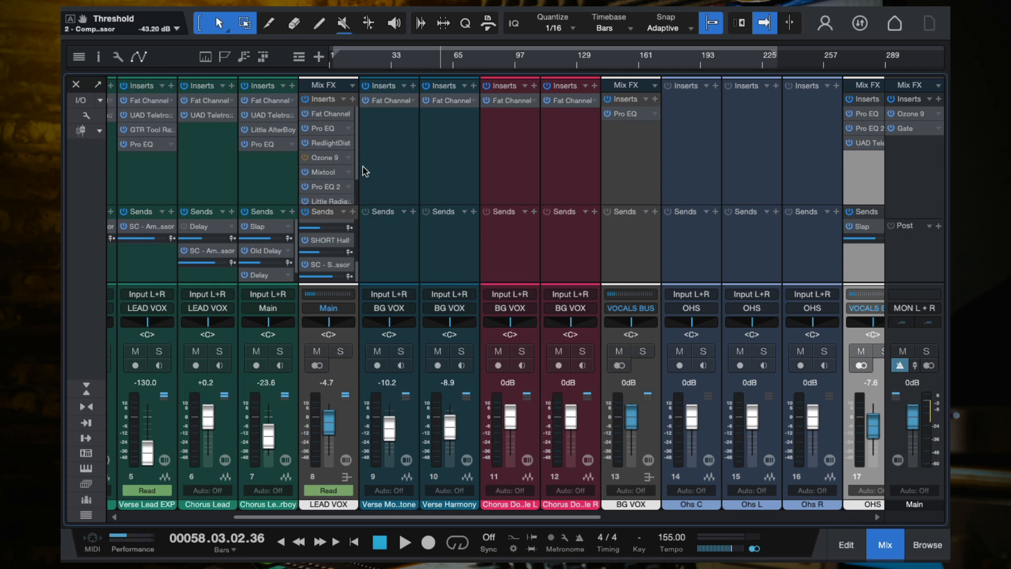
scroll(358, 168, down, 2)
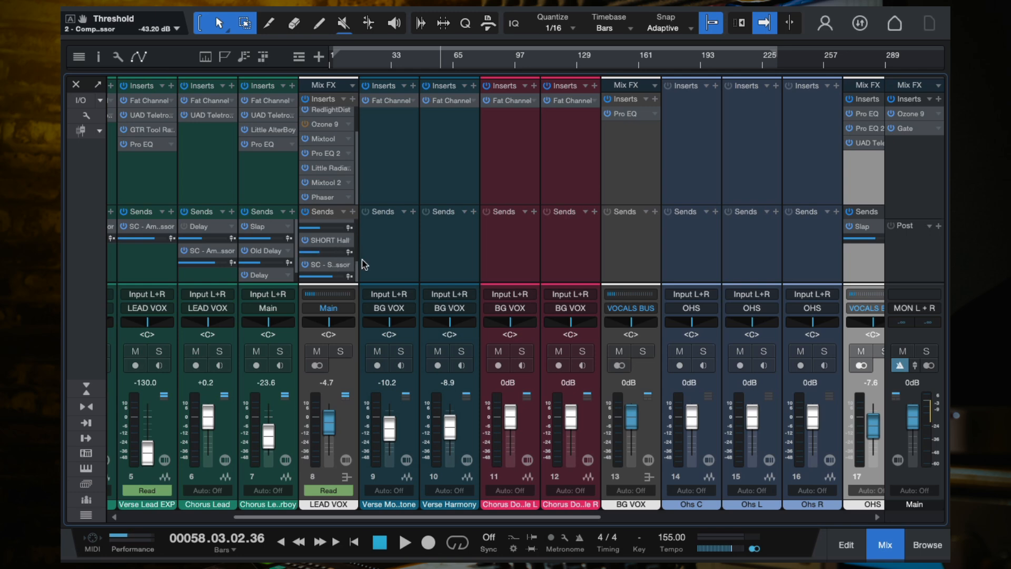
click(305, 167)
click(305, 182)
click(305, 197)
click(305, 154)
Mute the LEAD VOX bus sends to SHORT Hall, LONG Hall, Slap dly mod and Creepy Dly
click(306, 240)
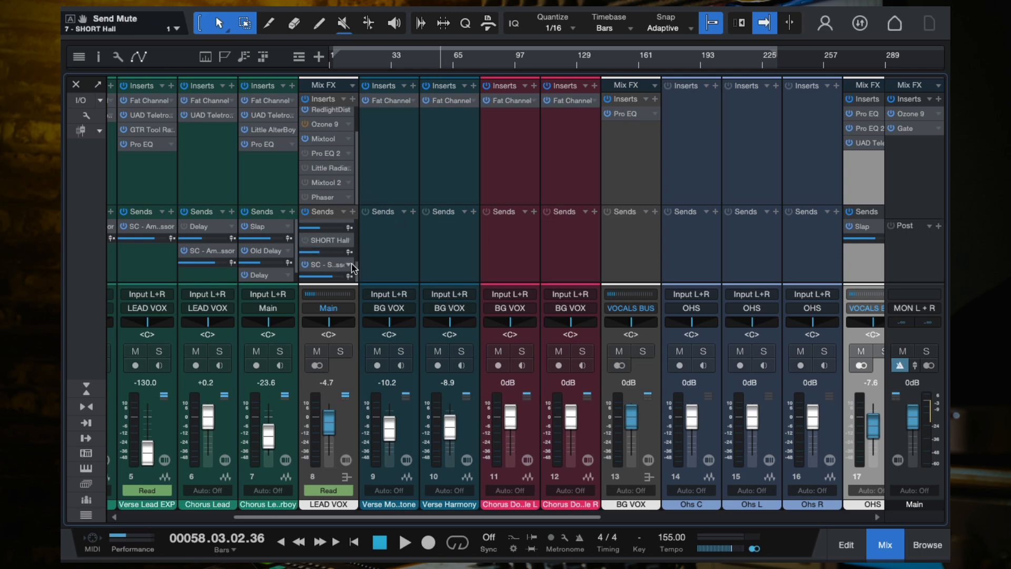
scroll(357, 266, up, 1)
click(305, 226)
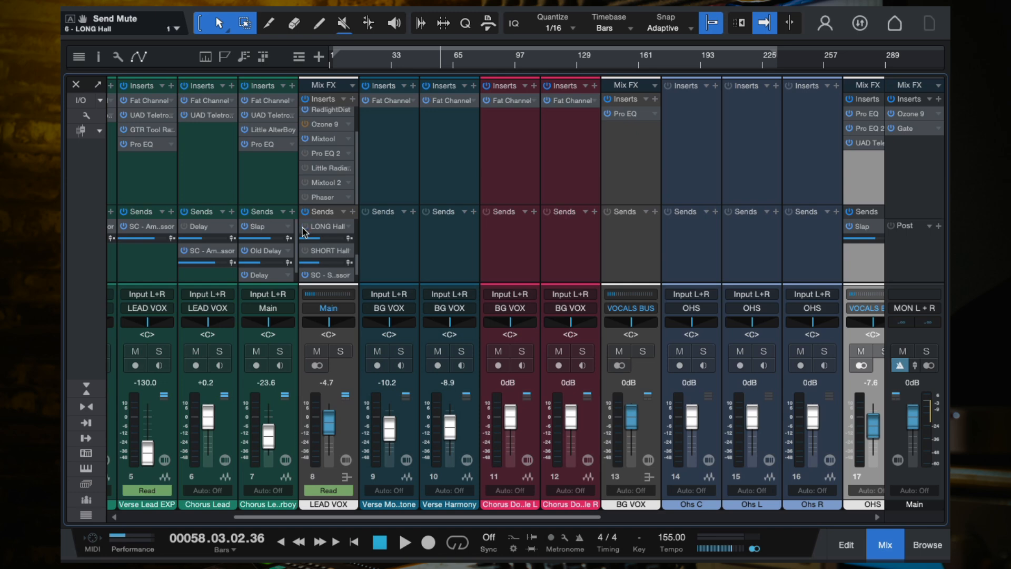
scroll(357, 263, up, 2)
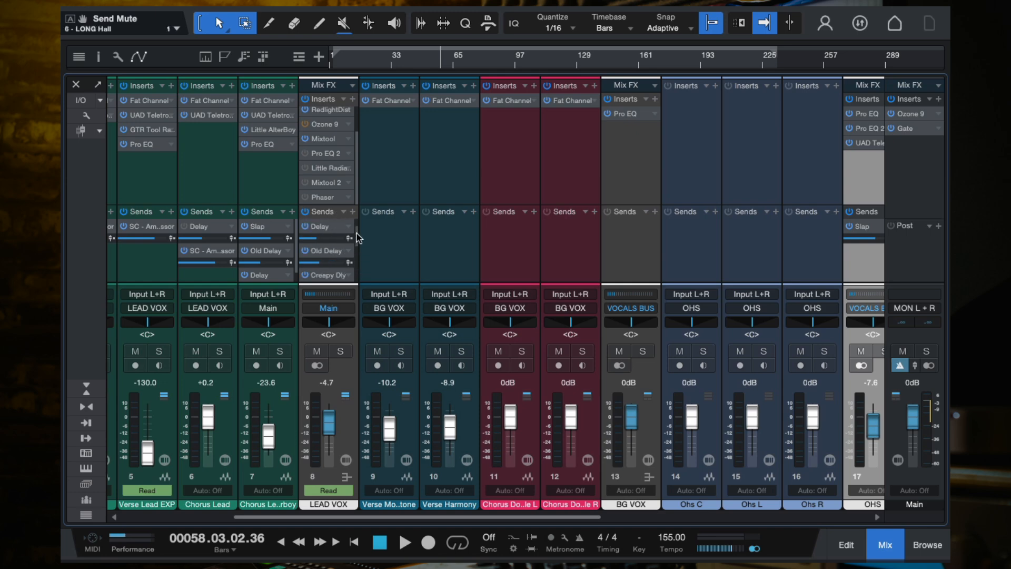
click(305, 251)
click(306, 227)
scroll(358, 252, up, 1)
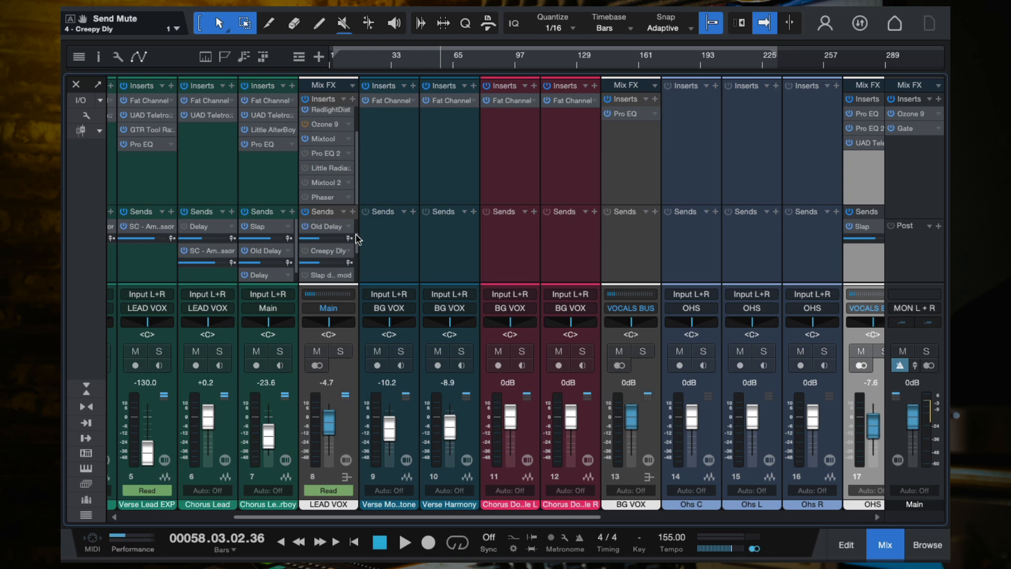
Start playback and re-enable Pro EQ 2, Little Radiator, Mixtool 2 and Phaser one by one on the LEAD VOX bus, closing each opened plug-in
key(space)
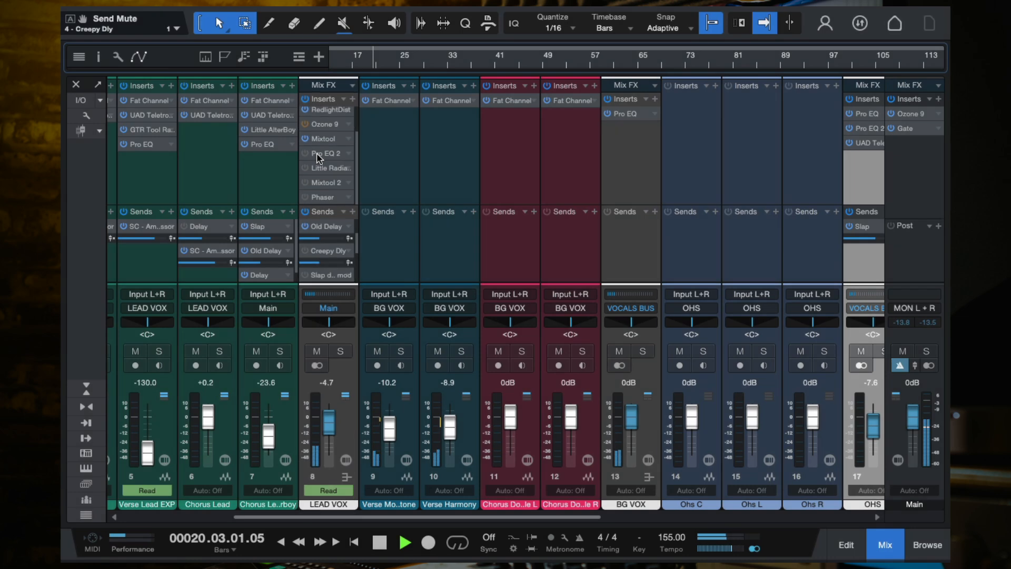
click(318, 157)
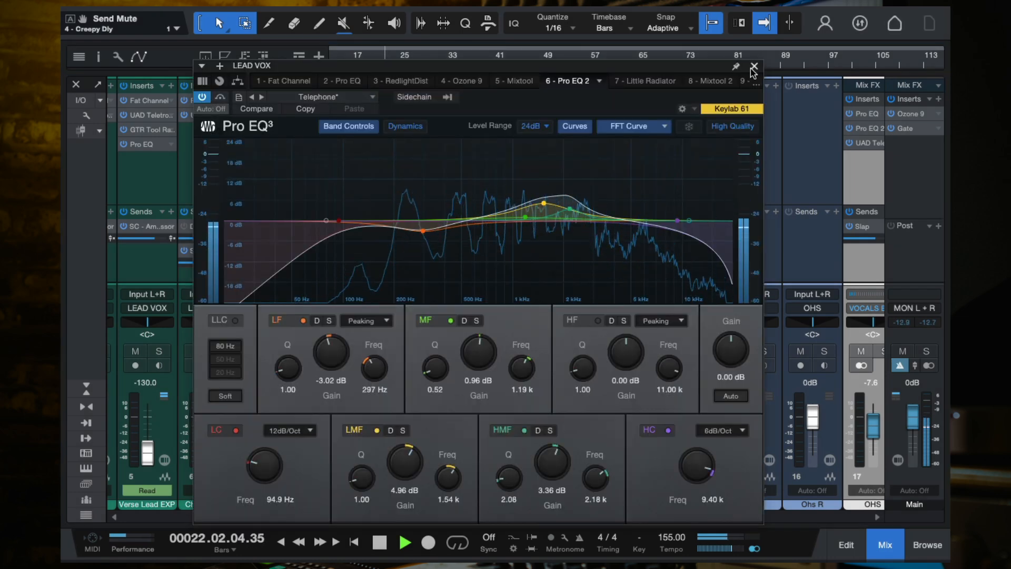
click(754, 69)
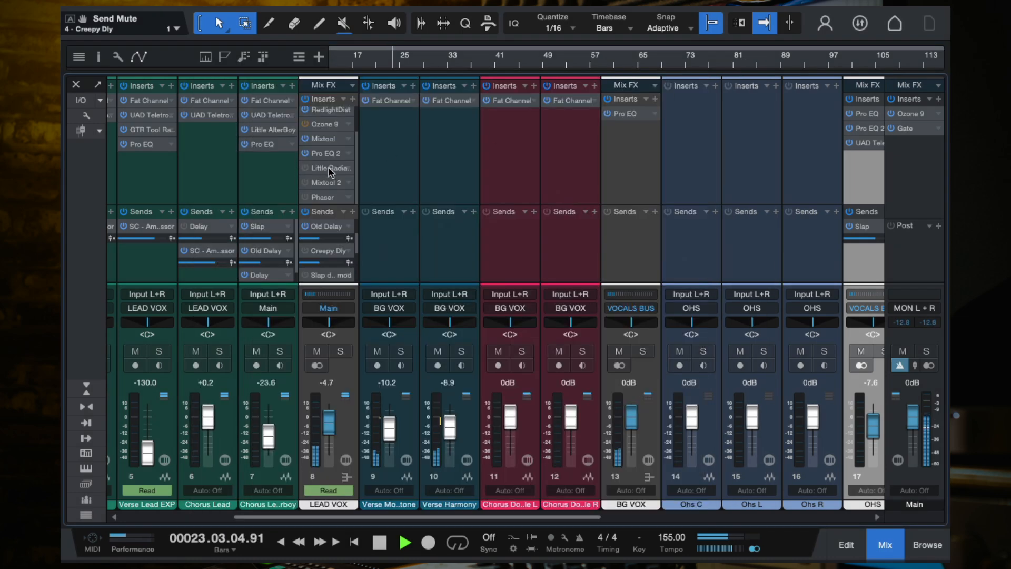
click(330, 171)
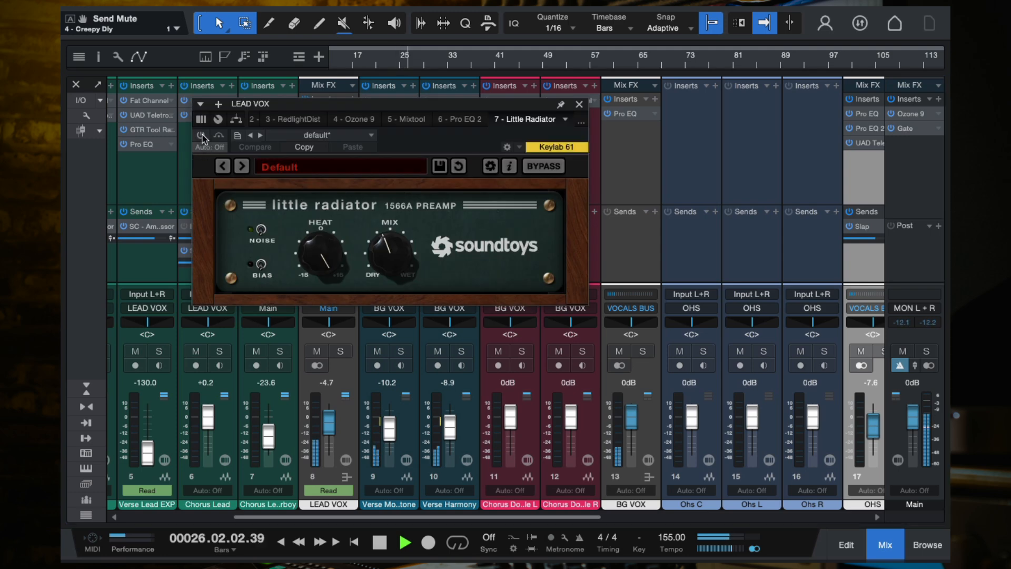
click(579, 105)
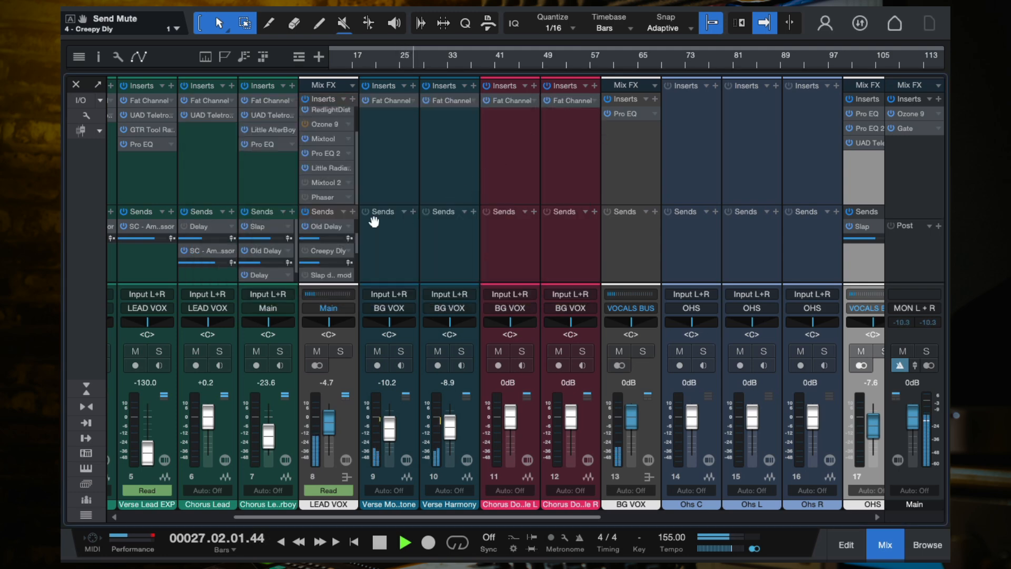
double_click(316, 197)
click(200, 135)
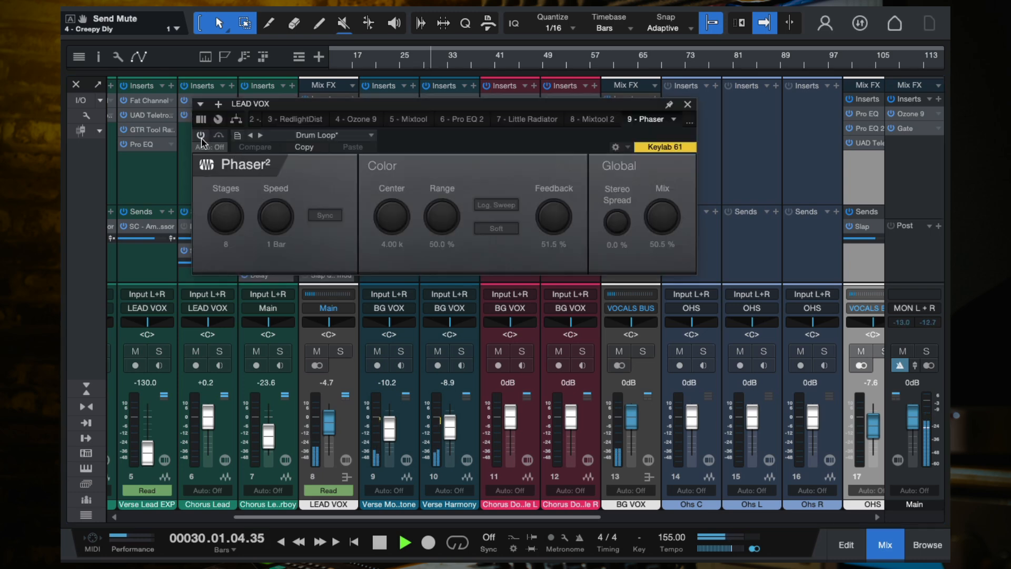
click(687, 107)
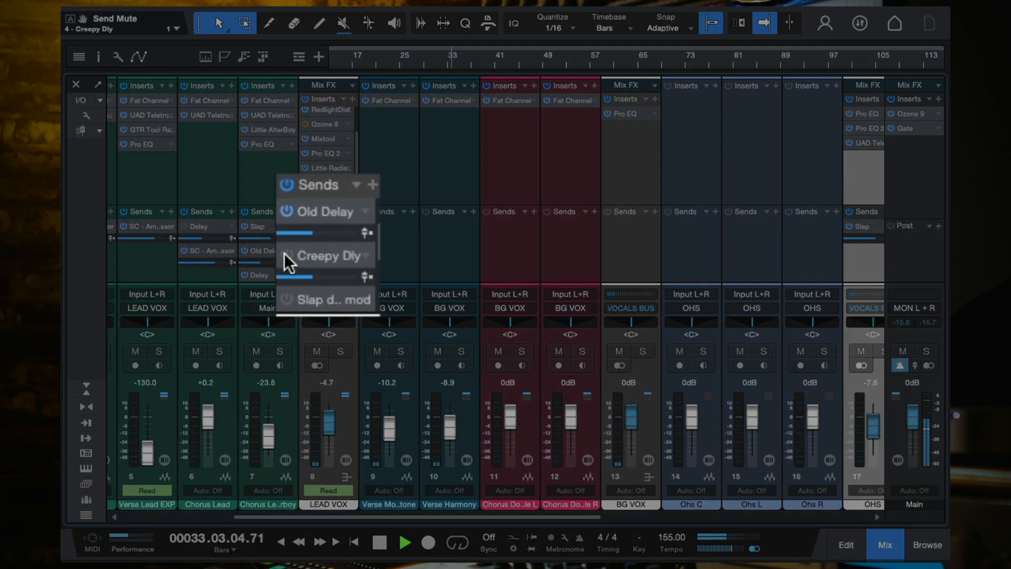
Reactivate the LEAD VOX sends to Creepy Dly at about -12.8 dB and Slap dly mod at about -6.1 dB
click(284, 254)
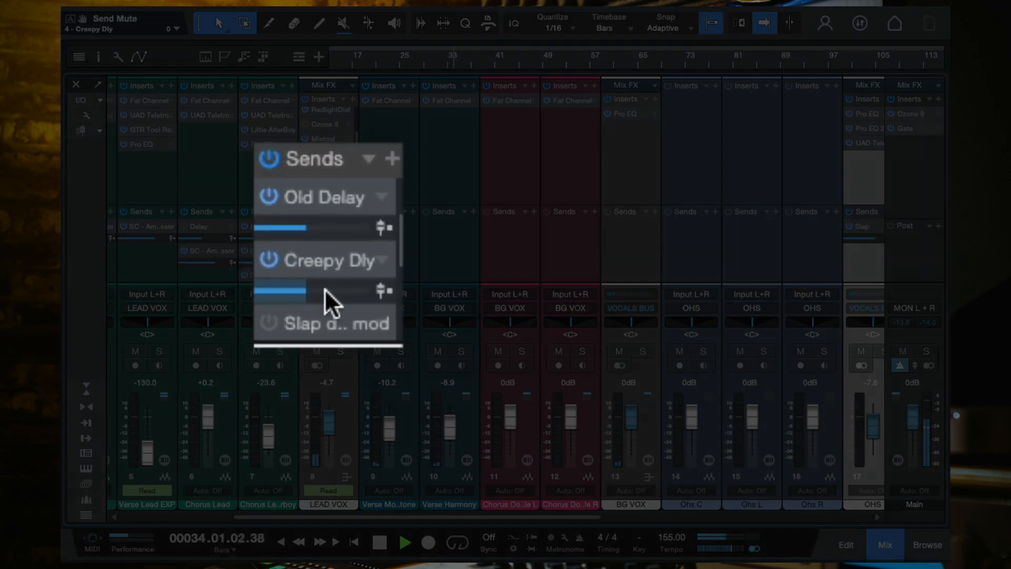
mouse_move(324, 293)
mouse_down()
mouse_move(352, 294)
mouse_move(328, 295)
mouse_up()
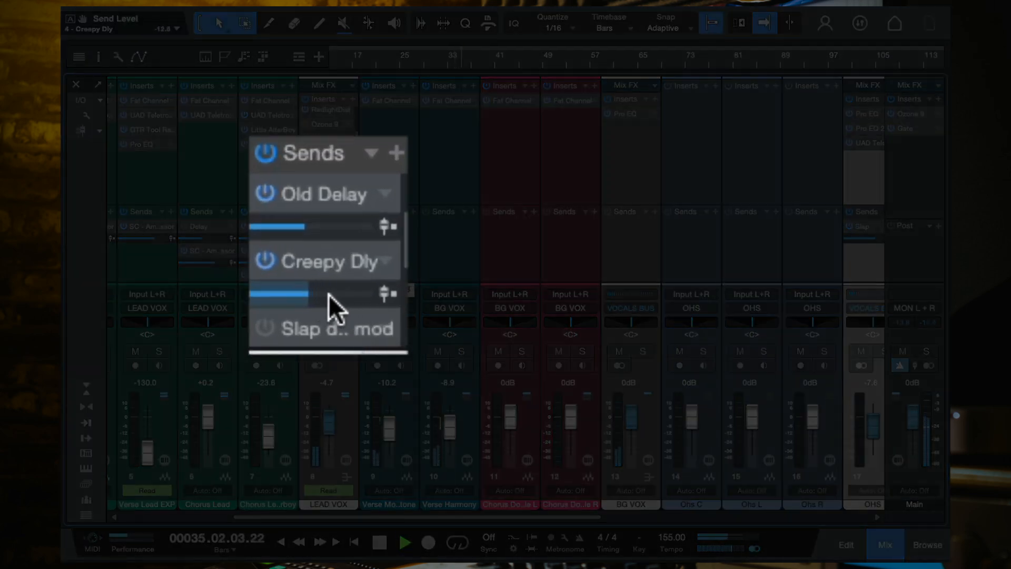
scroll(401, 268, down, 1)
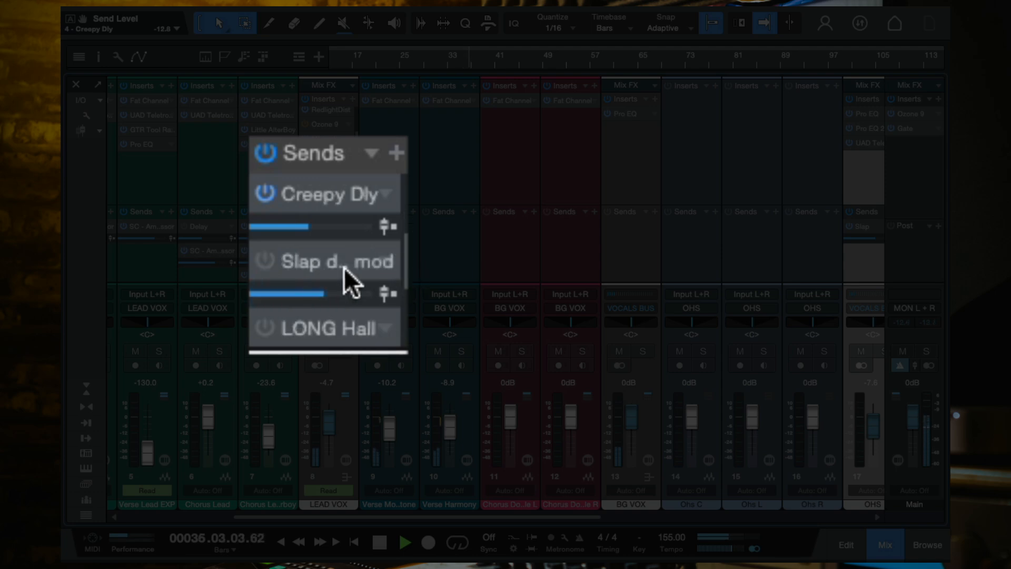
click(264, 261)
drag(338, 291, 368, 300)
Reactivate the LEAD VOX sends to LONG Hall, raising its level slightly, and to SHORT Hall at about -14.6 dB
scroll(406, 291, down, 1)
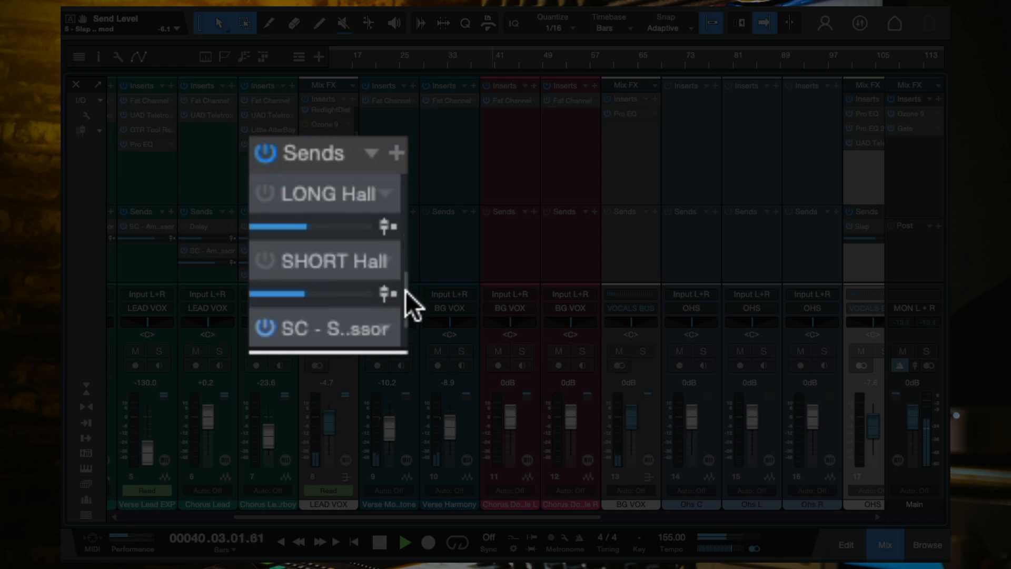
click(266, 194)
mouse_move(299, 225)
mouse_down()
mouse_move(359, 226)
mouse_move(315, 233)
mouse_up()
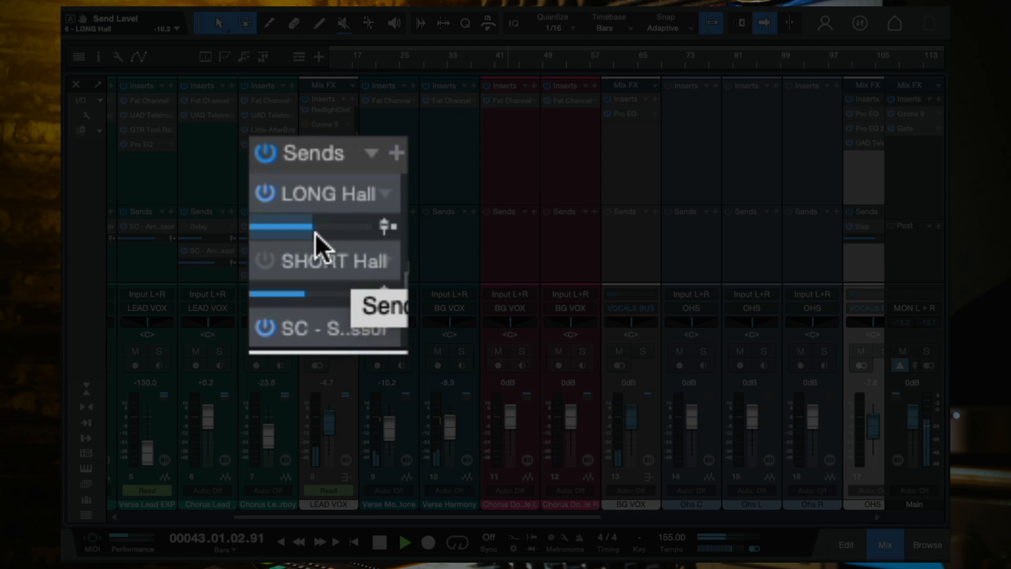
click(266, 256)
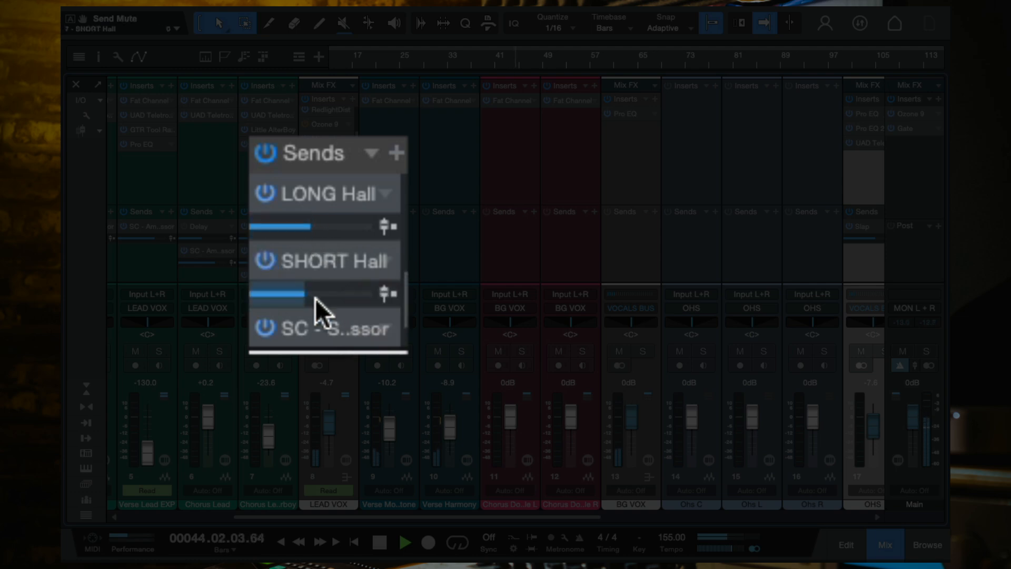
mouse_move(310, 294)
mouse_down()
mouse_move(346, 295)
mouse_move(308, 295)
mouse_up()
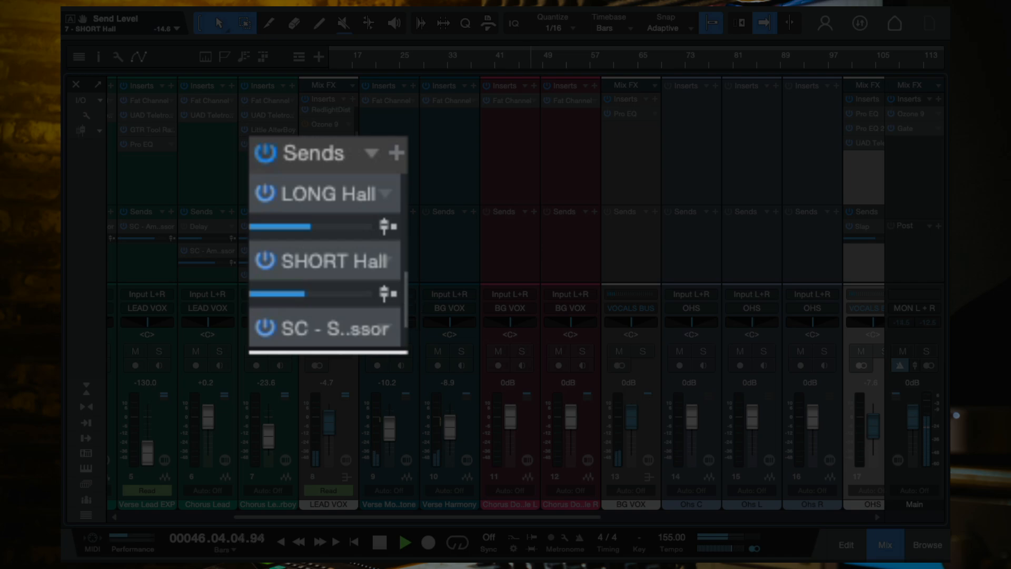
drag(406, 289, 406, 180)
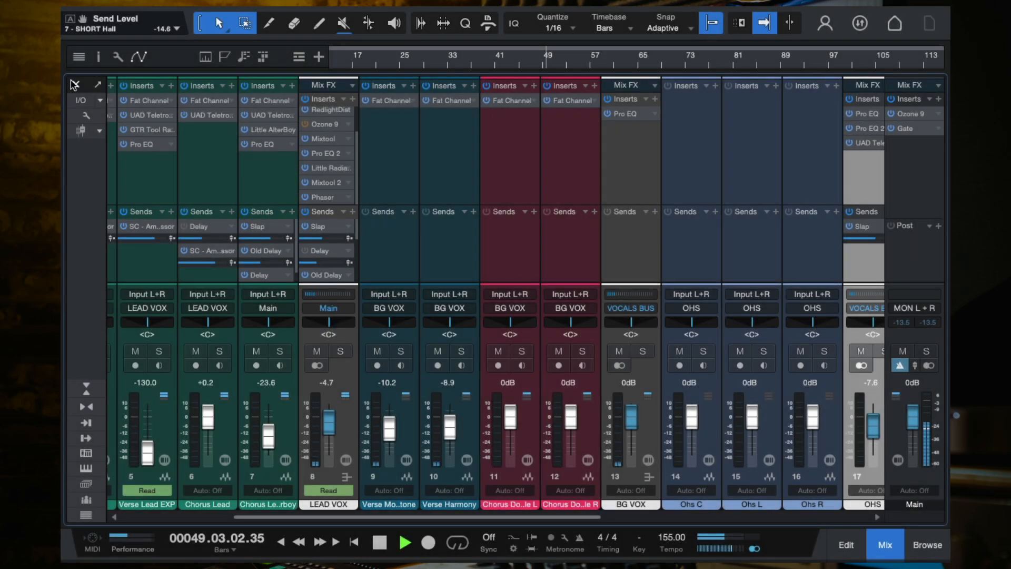
Close the mixer, follow the vocal tracks in the arrangement up to the first track during playback, and stop around bar 66
click(75, 87)
scroll(513, 325, down, 10)
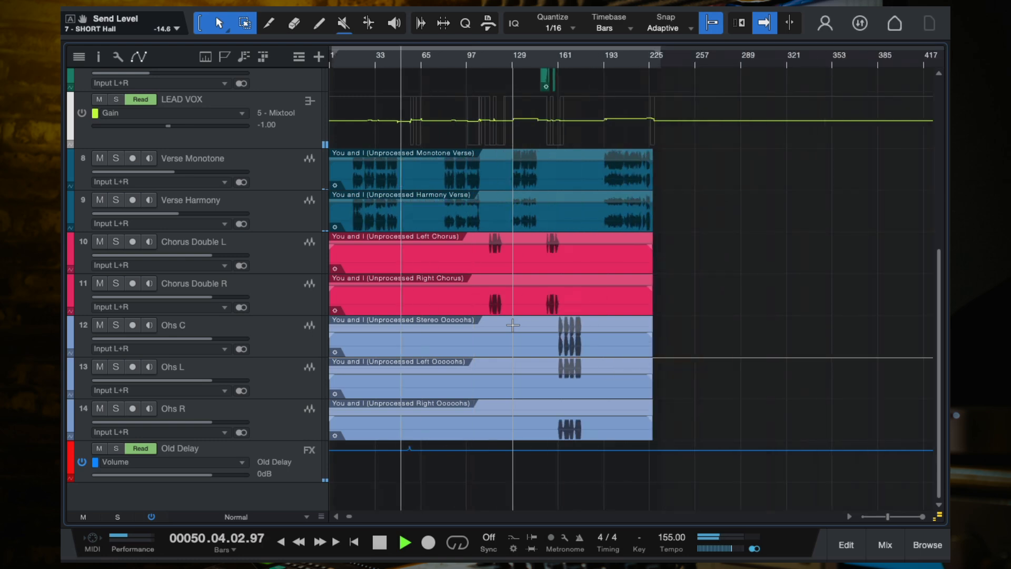
scroll(513, 325, up, 5)
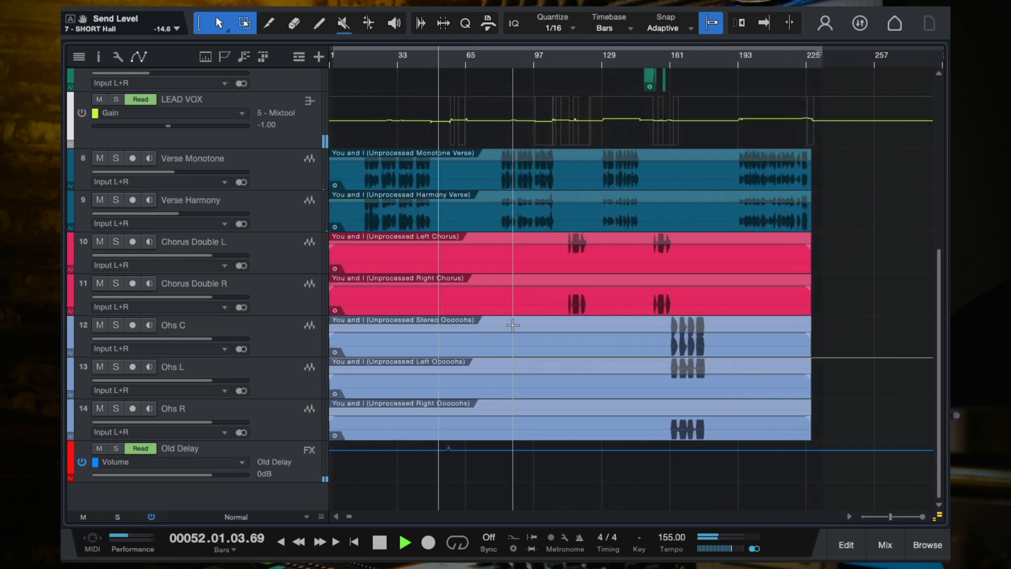
scroll(513, 325, up, 3)
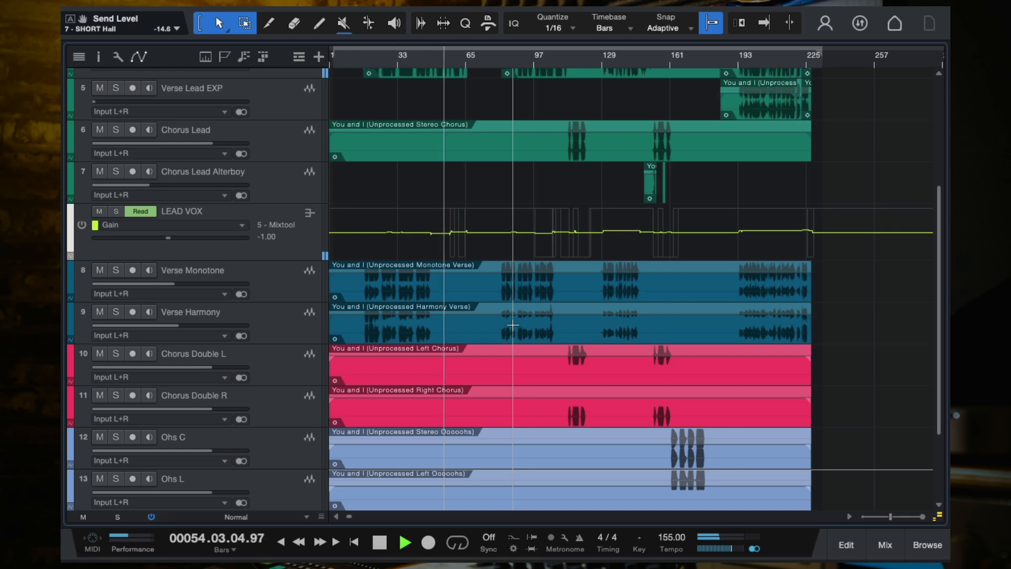
scroll(512, 325, up, 5)
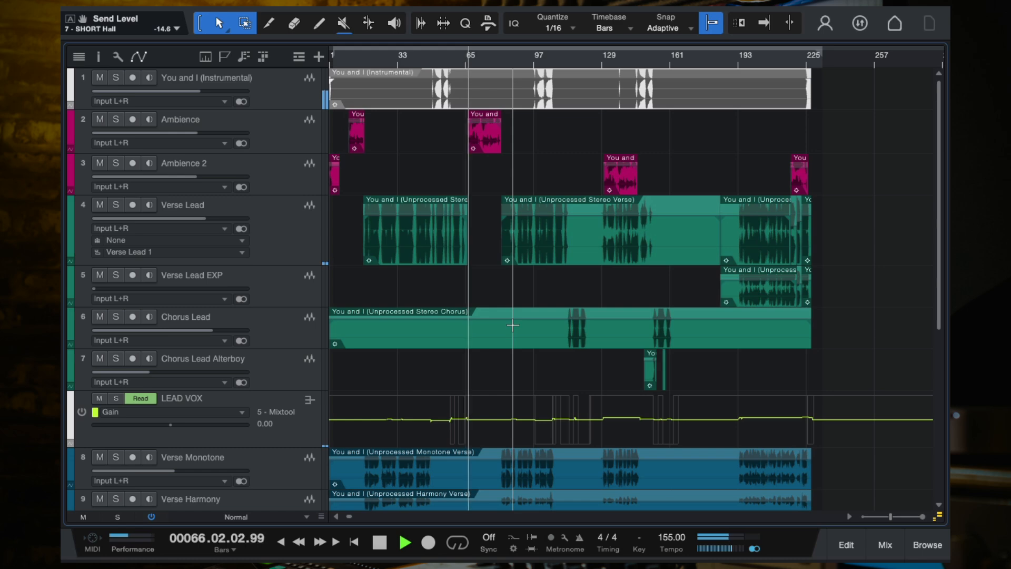
key(space)
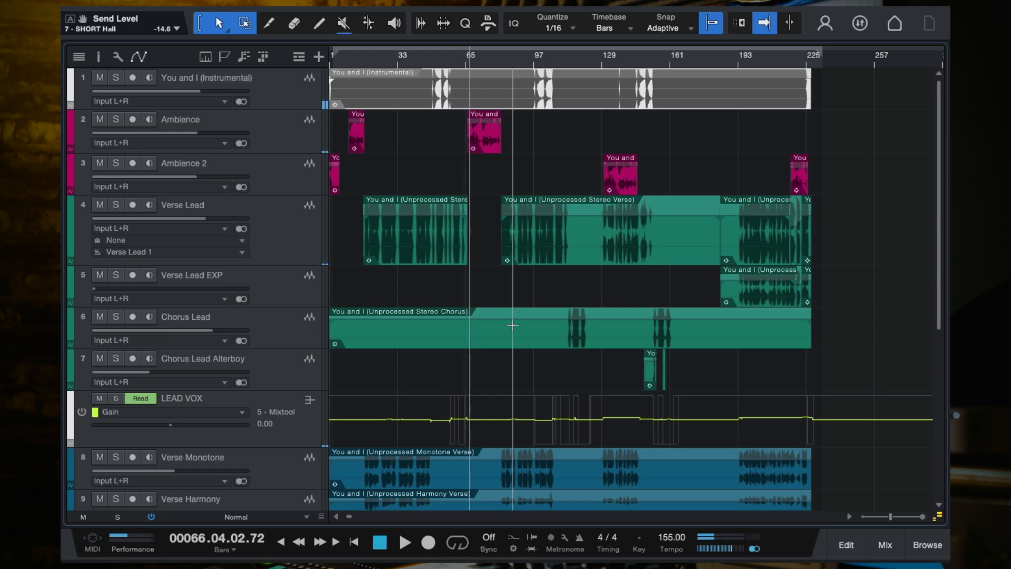